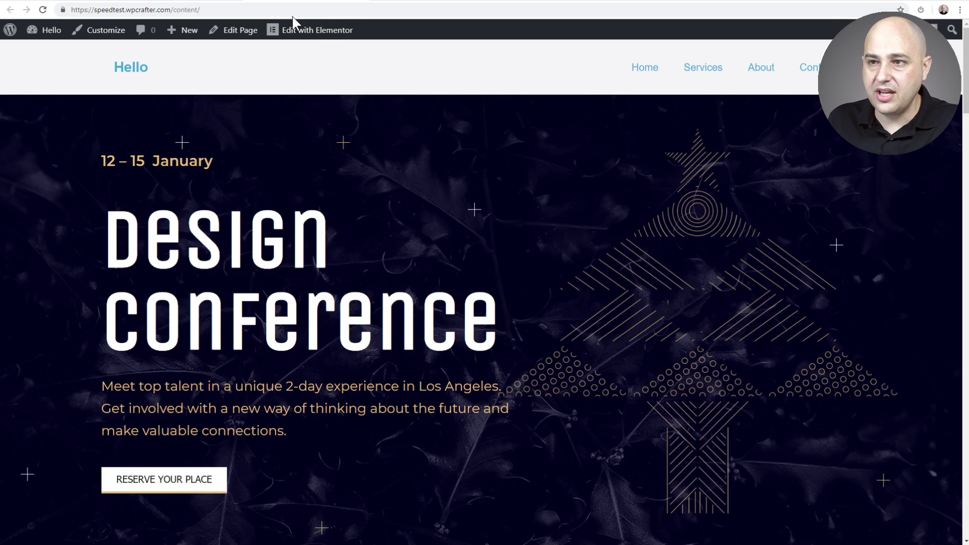
View the content test page's address and open the no-content test page.
left_click(293, 10)
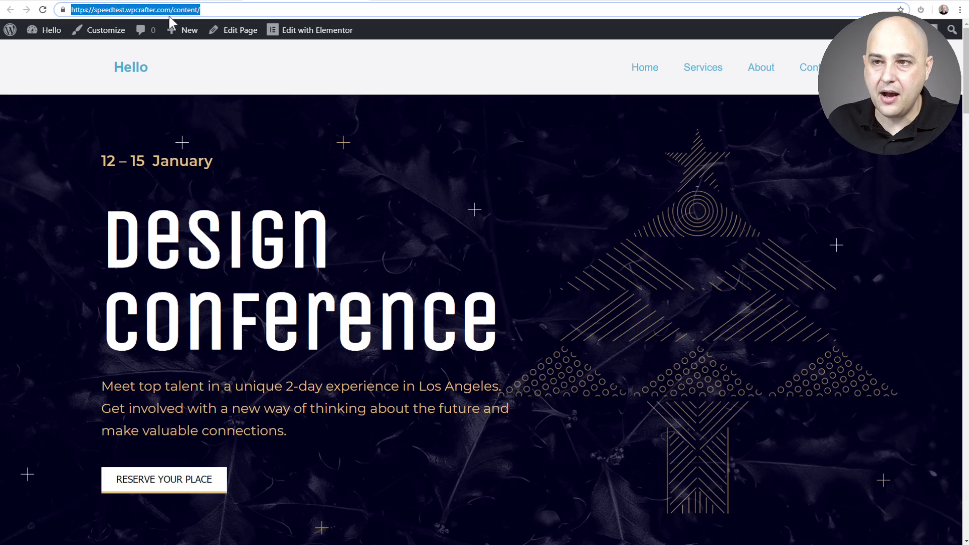
left_click(266, 80)
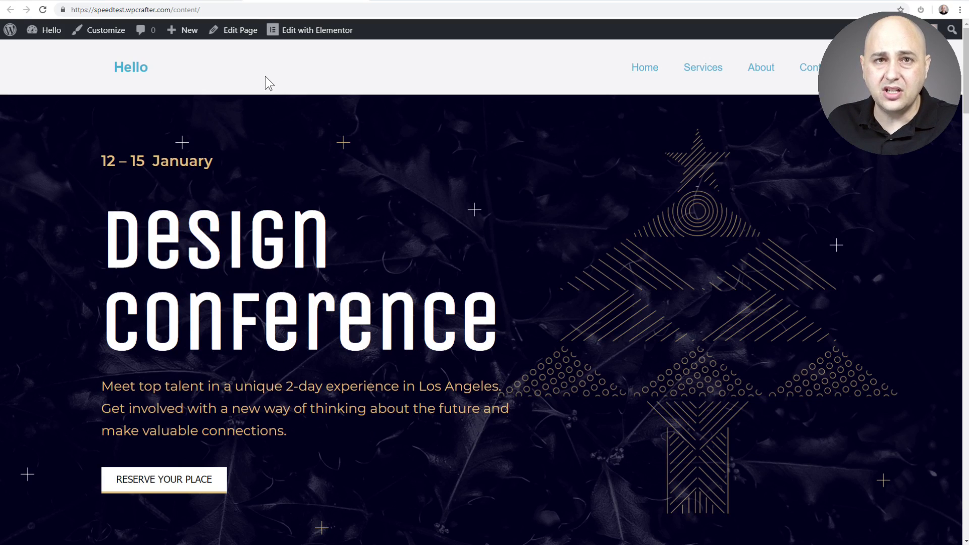
left_click(434, 2)
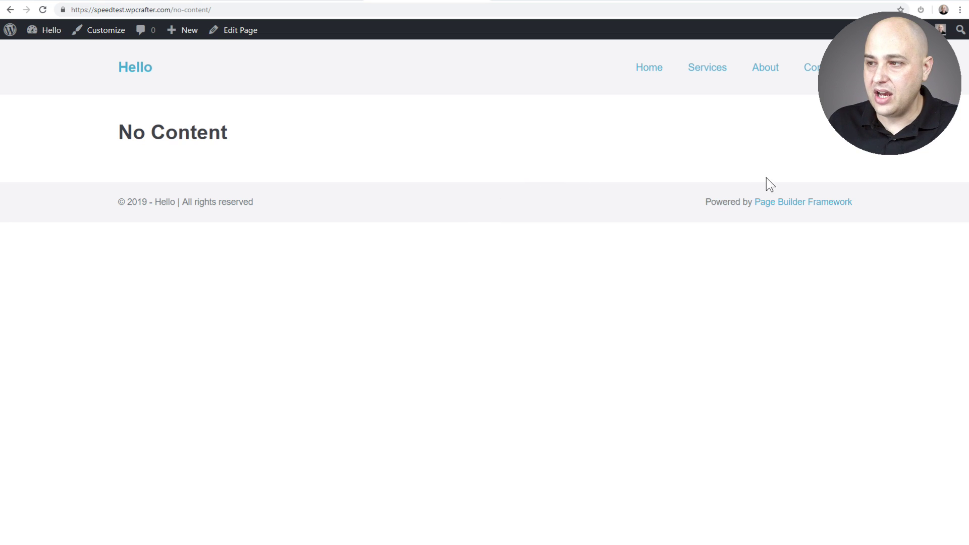
Return to the content test page and examine its full layout from the header down to the footer.
left_click(301, 4)
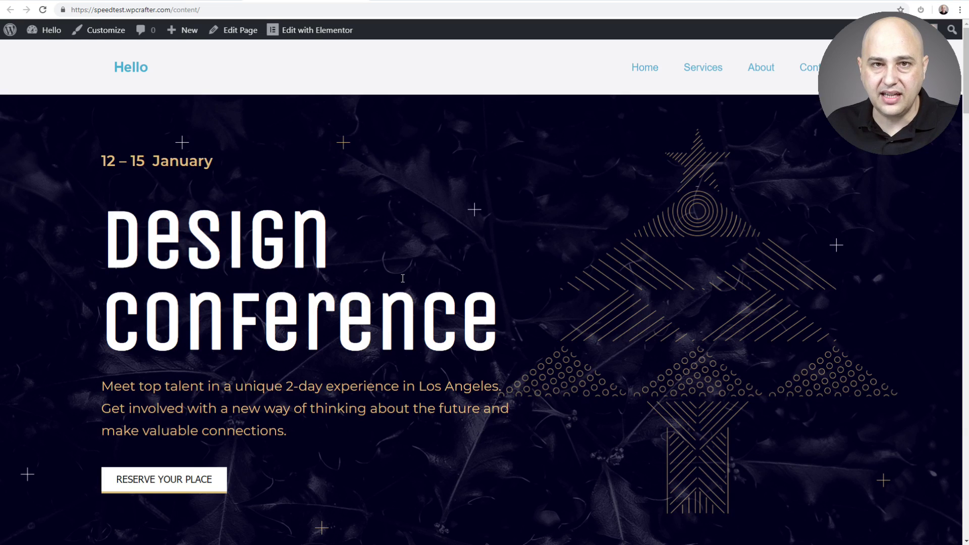
scroll(403, 278, "down", 3)
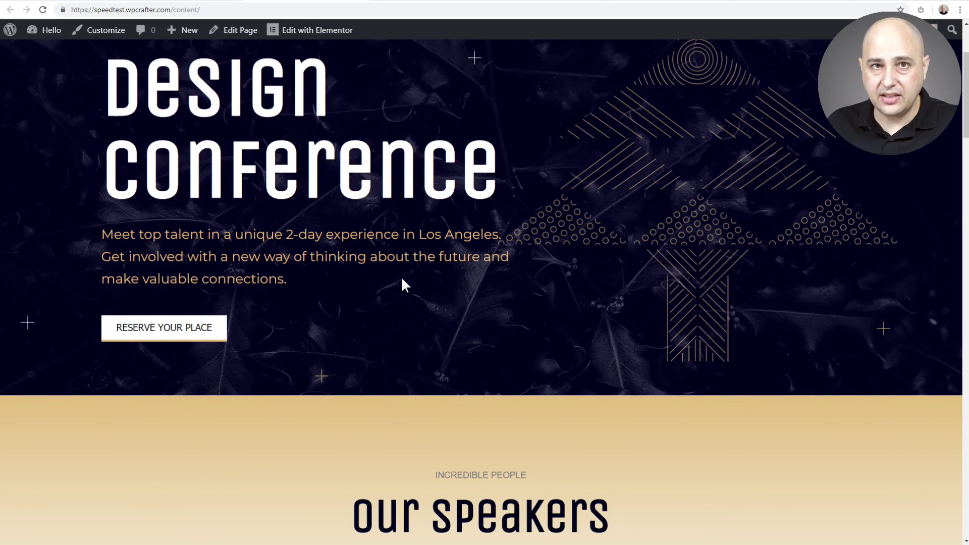
scroll(402, 281, "down", 10)
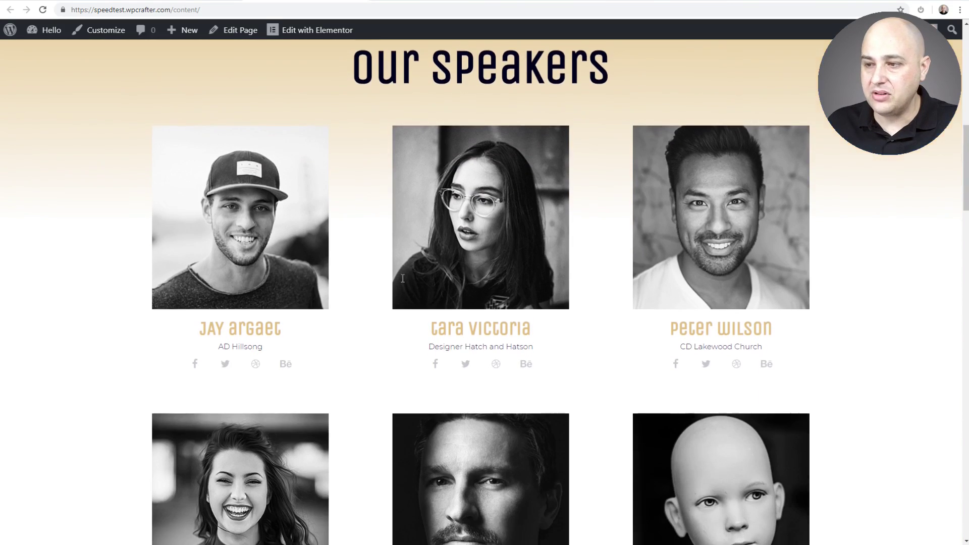
scroll(402, 279, "down", 20)
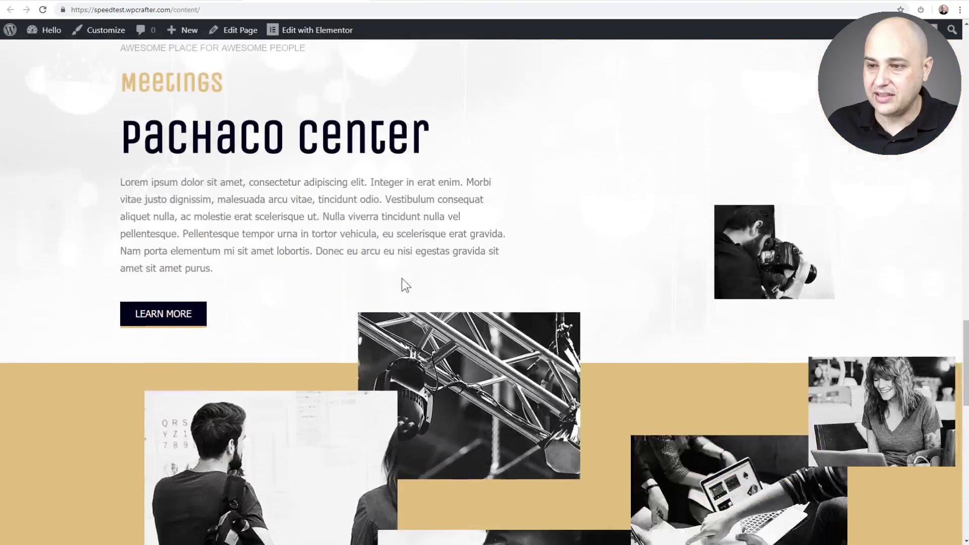
scroll(402, 278, "down", 5)
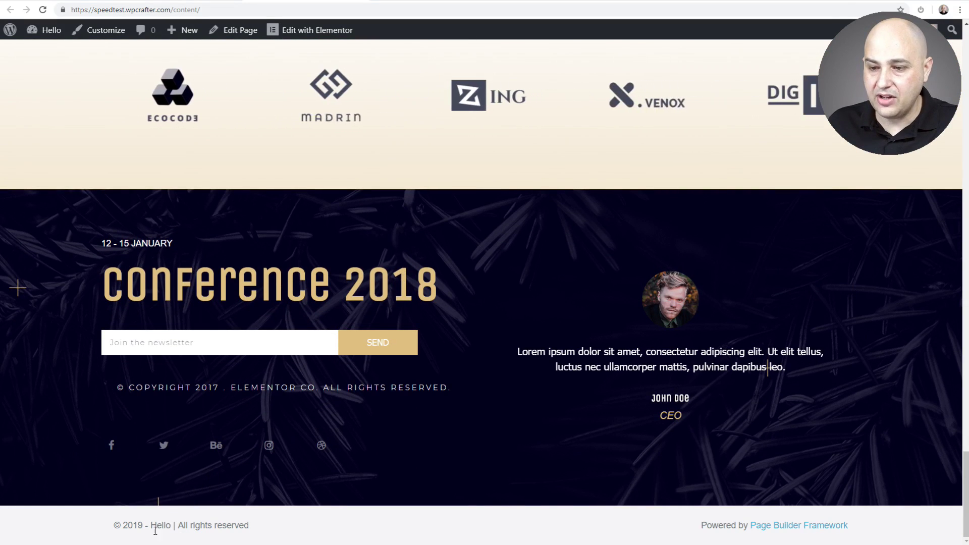
scroll(374, 399, "up", 20)
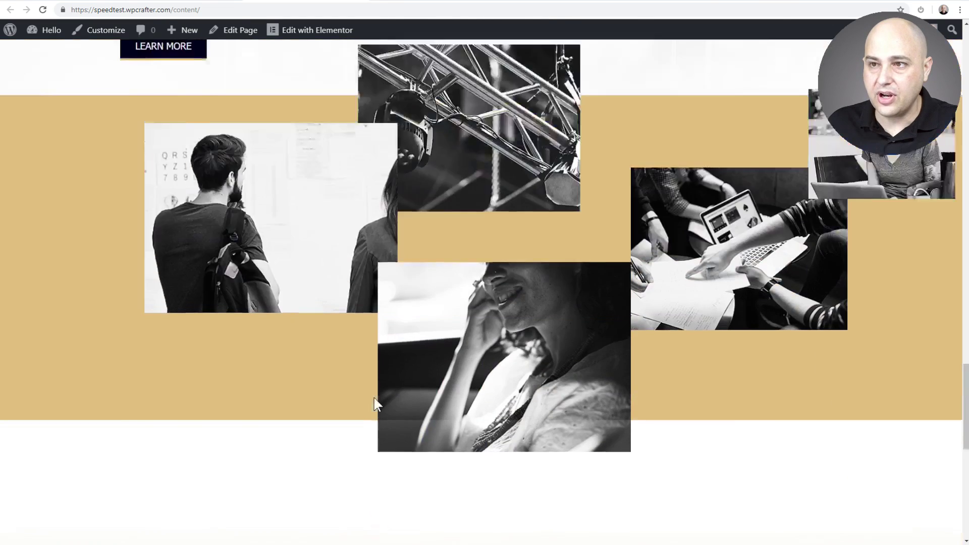
scroll(316, 222, "up", 12)
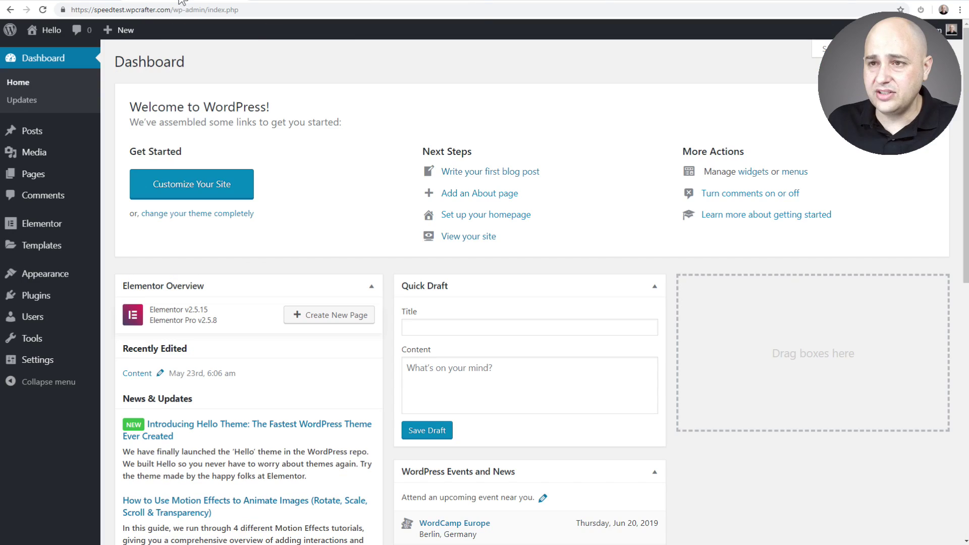
Activate the Hello Elementor theme from the site's installed themes.
mouse_move(53, 275)
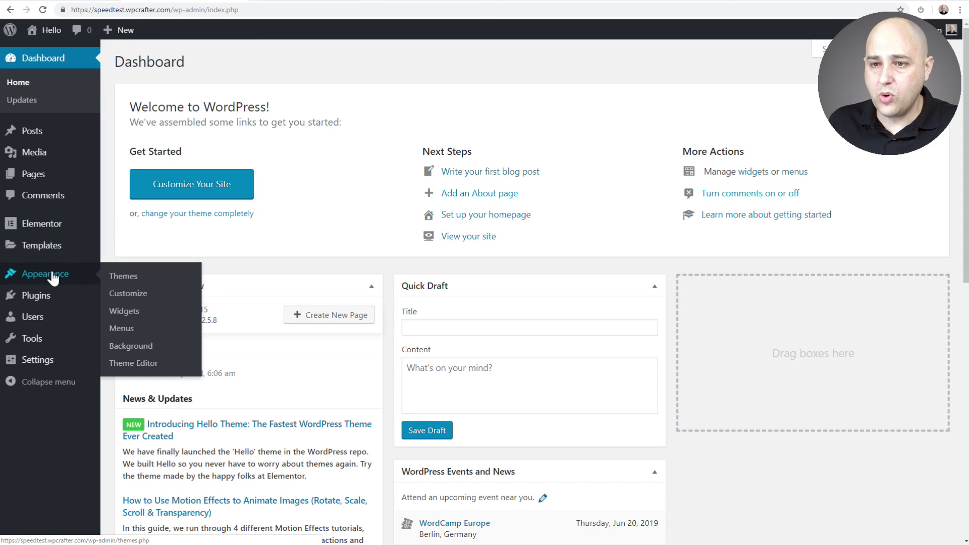
left_click(122, 278)
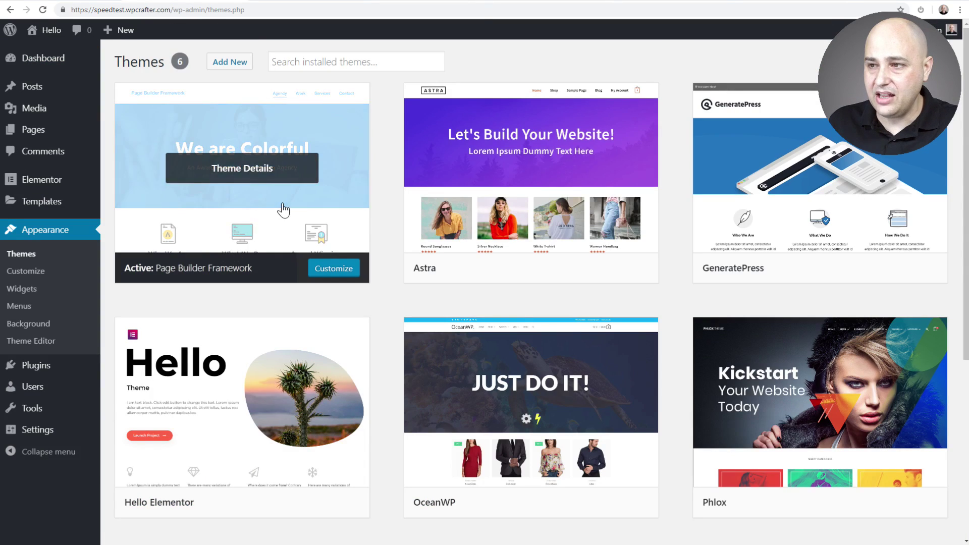
mouse_move(743, 409)
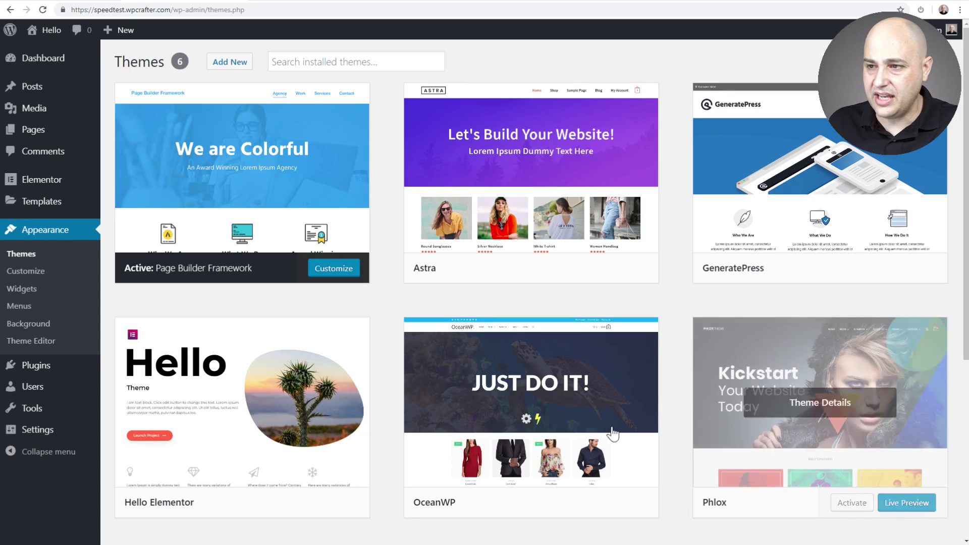
mouse_move(175, 379)
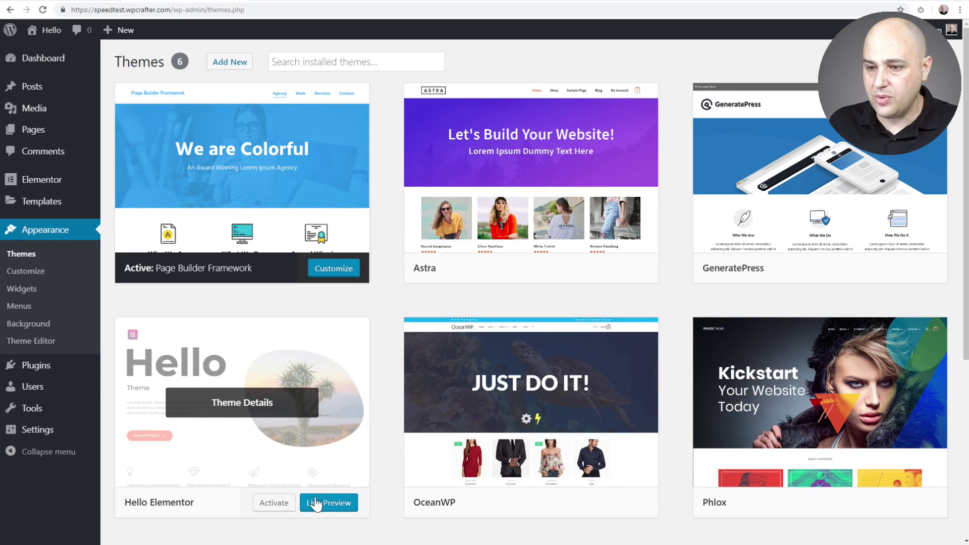
left_click(275, 503)
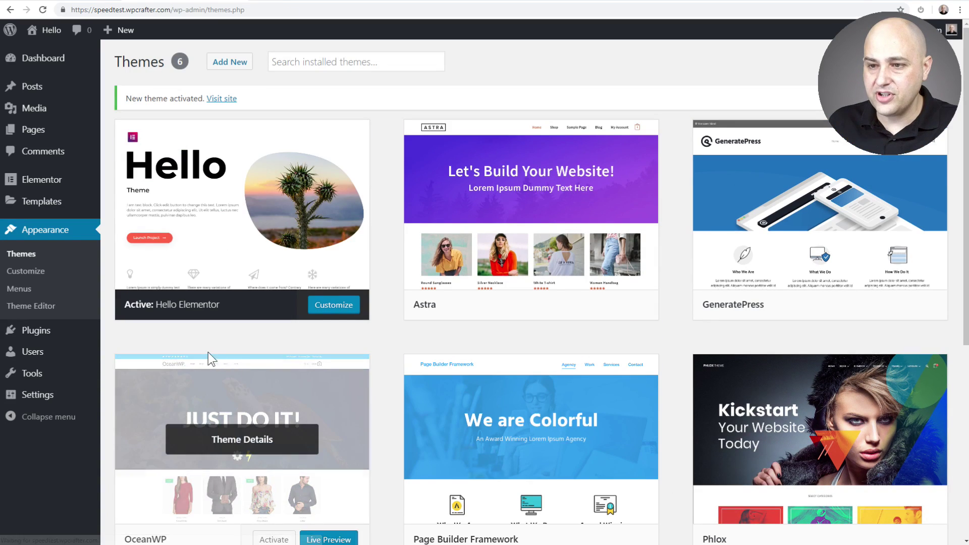
Review the installed plugins and open the Theme Builder template list.
mouse_move(48, 332)
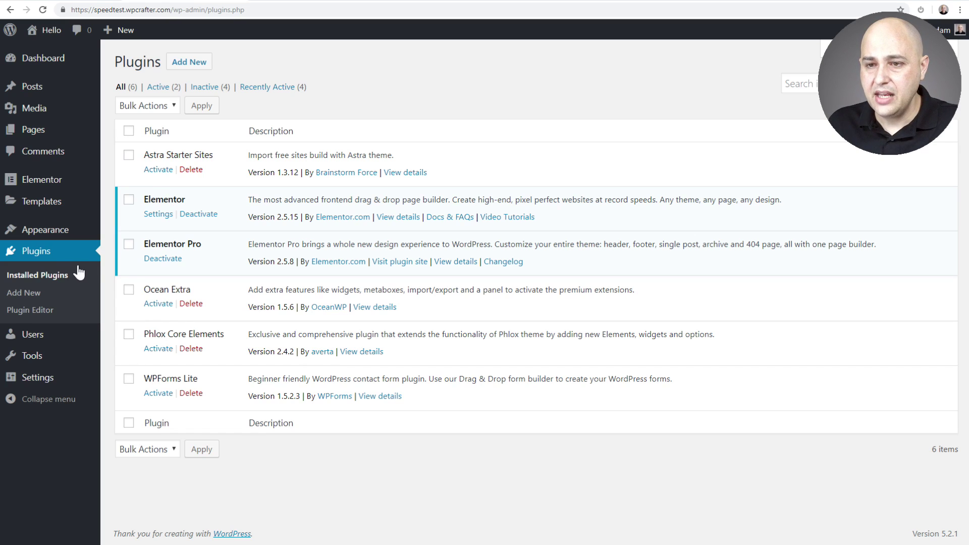
mouse_move(51, 239)
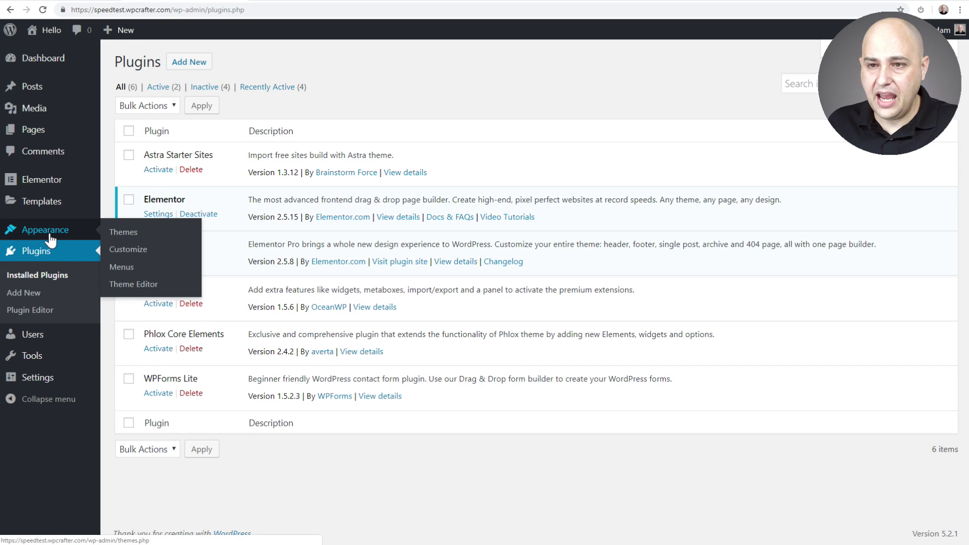
mouse_move(50, 211)
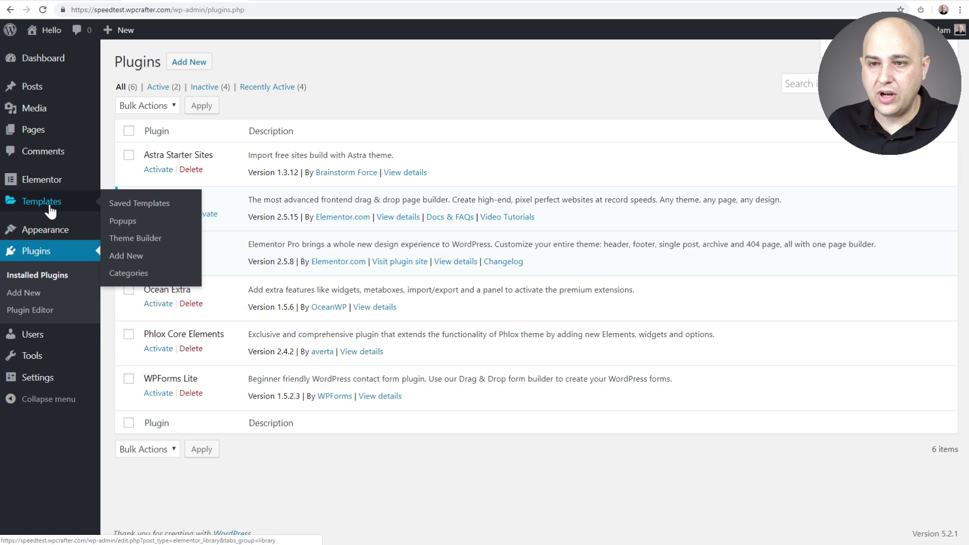
left_click(50, 207)
left_click(34, 261)
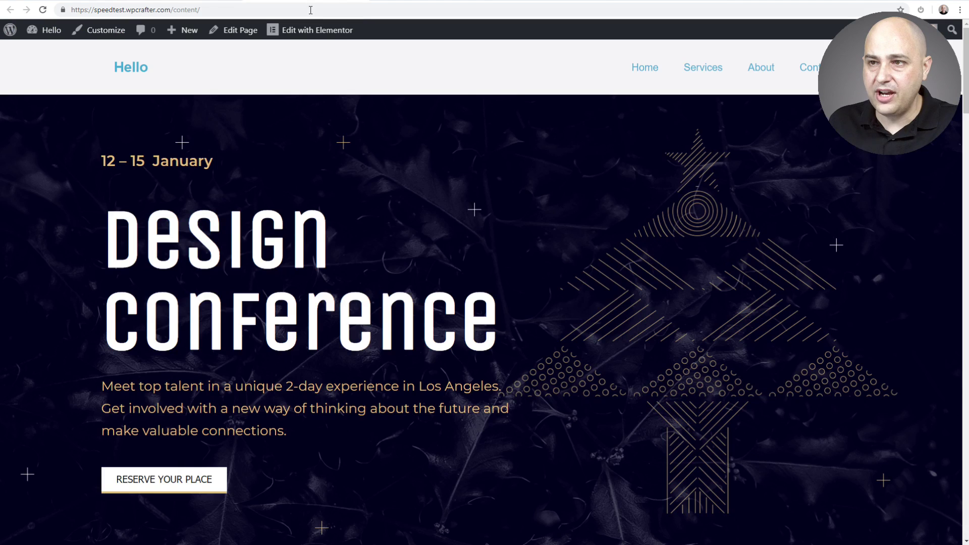
Reload the content and no-content test pages with the newly activated theme.
left_click(311, 10)
key("Return")
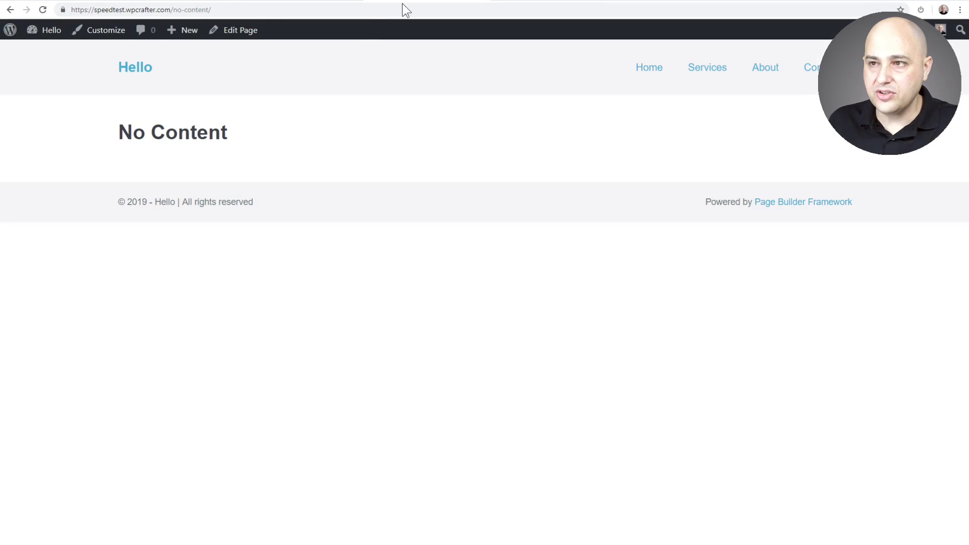
left_click(403, 6)
key("Return")
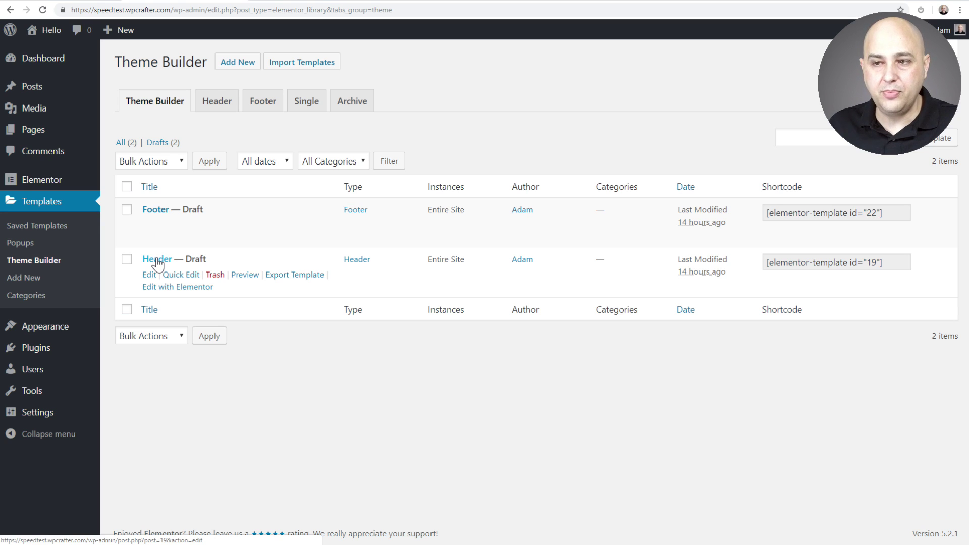
Bulk edit the Footer and Header theme templates to set their status to Published.
left_click(126, 186)
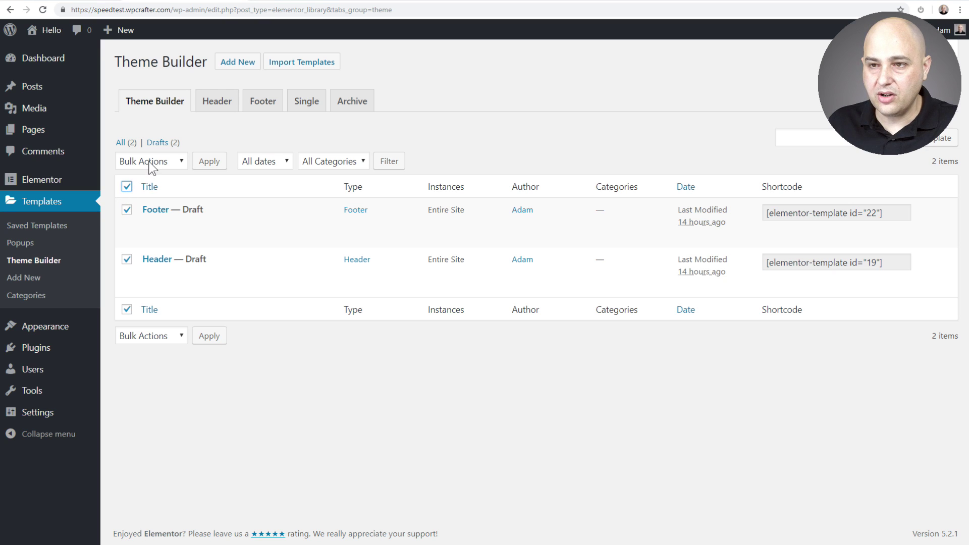
left_click(148, 161)
left_click(146, 190)
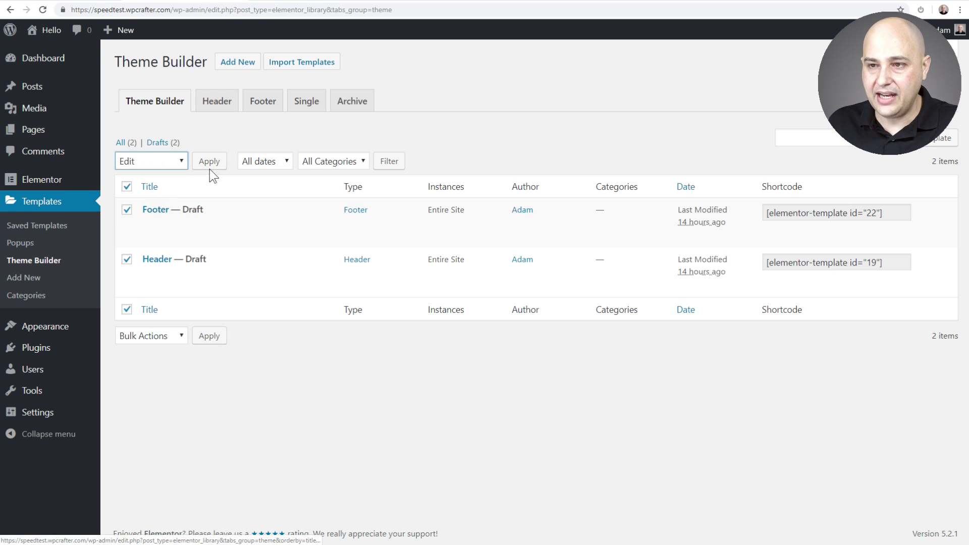
left_click(209, 161)
left_click(622, 254)
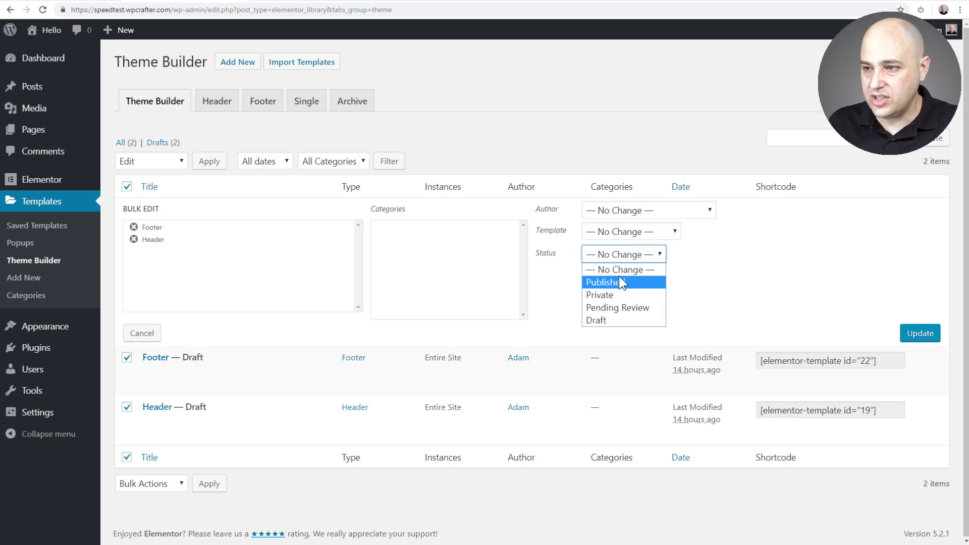
left_click(619, 281)
left_click(915, 339)
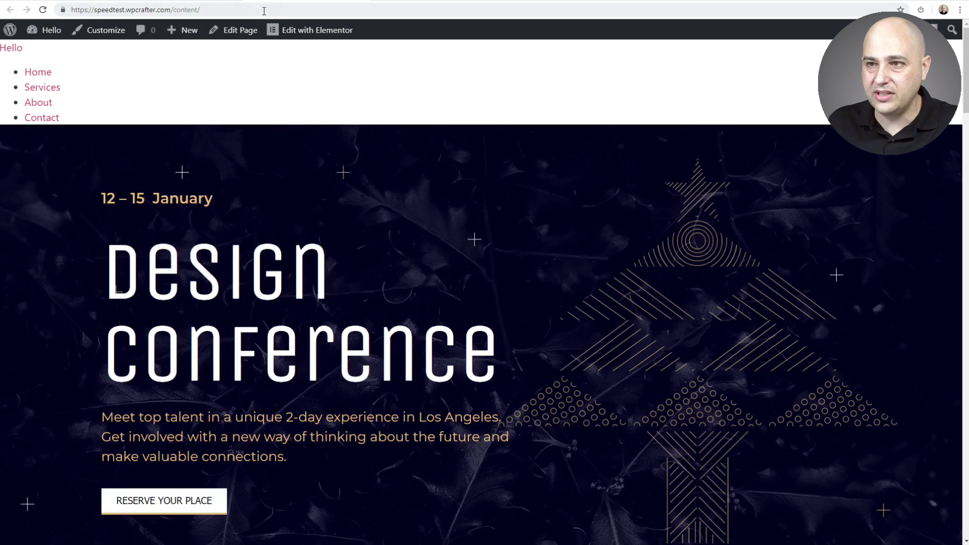
Reload both test pages to check them with the published header and footer templates.
left_click(264, 10)
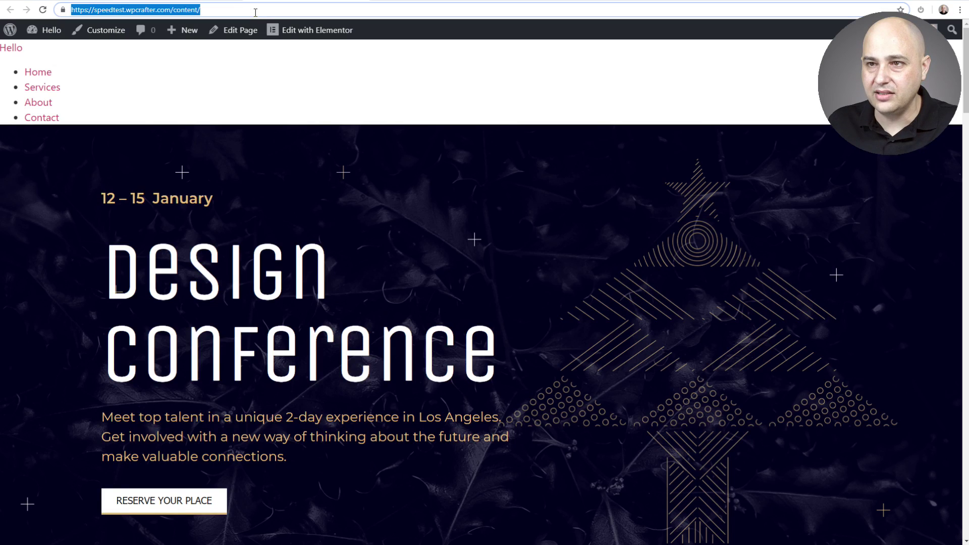
key("Return")
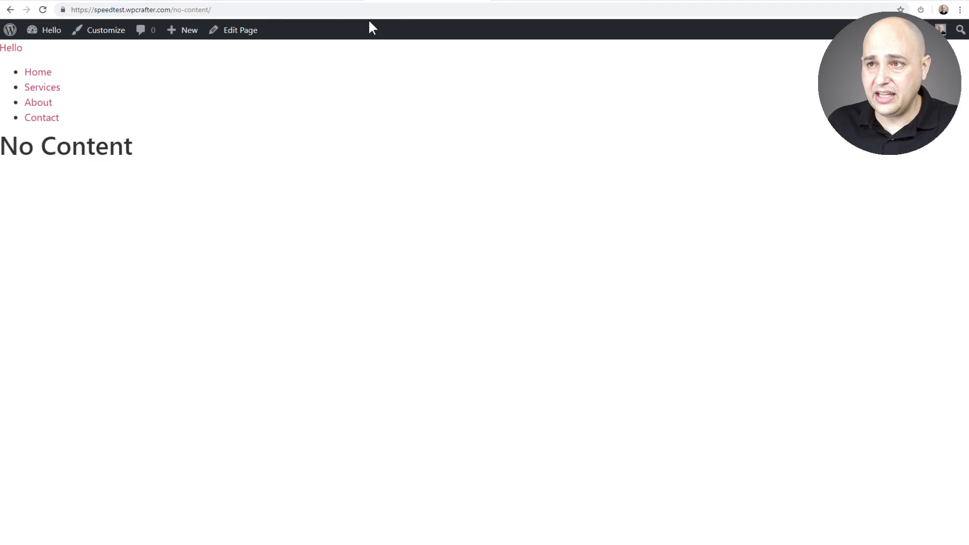
left_click(370, 13)
key("Return")
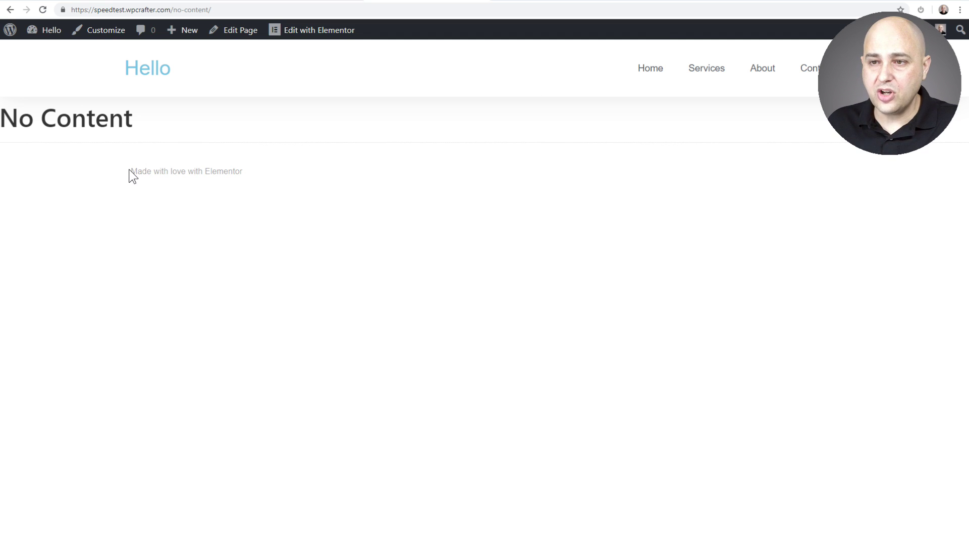
Highlight the footer text on the no-content page, including the word "love".
left_click_drag(129, 171, 282, 173)
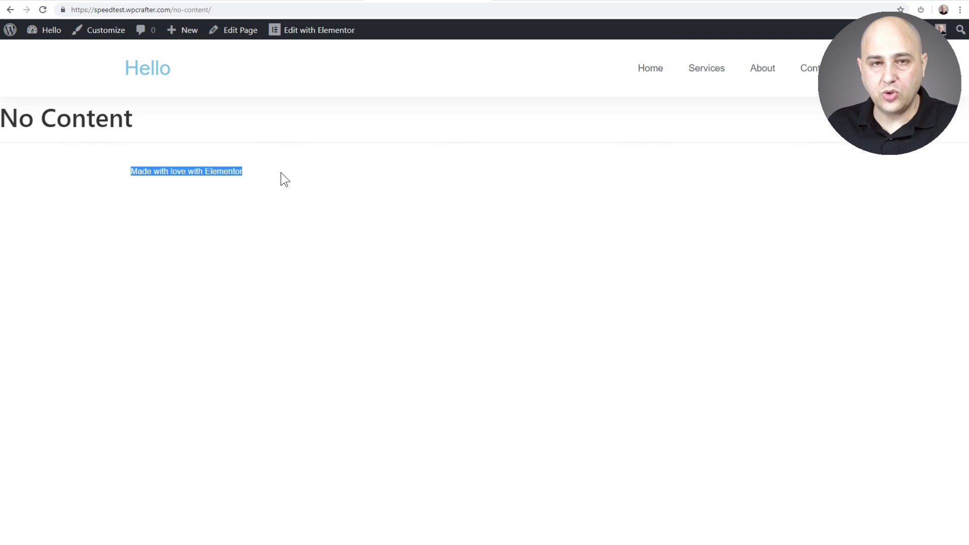
left_click(199, 170)
left_click_drag(186, 171, 170, 171)
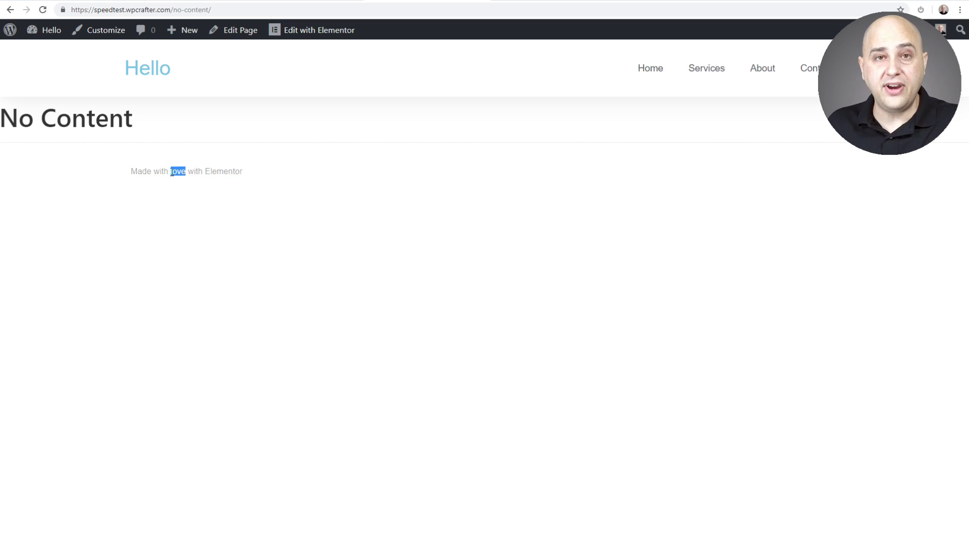
left_click(178, 172)
double_click(178, 172)
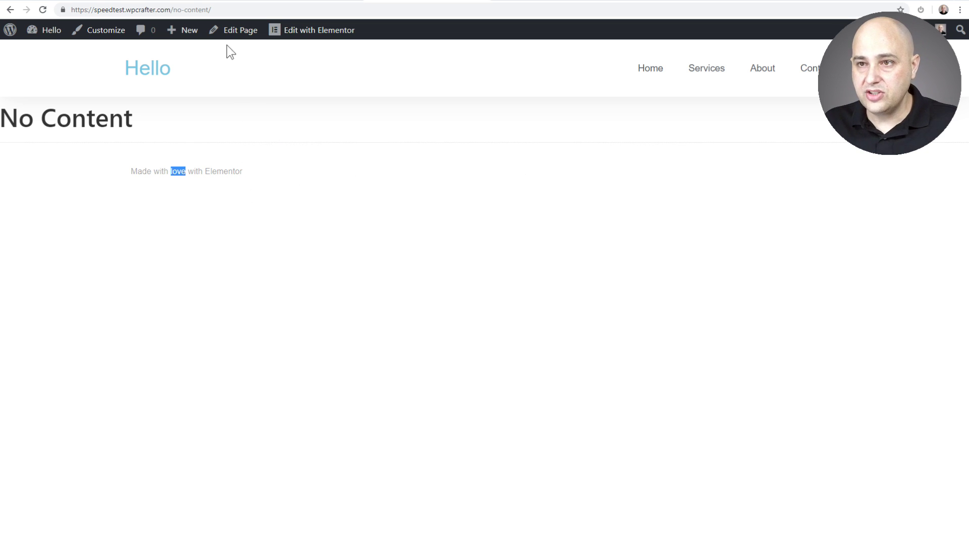
Run a GTmetrix retest of the no-content page and switch to the Excel results workbook.
left_click(232, 10)
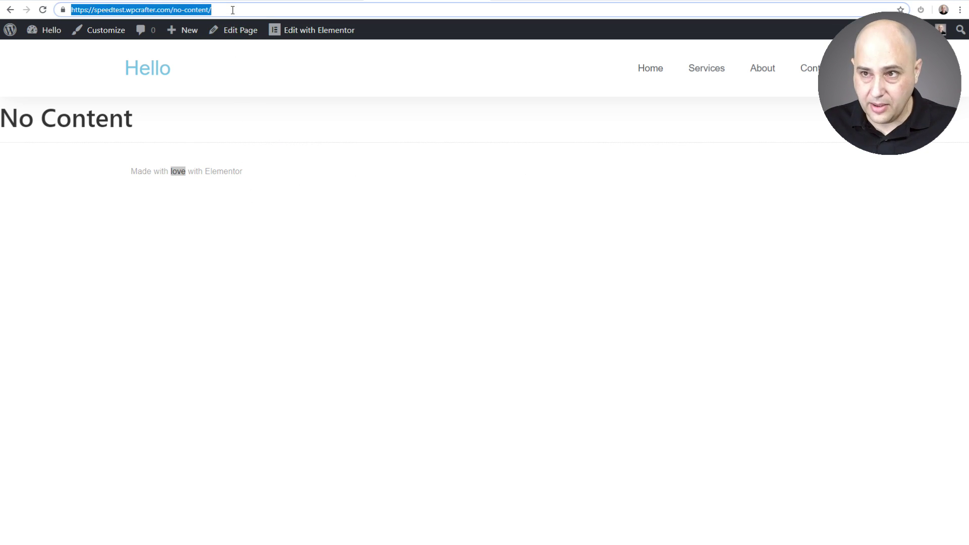
left_click(233, 10)
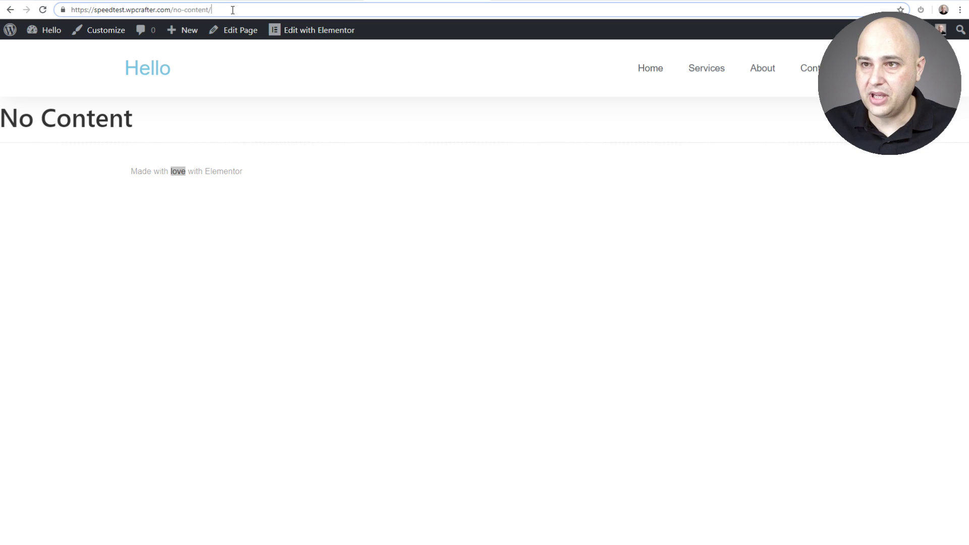
left_click(545, 1)
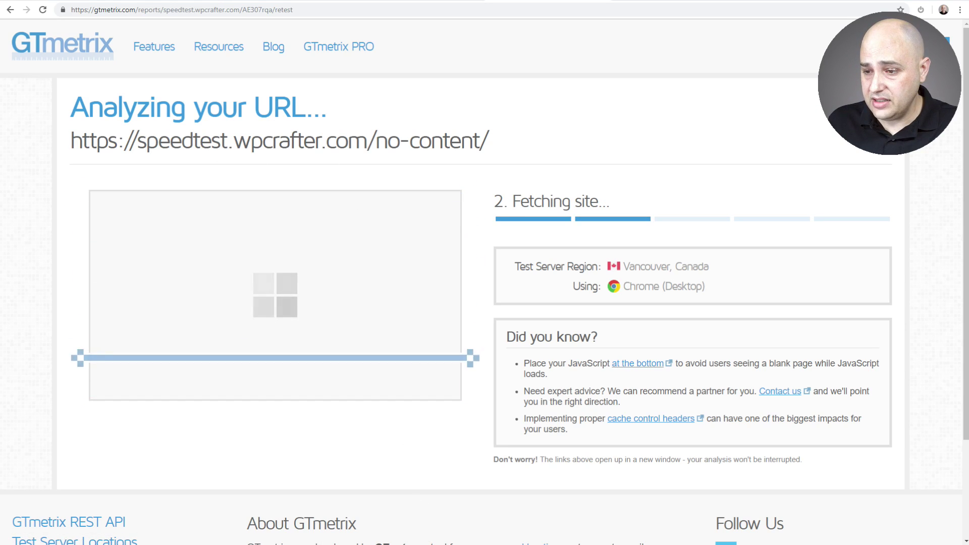
key("alt+Tab")
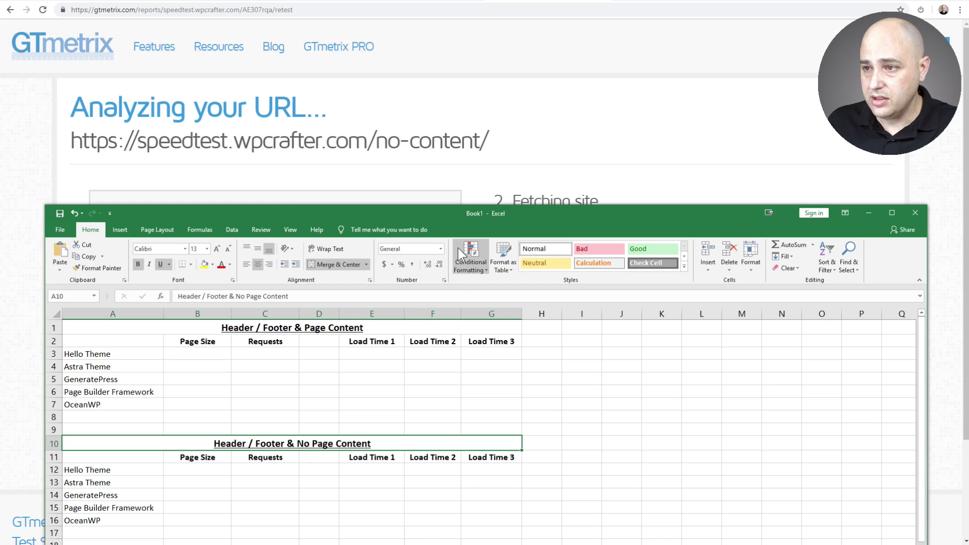
Move the workbook window lower to uncover more of the GTmetrix report, and select the Hello Theme page size cell in the page content table.
left_click(193, 353)
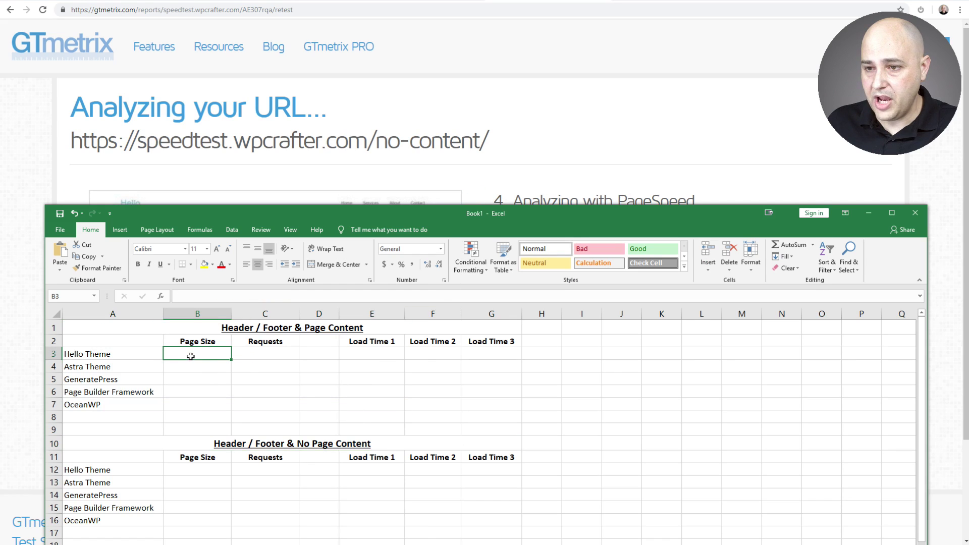
left_click(258, 355)
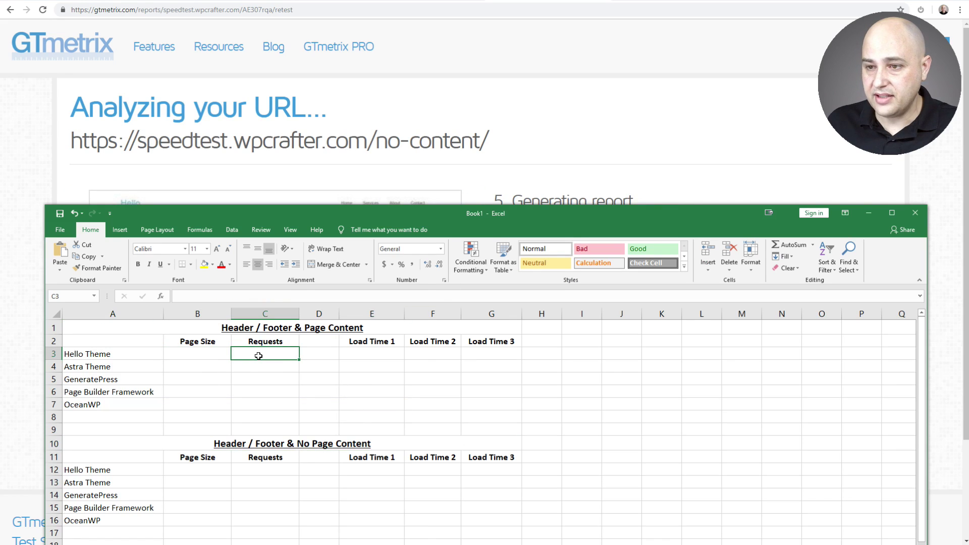
left_click(358, 354)
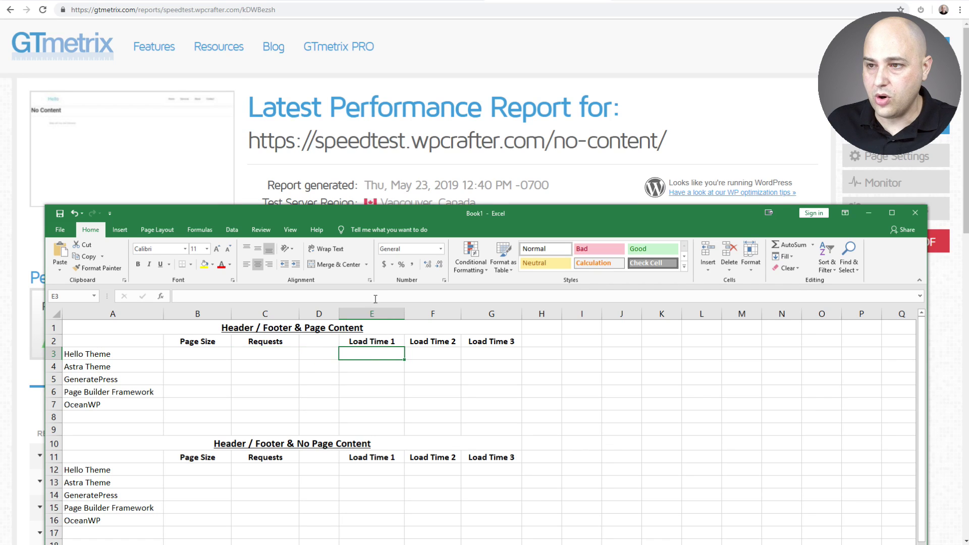
left_click_drag(402, 212, 704, 278)
left_click_drag(500, 346, 413, 241)
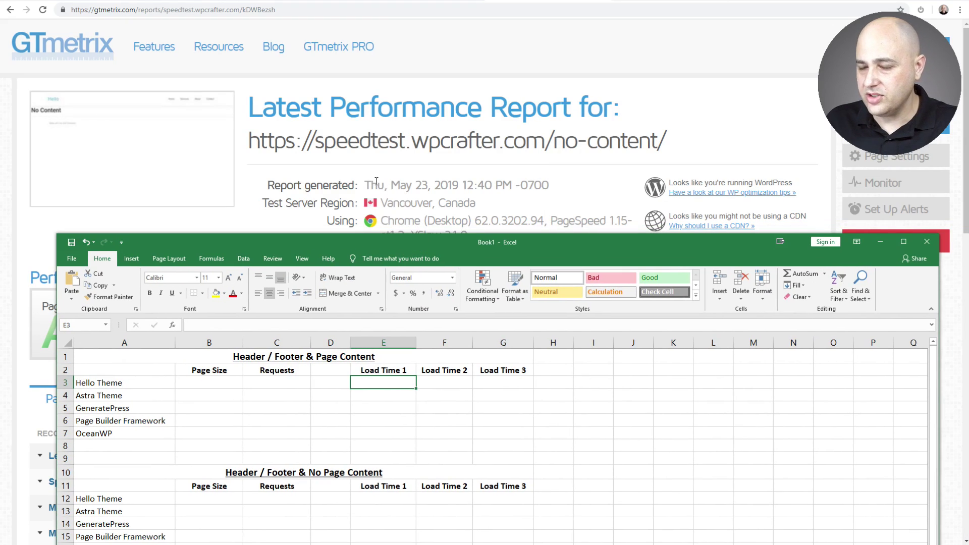
left_click(214, 383)
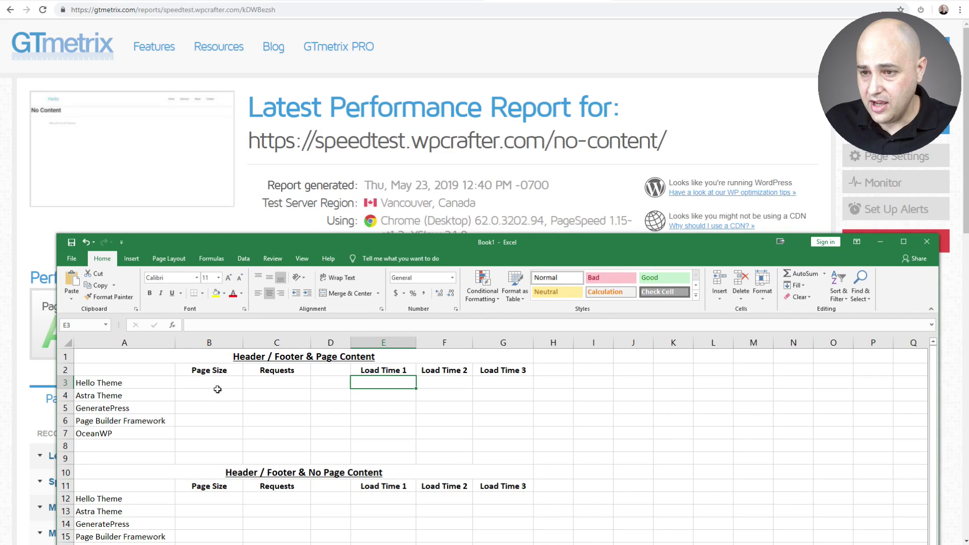
Run another GTmetrix retest of the no-content page and reload the live no-content page.
left_click(286, 211)
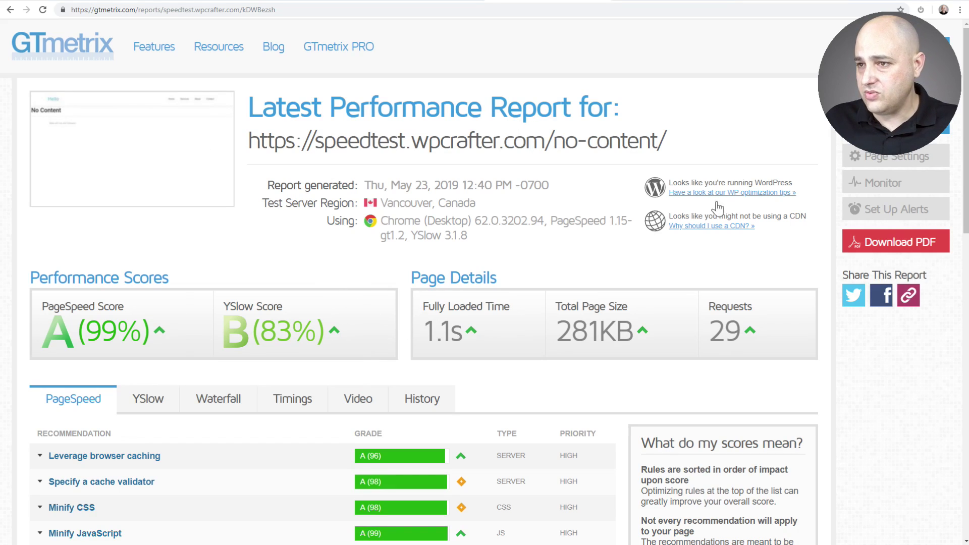
left_click(888, 96)
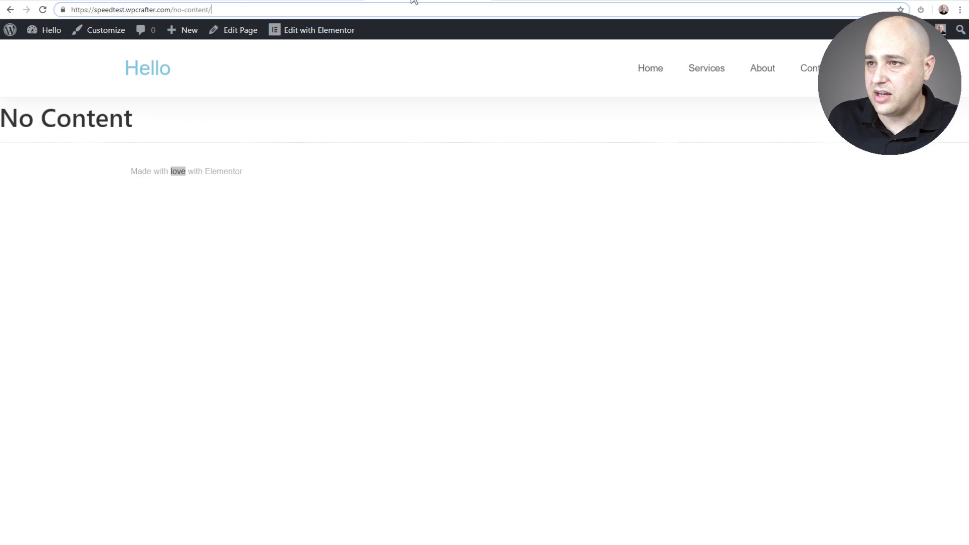
key("Return")
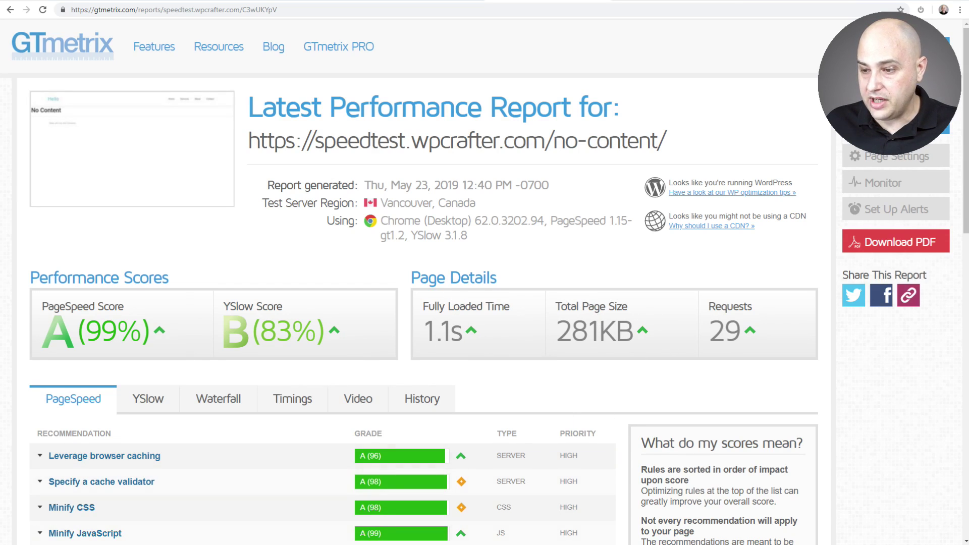
In the Excel workbook, enter page size 281, requests 29 and Load Time 1 of 1.1 in Hello Theme row 3.
key("alt+Tab")
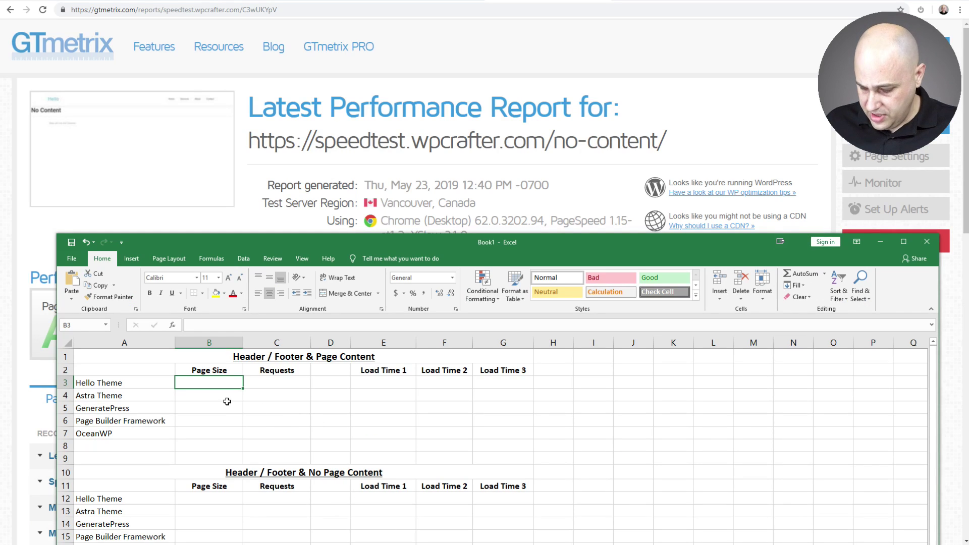
type("281")
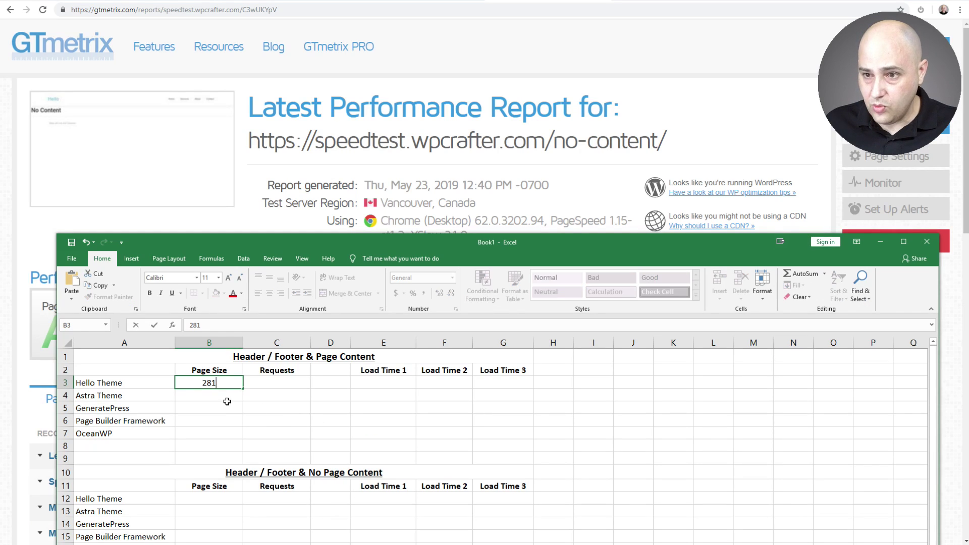
left_click(251, 387)
type("2")
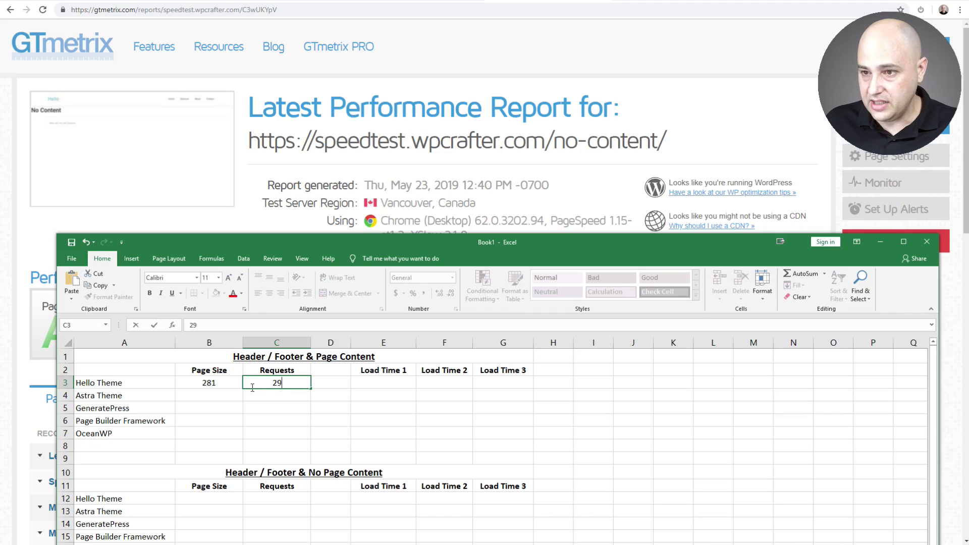
type("9")
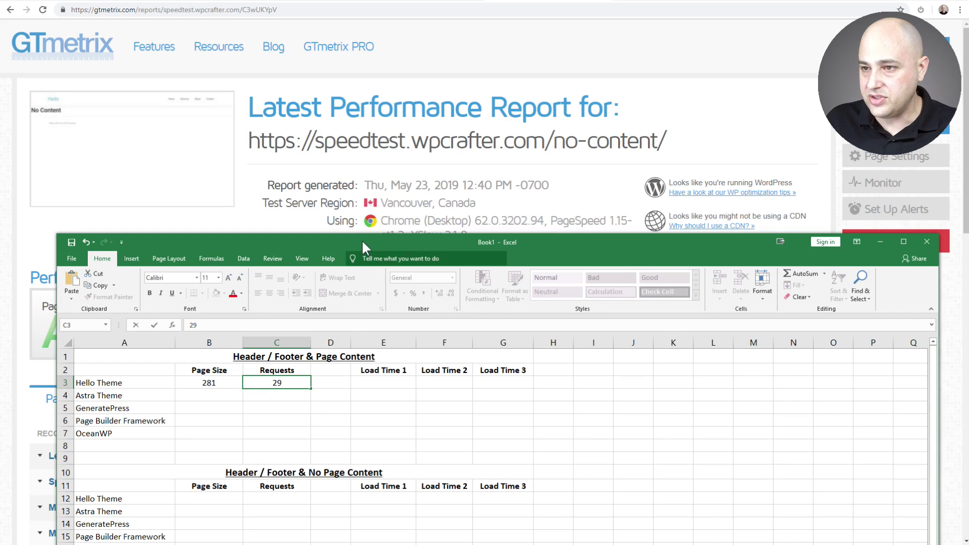
left_click(383, 382)
type("1.1")
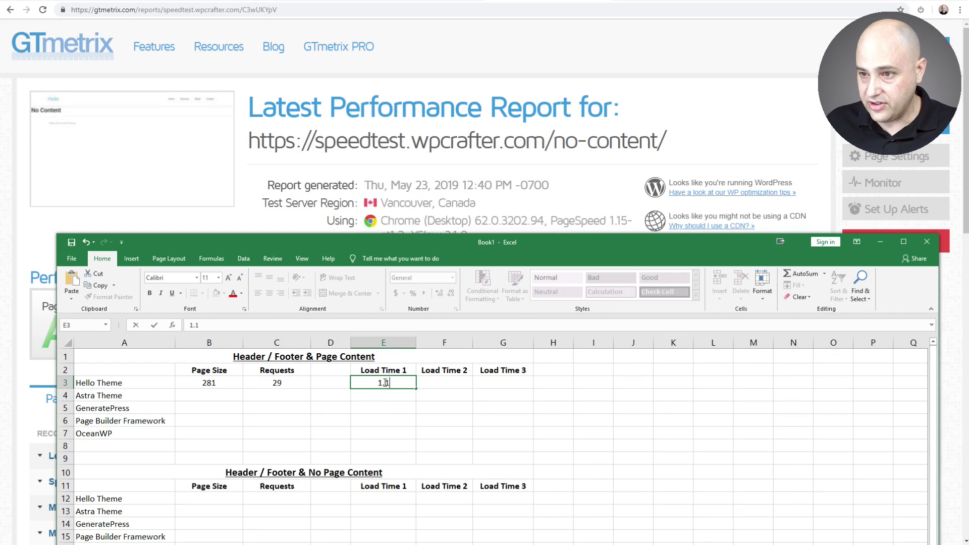
Return to the browser, reload the speedtest content page and copy its URL.
left_click(377, 212)
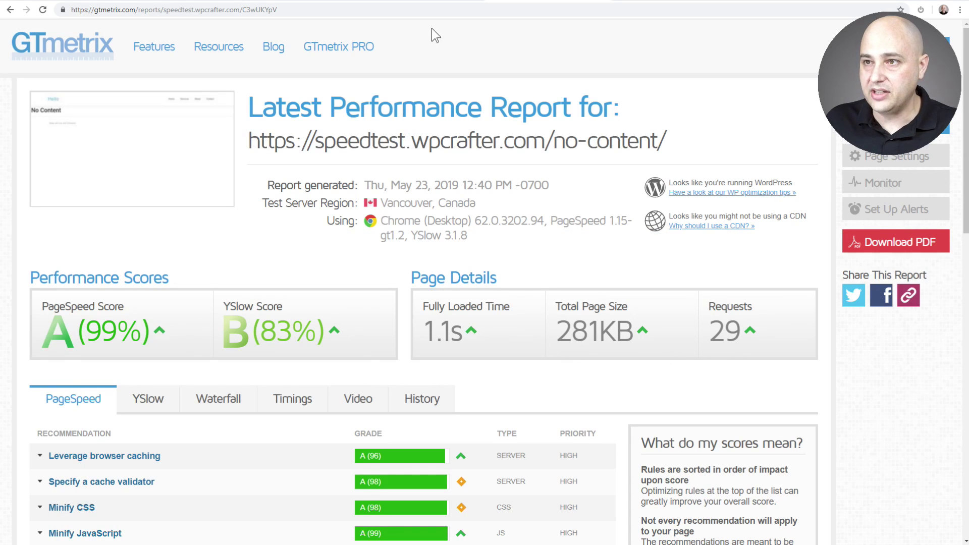
left_click(427, 4)
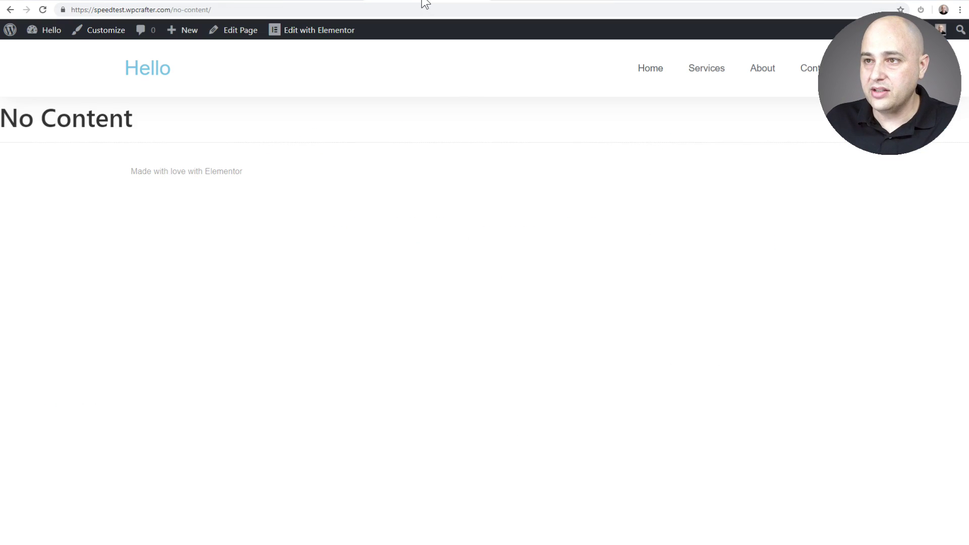
left_click(319, 3)
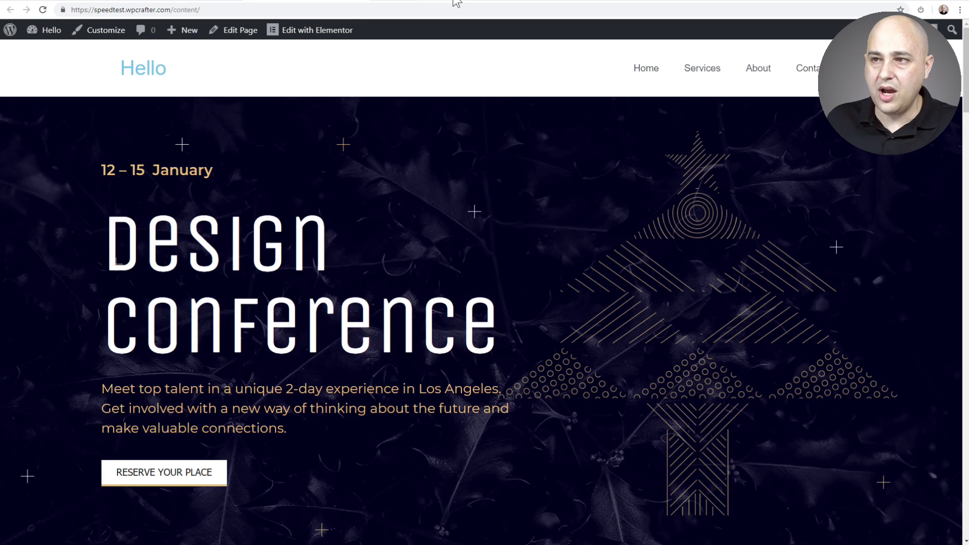
left_click(339, 12)
key("Return")
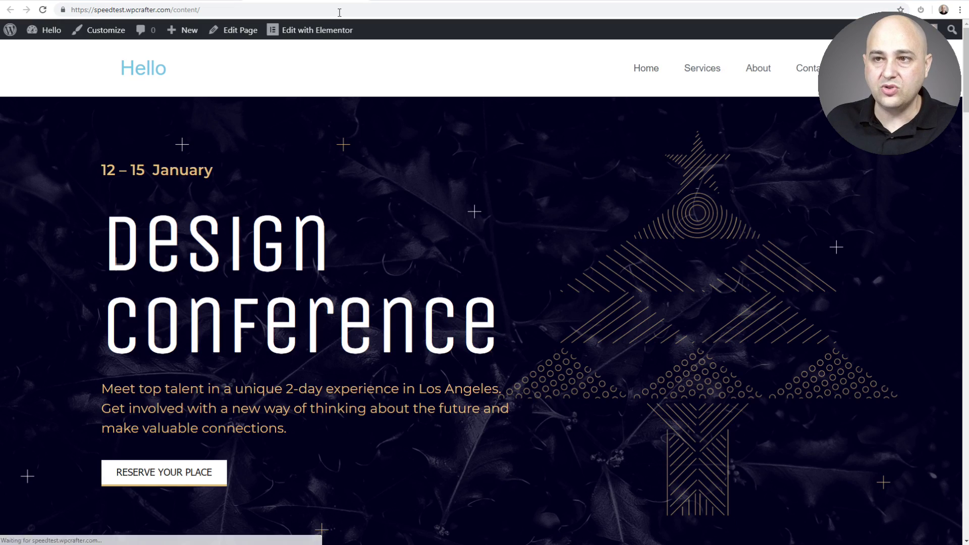
left_click(246, 13)
key("ctrl+c")
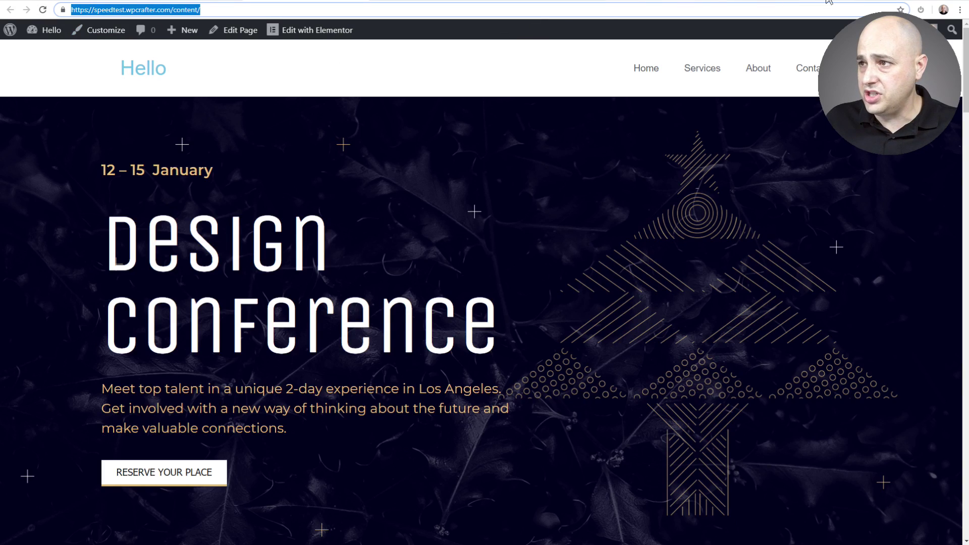
Open GTmetrix in a new tab through a Google search and analyze the copied content page URL.
key("ctrl+t")
type("gtmetrix")
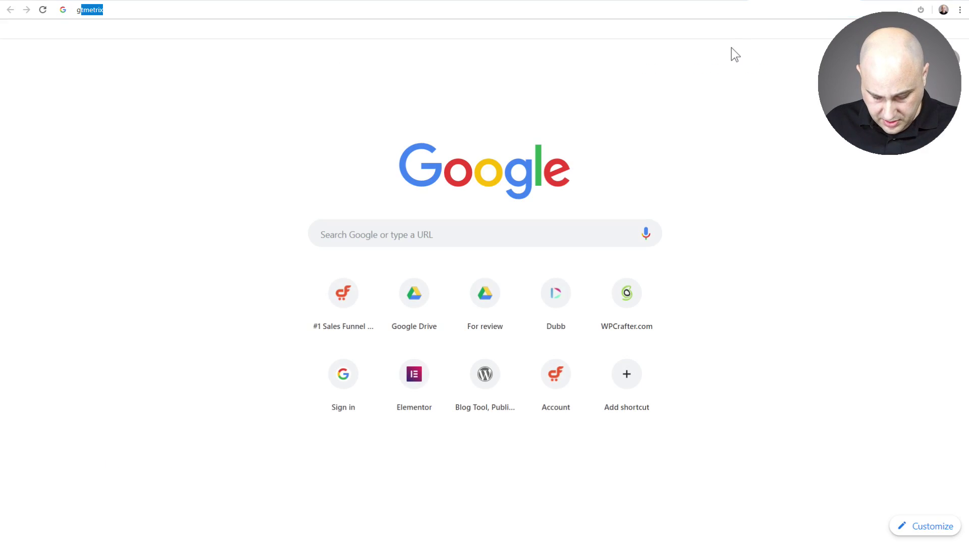
key("Return")
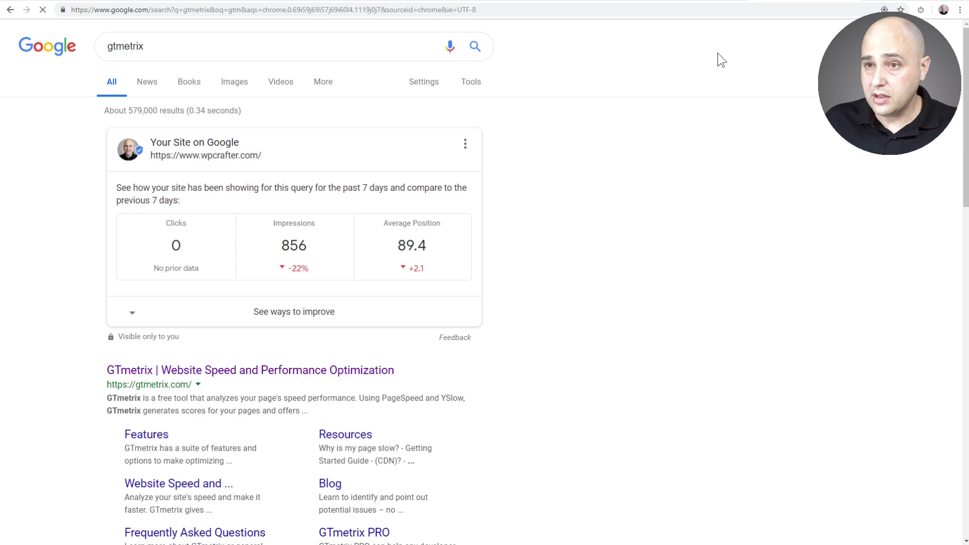
left_click(246, 374)
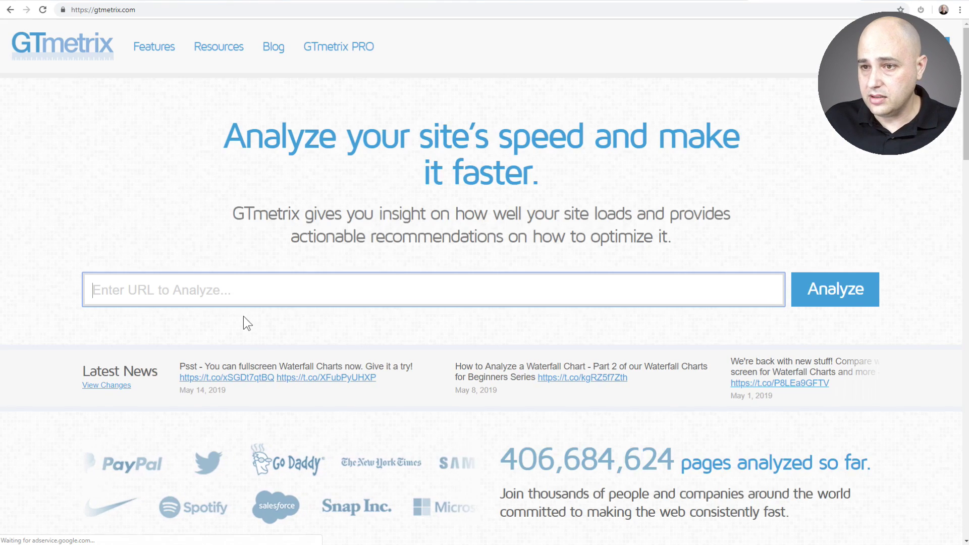
left_click(236, 299)
key("ctrl+v")
left_click(817, 285)
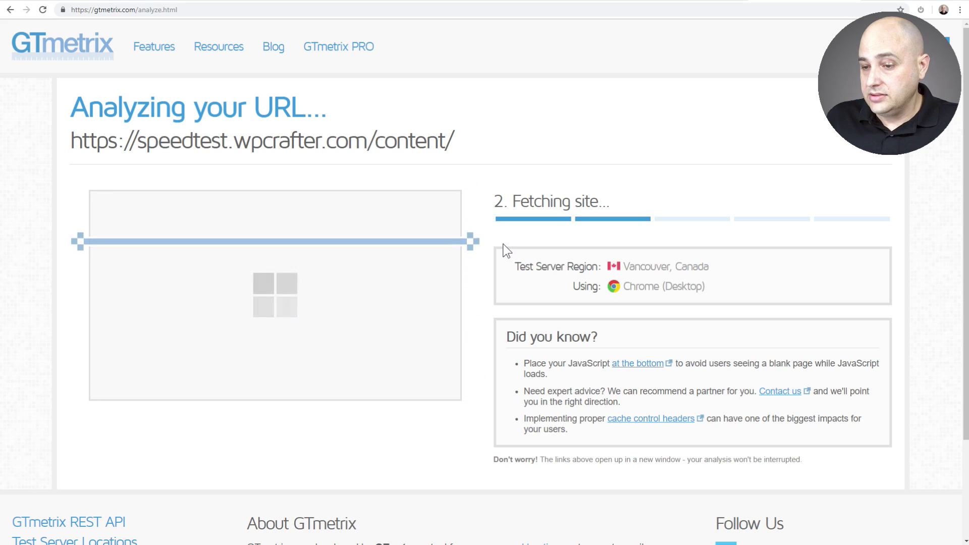
In Excel, transfer the Hello Theme results from B3:E3 to row 12 of the No Page Content table, clearing the original values.
left_click(492, 544)
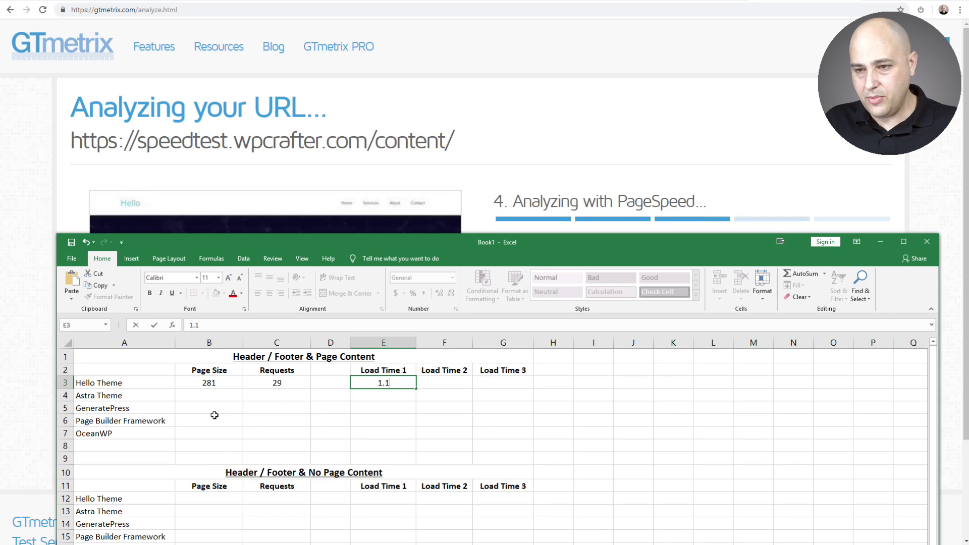
left_click_drag(209, 383, 360, 383)
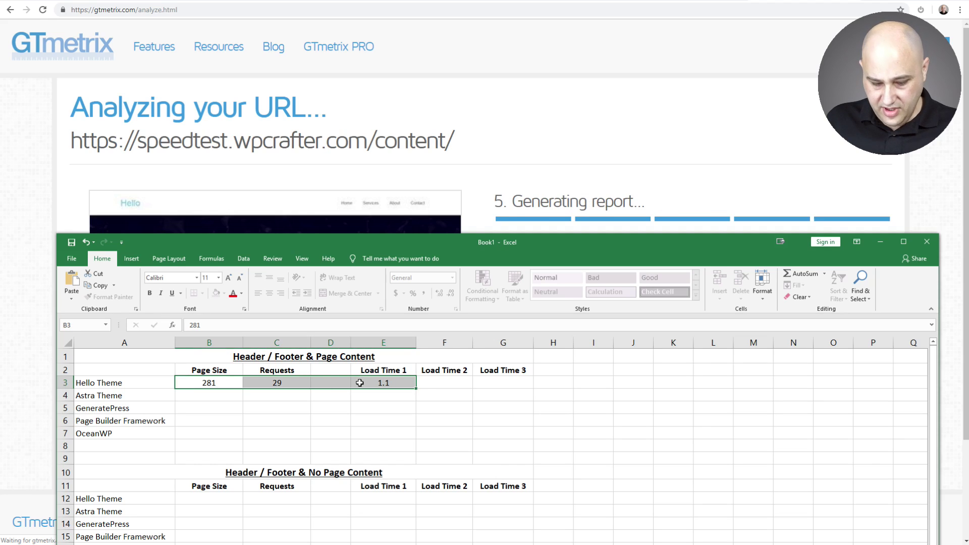
key("ctrl+c")
left_click(201, 503)
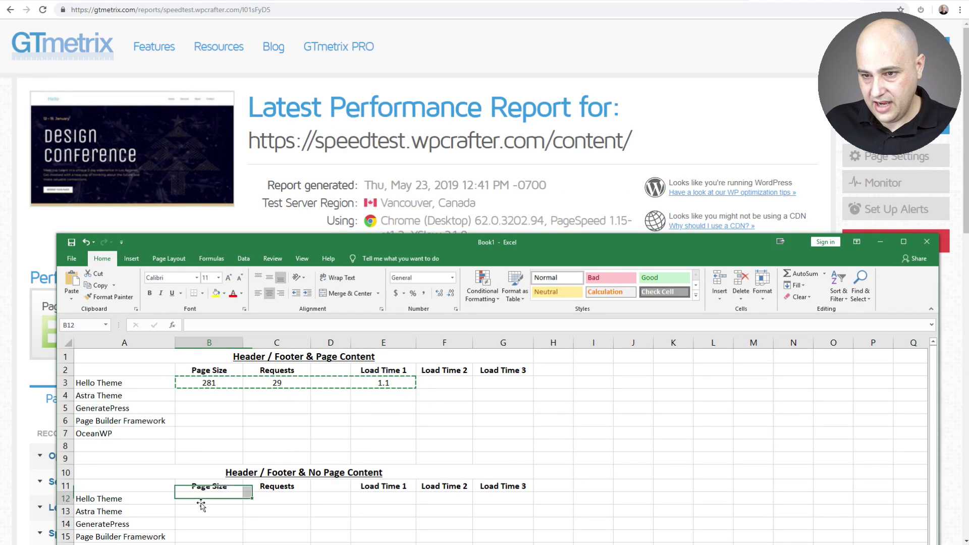
key("ctrl+v")
left_click(217, 388)
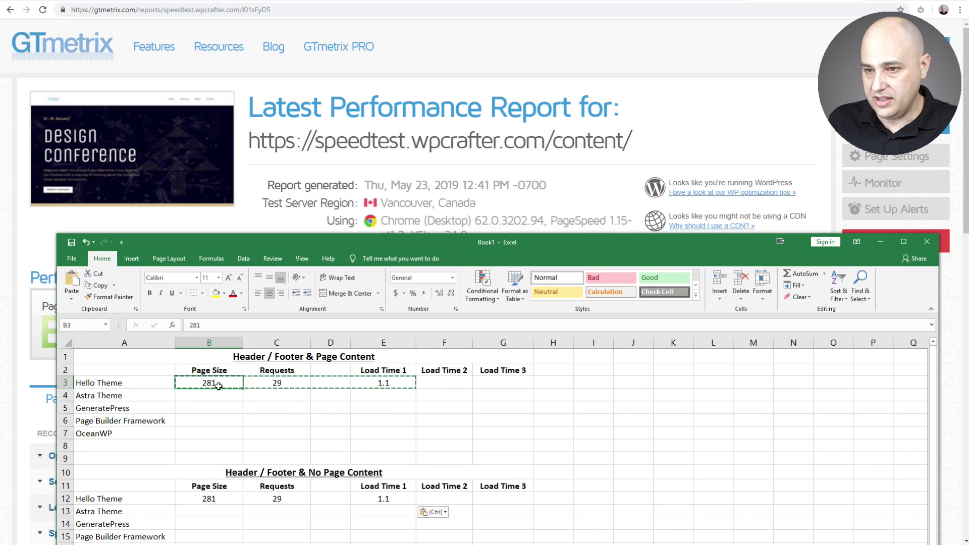
key("BackSpace")
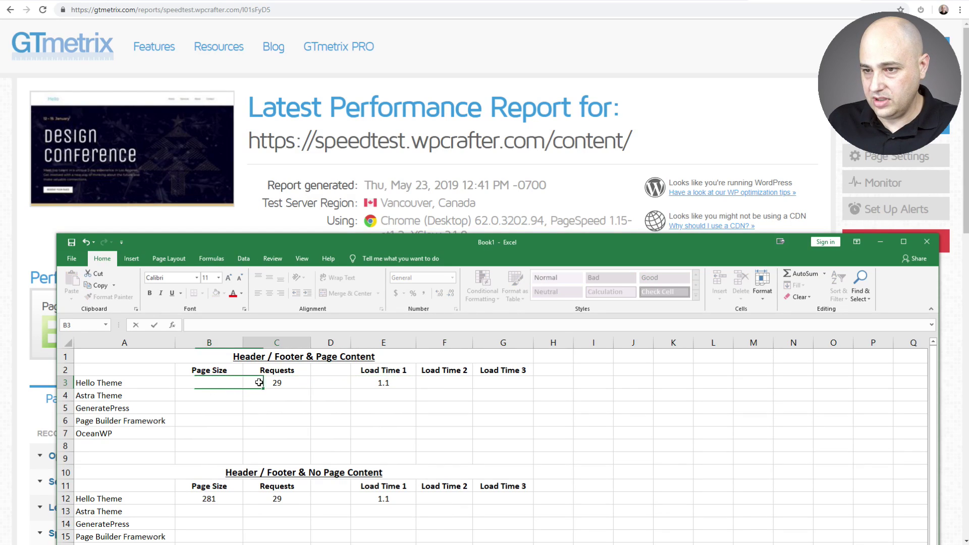
left_click(356, 382)
Record the content page's GTmetrix results in Hello Theme row 3: page size 3.48, requests 62 and Load Time 1 of 2.1.
left_click(437, 192)
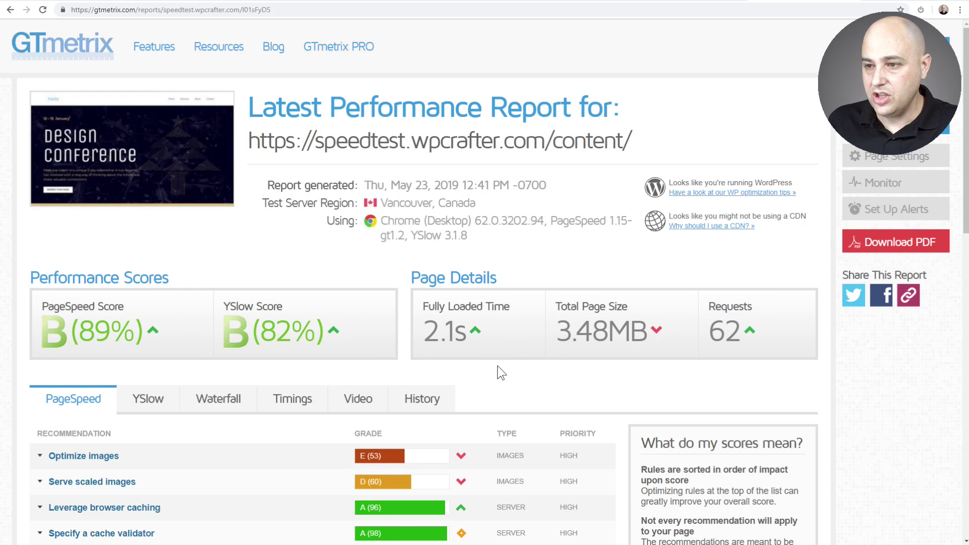
scroll(497, 367, "down", 1)
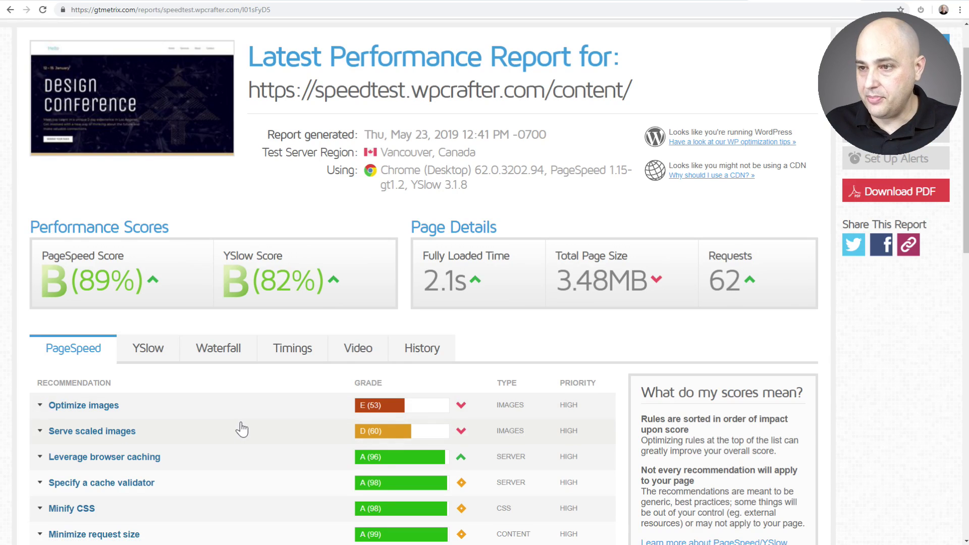
scroll(242, 428, "up", 1)
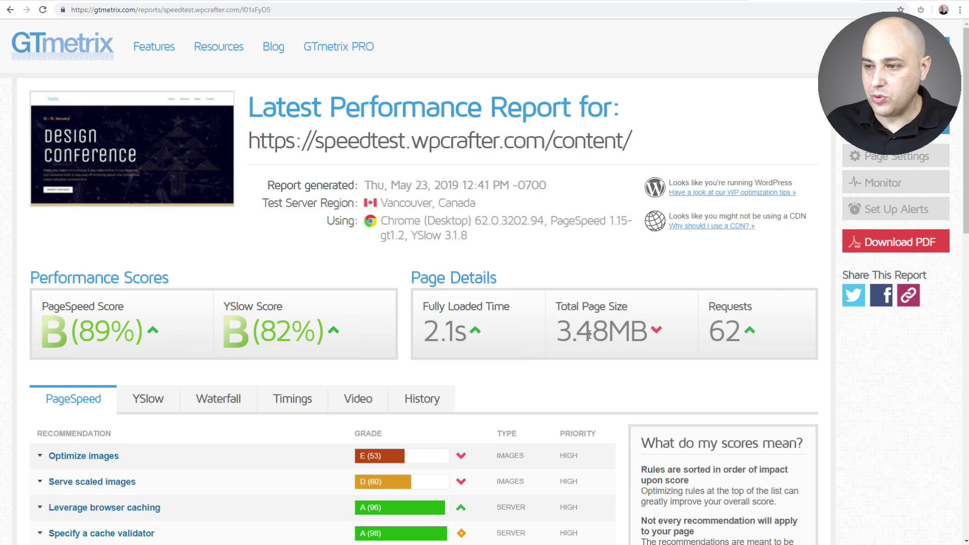
key("alt+Tab")
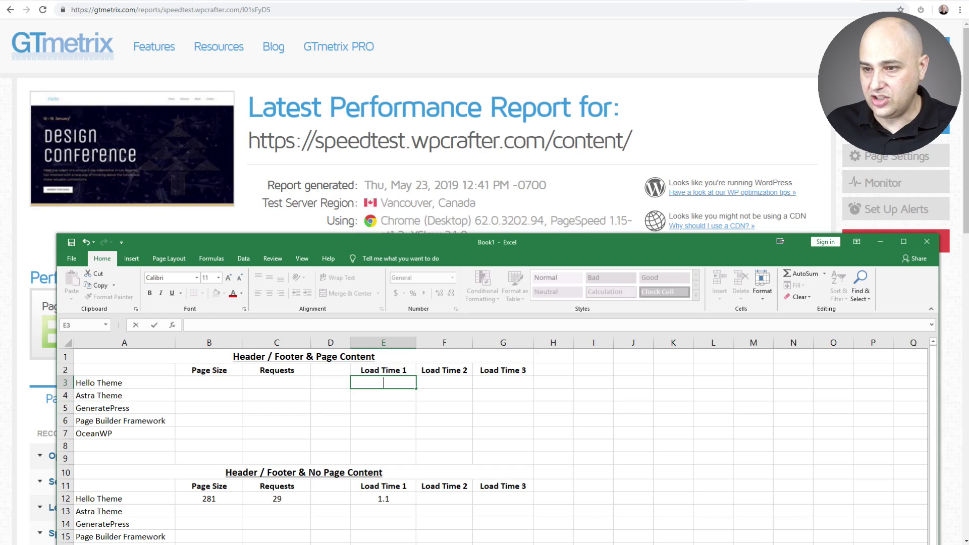
left_click(222, 382)
type("3.")
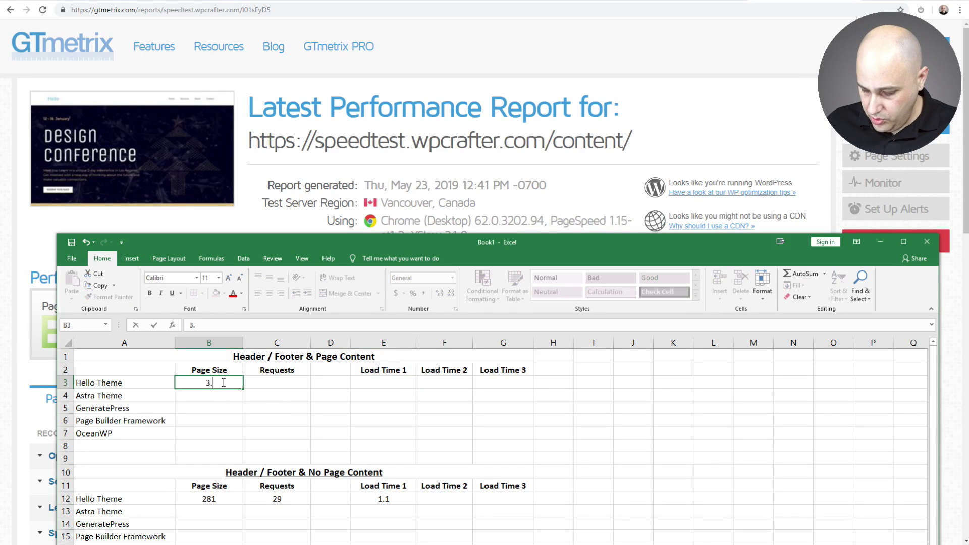
left_click(279, 384)
type("62")
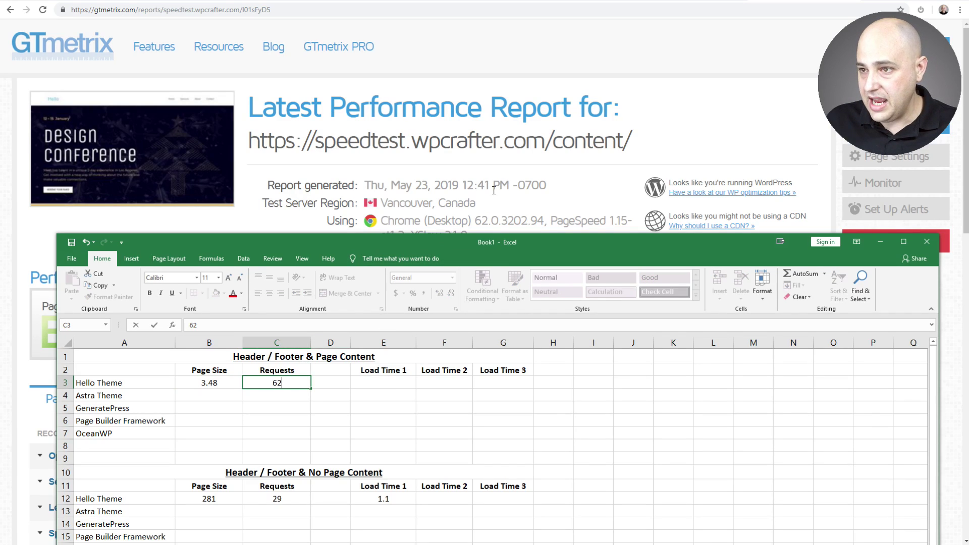
left_click(505, 204)
key("alt+Tab")
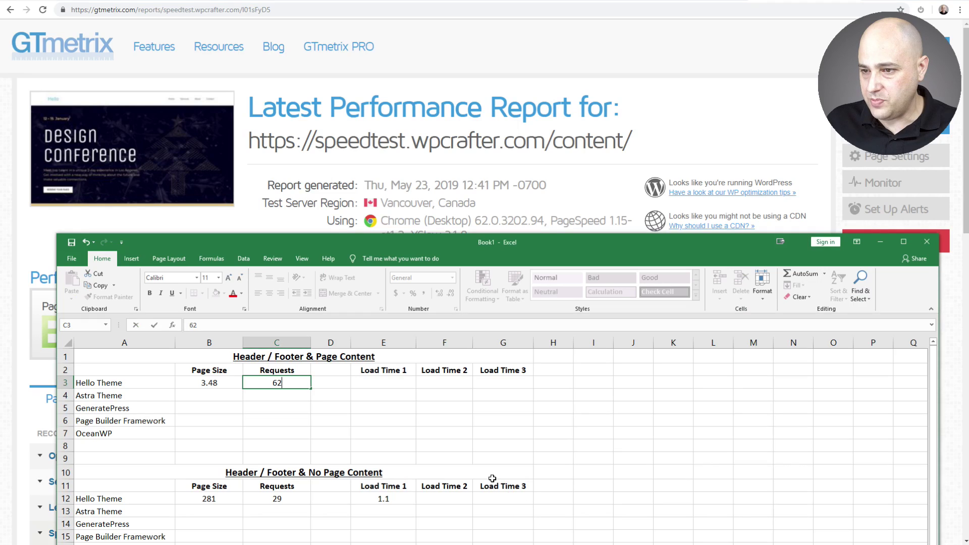
left_click(395, 385)
type("2.1")
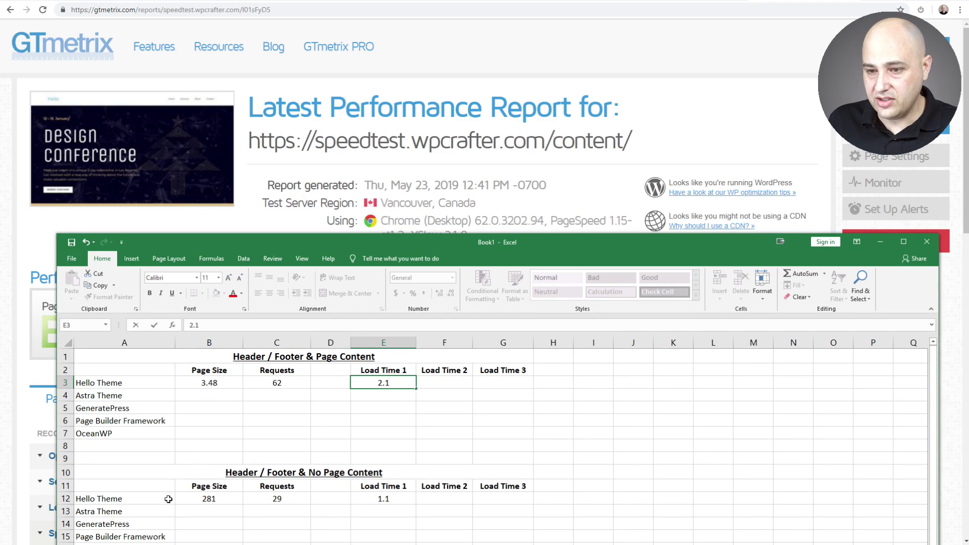
Return to the WordPress admin, activate the Astra theme and activate the Astra Starter Sites plugin.
left_click(389, 2)
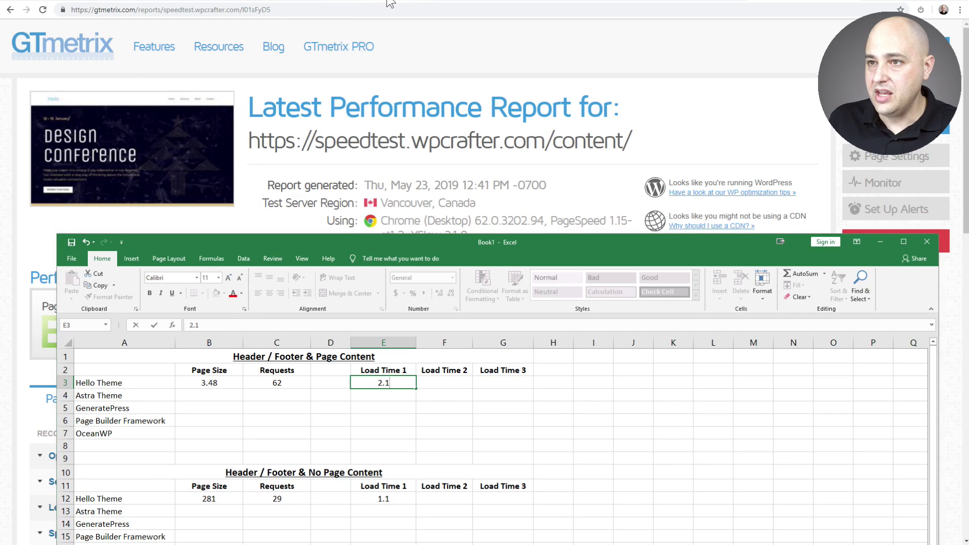
left_click(283, 1)
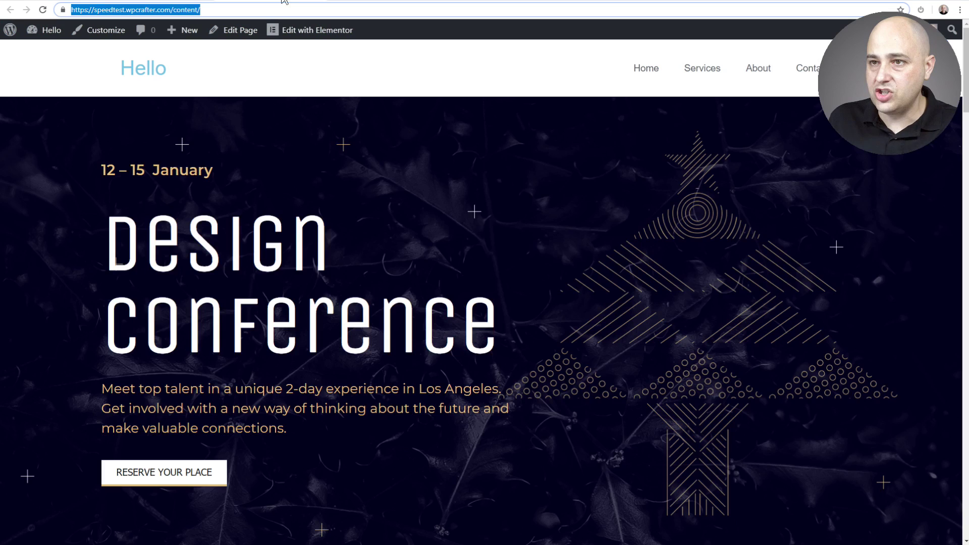
left_click(178, 1)
mouse_move(56, 333)
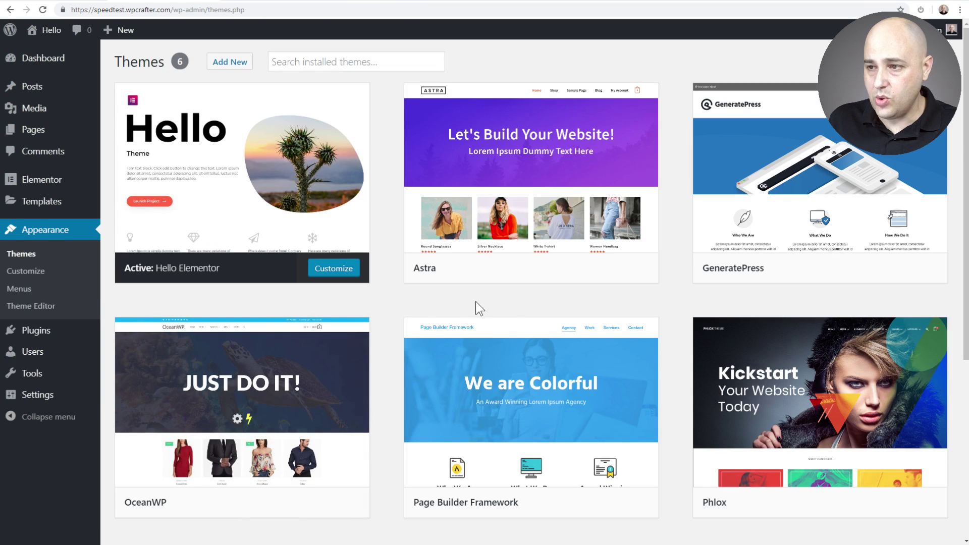
mouse_move(522, 271)
left_click(563, 269)
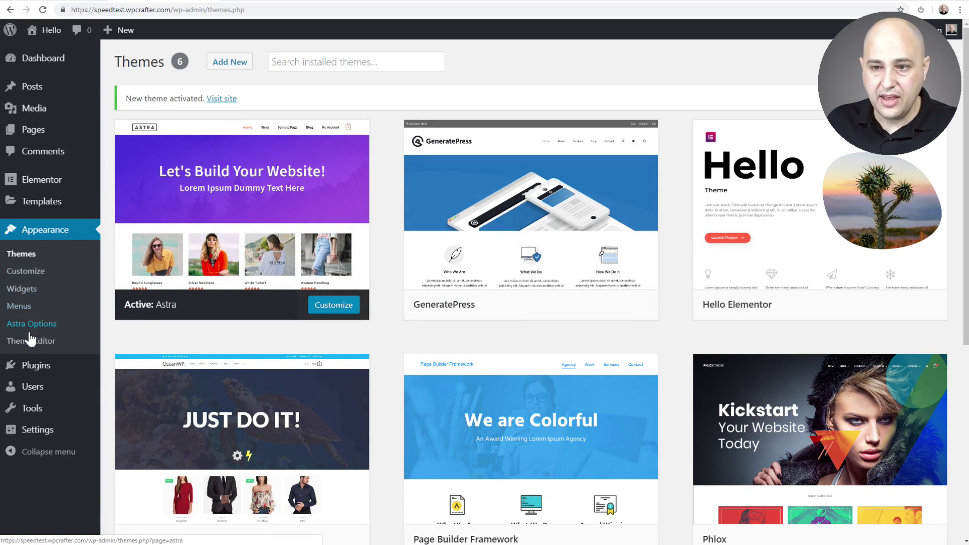
left_click(41, 367)
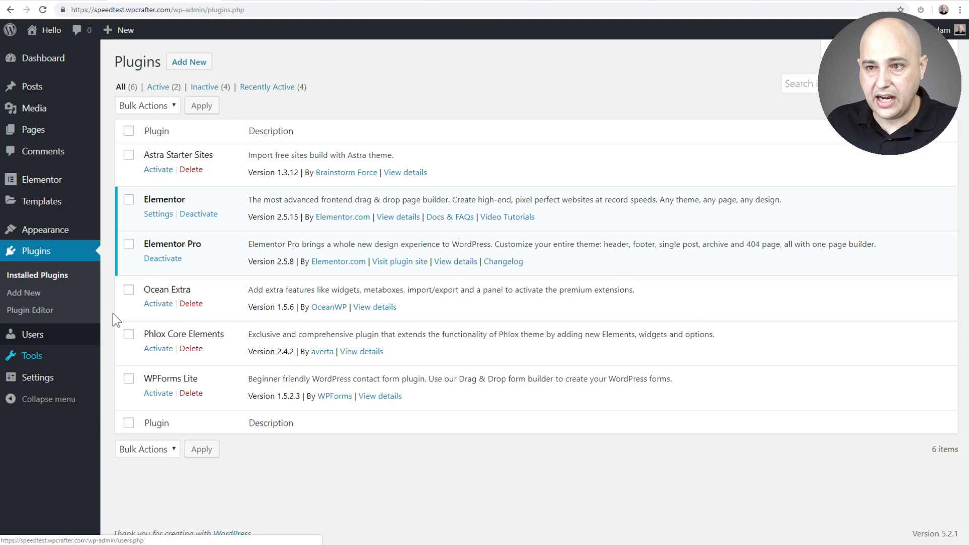
left_click(150, 170)
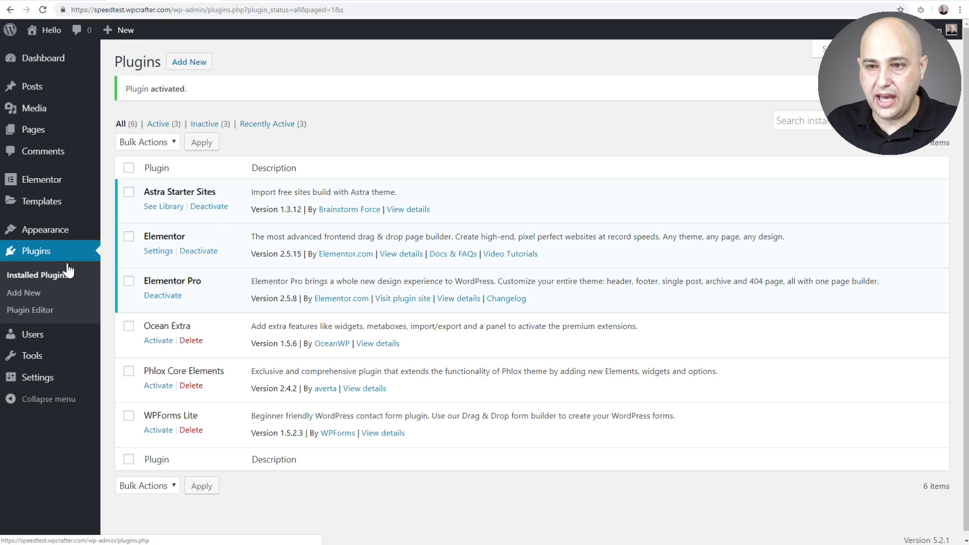
Reload the speedtest no-content page to check how its header and footer look under the Astra theme.
mouse_move(59, 235)
left_click(274, 1)
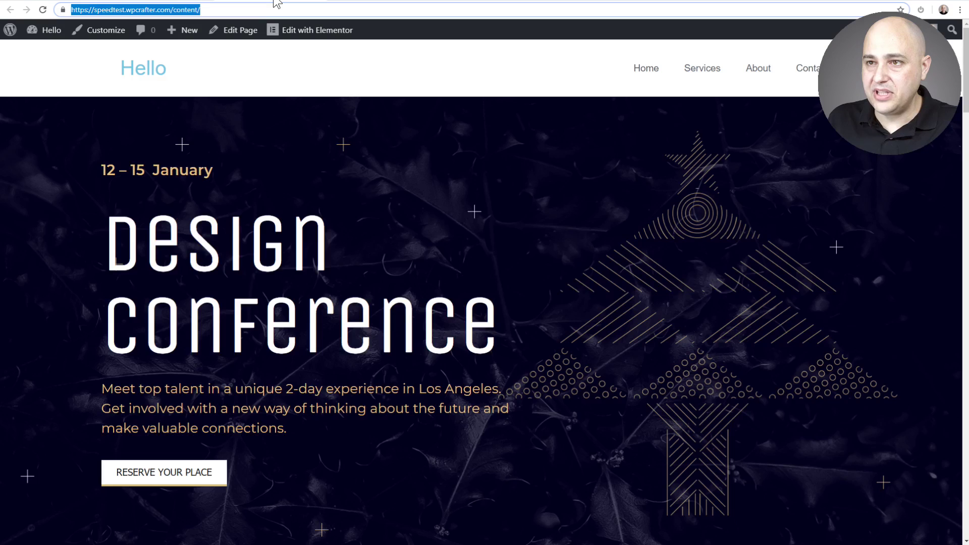
left_click(362, 0)
left_click(362, 7)
key("Return")
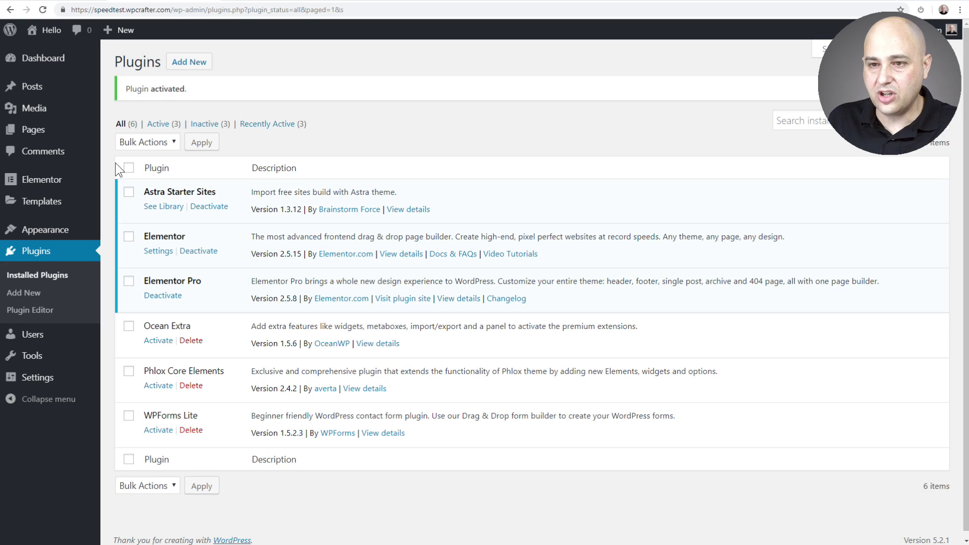
Bulk edit the Footer and Header templates in Elementor's Theme Builder and set their status to Draft.
mouse_move(53, 208)
left_click(130, 239)
left_click(127, 187)
left_click(142, 163)
left_click(141, 184)
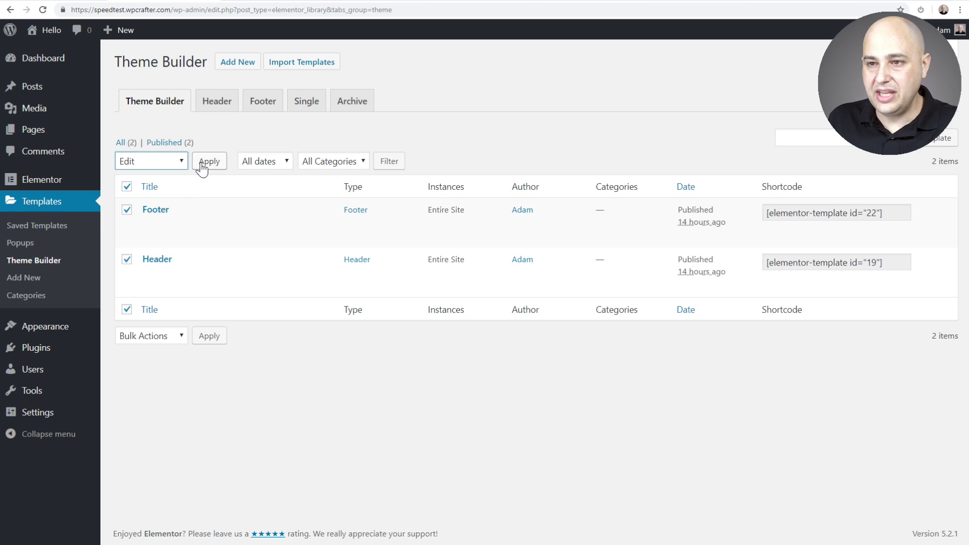
left_click(202, 167)
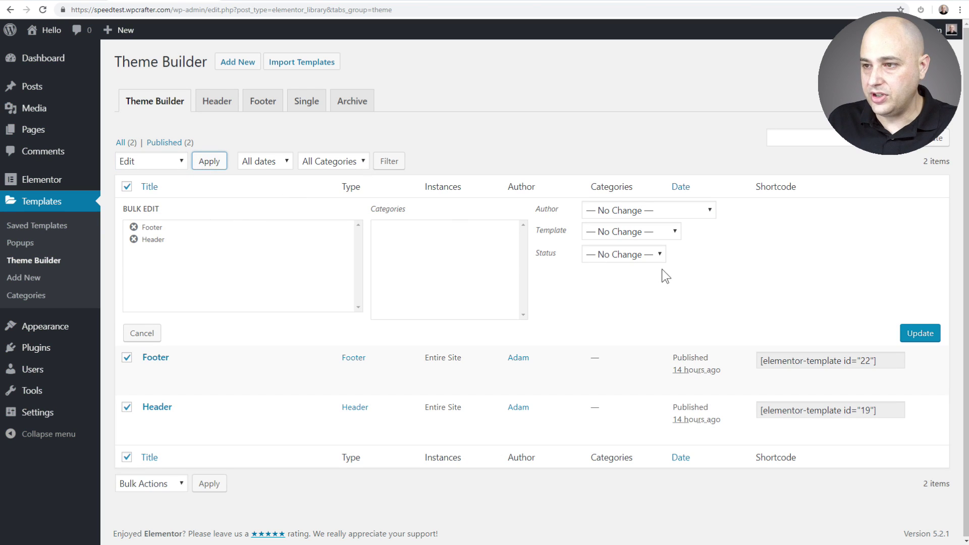
left_click(631, 255)
left_click(617, 319)
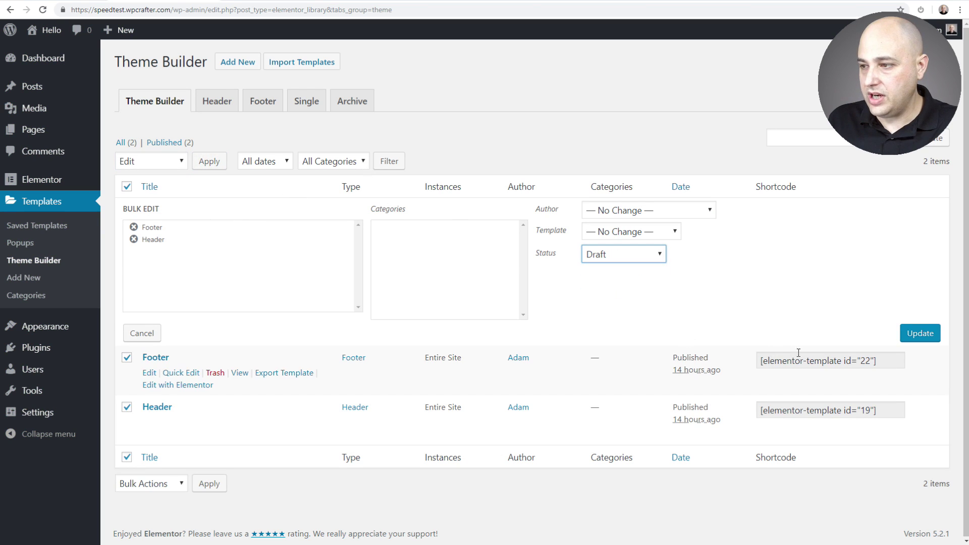
left_click(904, 332)
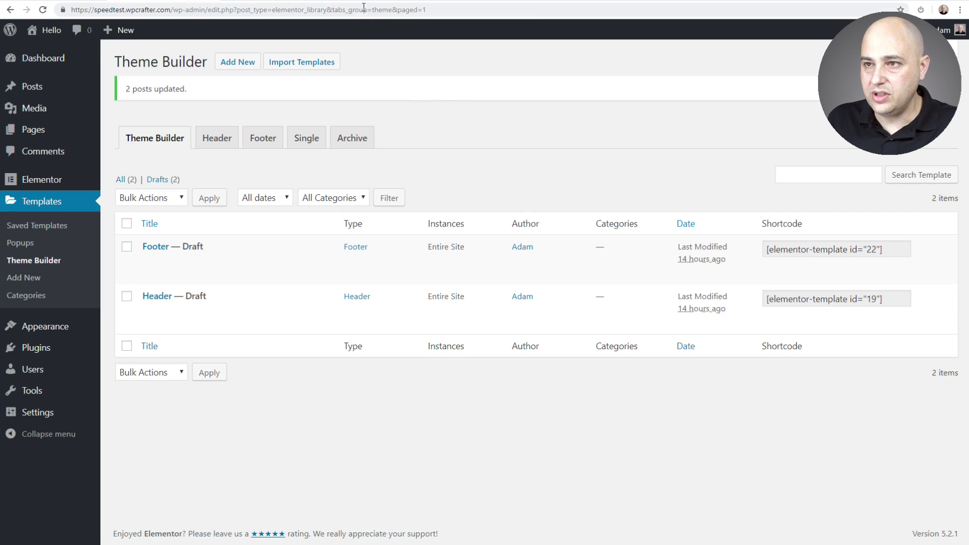
Reload the speedtest no-content and content pages to check that Astra's own header is used.
left_click(363, 1)
left_click(360, 8)
key("Return")
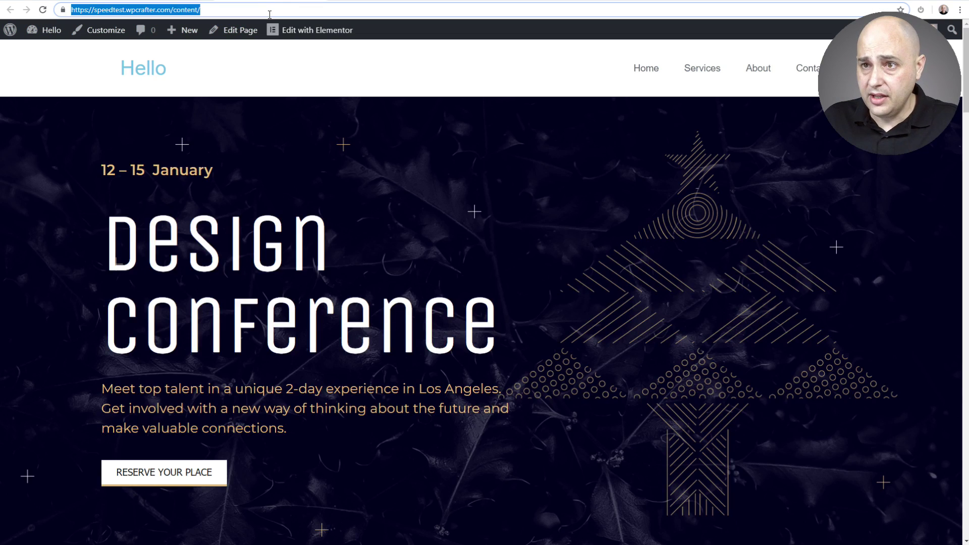
key("Return")
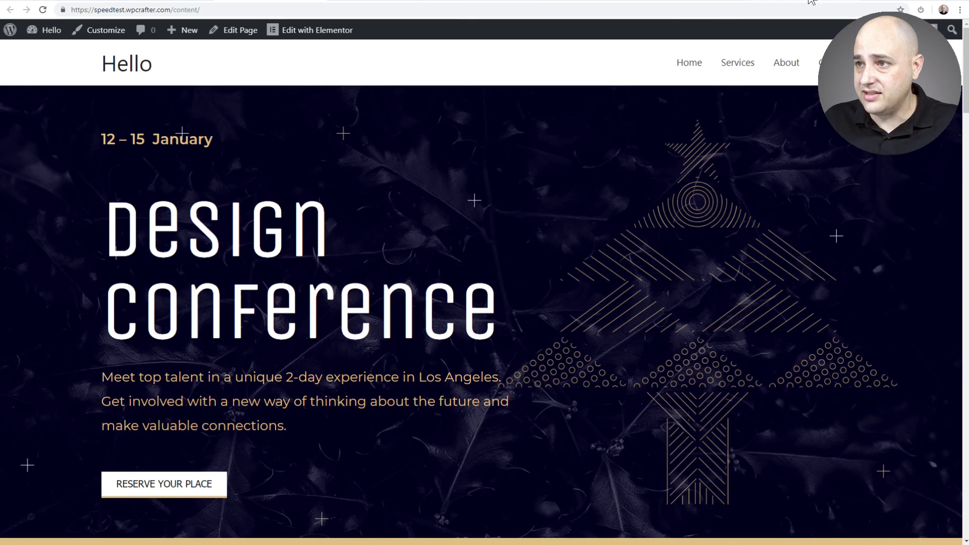
Retest both the no-content page and the content page from their existing GTmetrix reports.
left_click(642, 2)
left_click(510, 3)
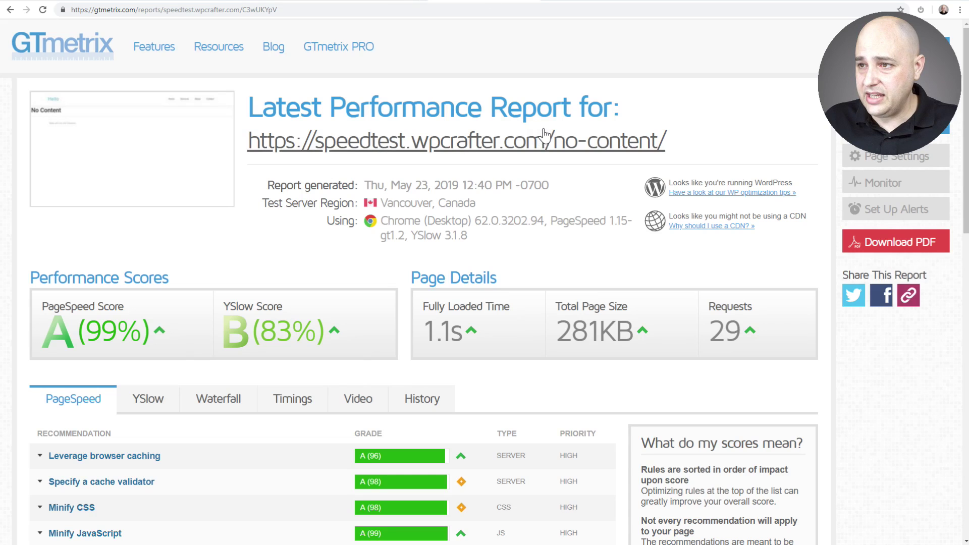
left_click(890, 96)
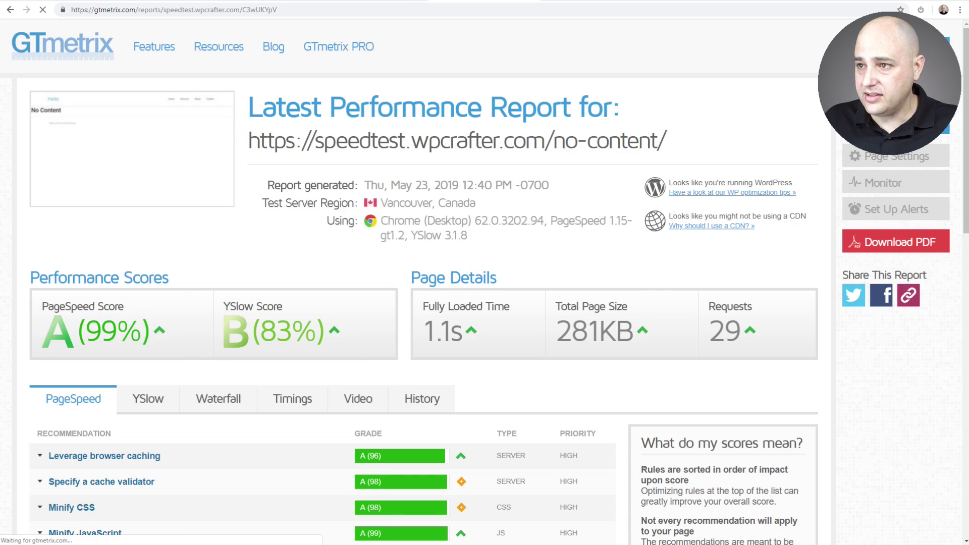
left_click(603, 3)
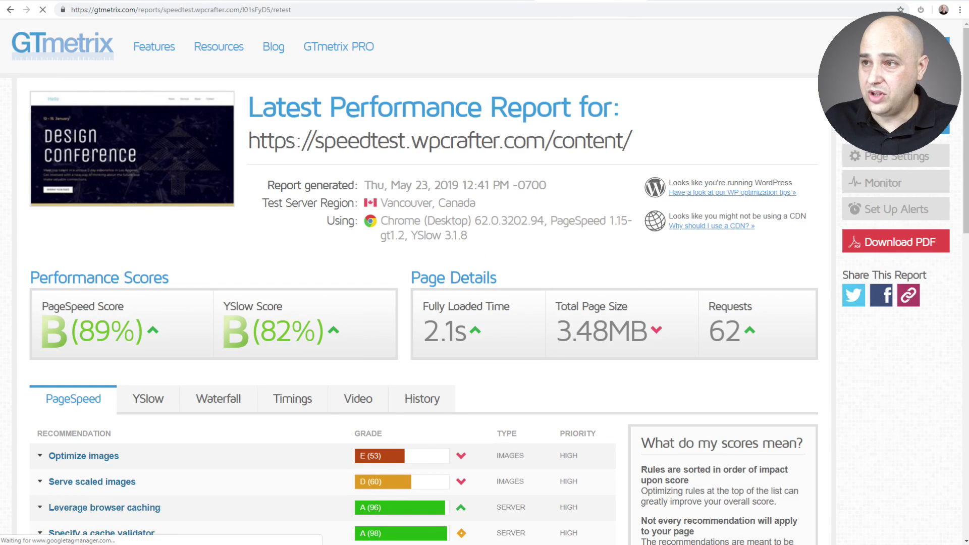
left_click(890, 96)
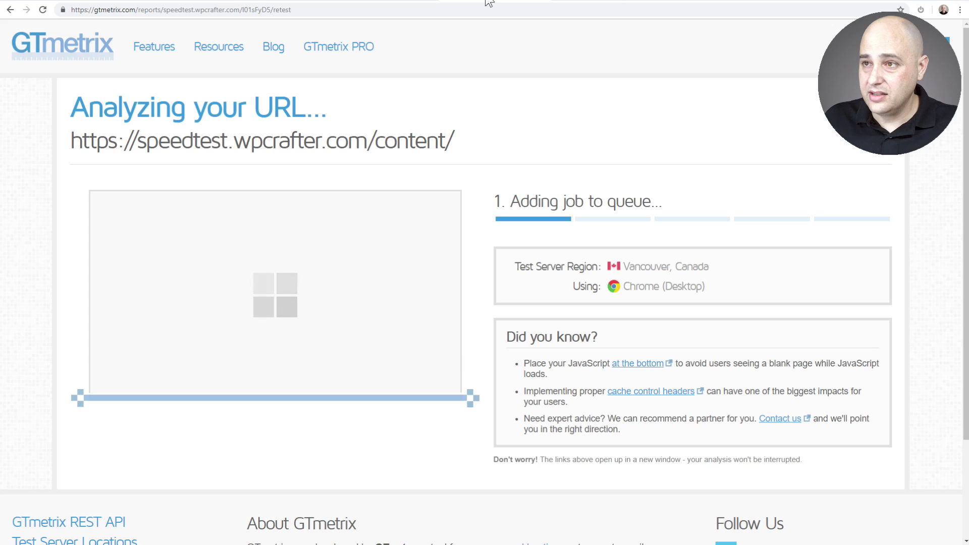
Review the new GTmetrix page details for the no-content and content pages, returning to the no-content report.
left_click(525, 4)
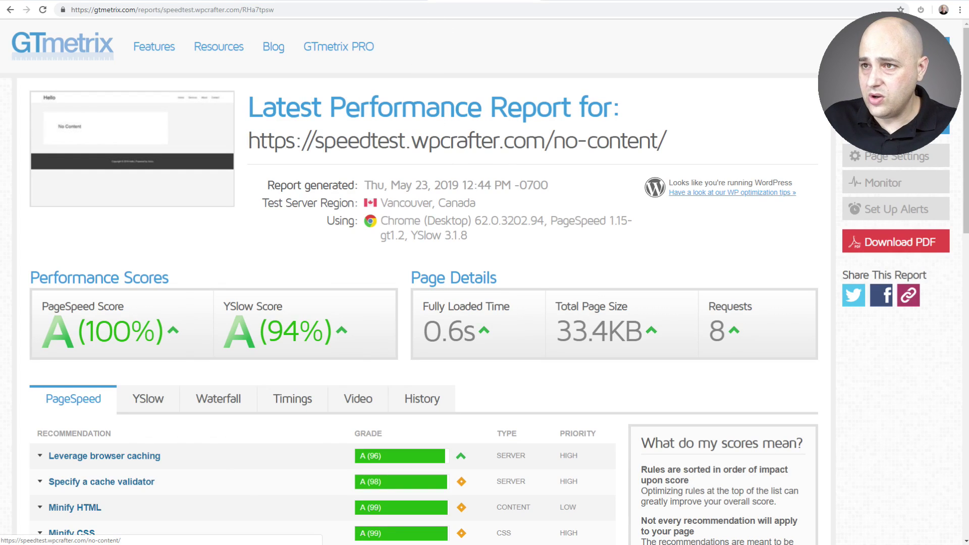
left_click(574, 2)
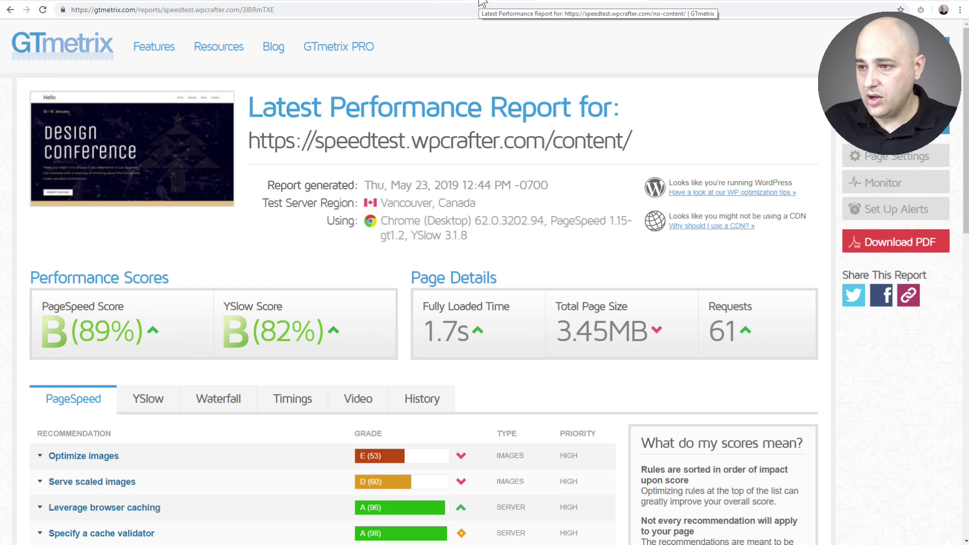
left_click(480, 2)
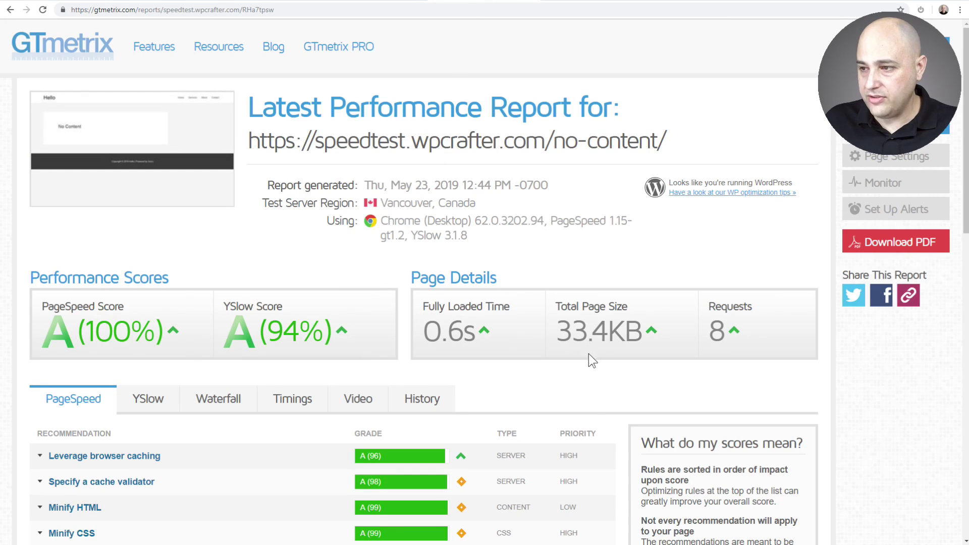
In Excel, enter 33.4 as the Astra Theme page size in B13 of the No Page Content table.
key("alt+Tab")
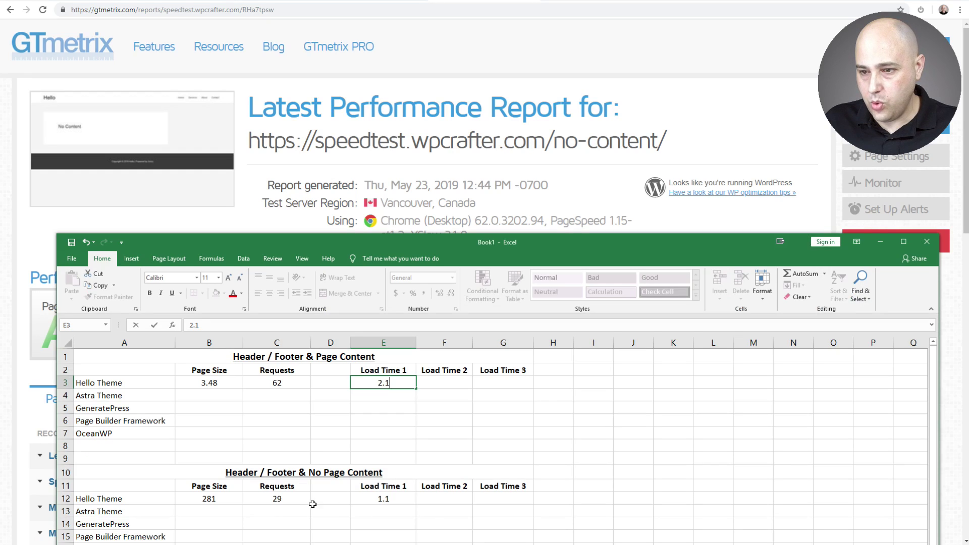
left_click(213, 509)
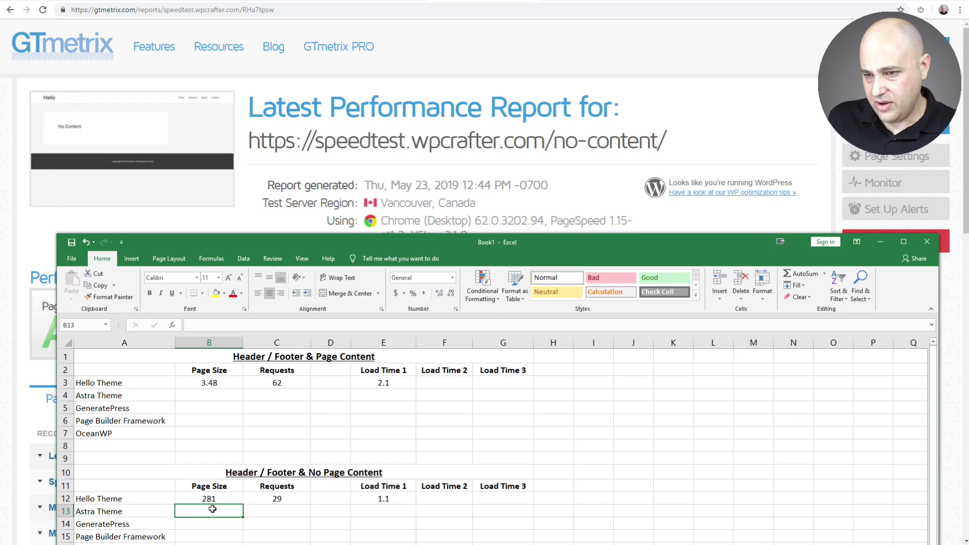
type("33.4")
left_click(555, 202)
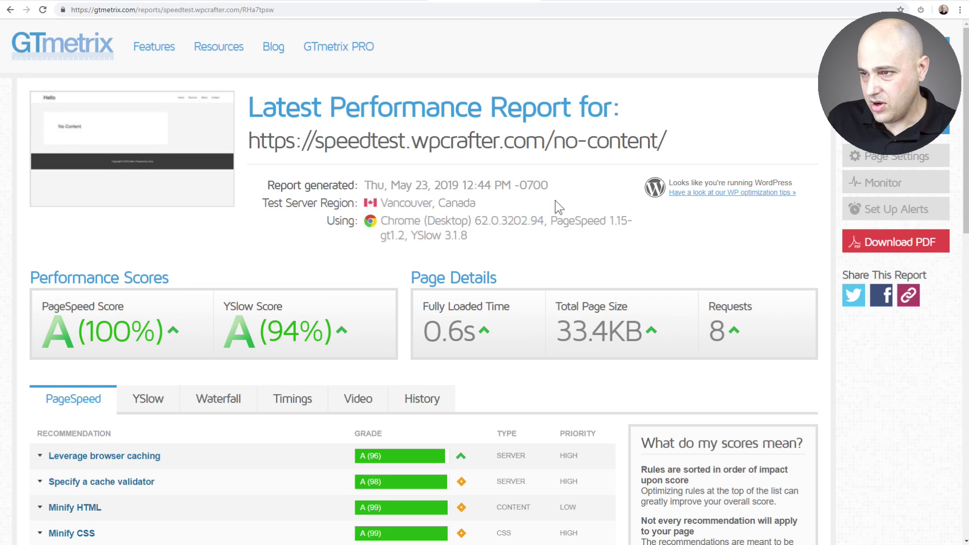
key("alt+Tab")
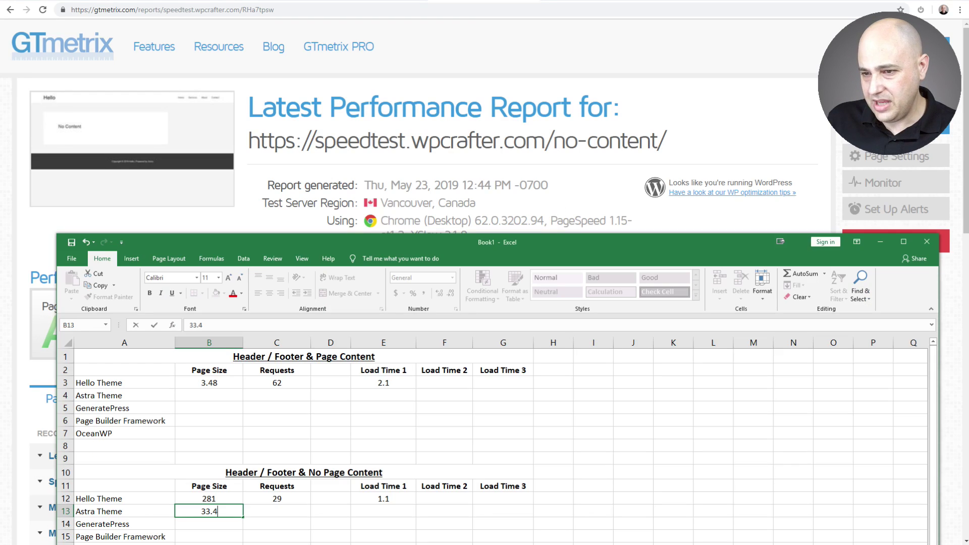
left_click(216, 502)
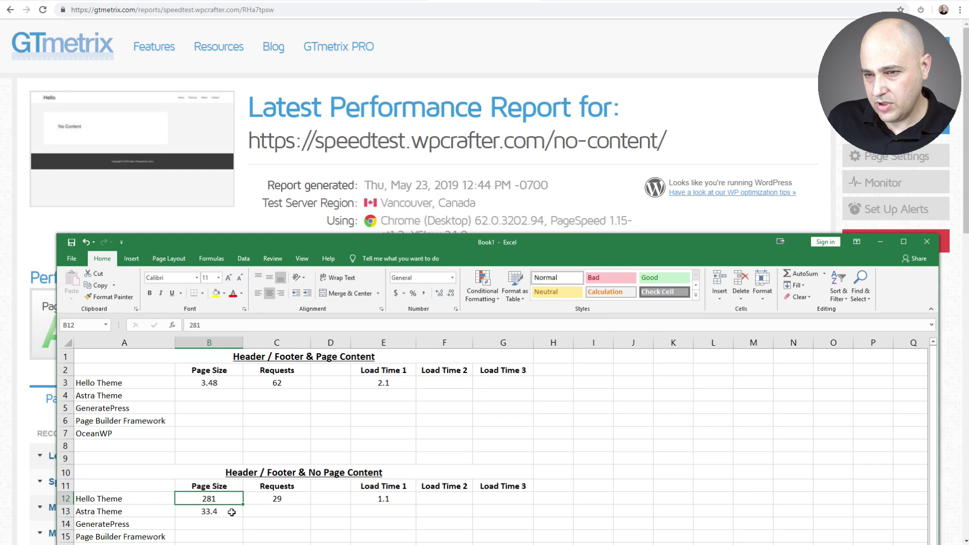
Add units to the page sizes, making Hello Theme's B3 3.48mb and Astra Theme's B13 33.4kb.
left_click(226, 384)
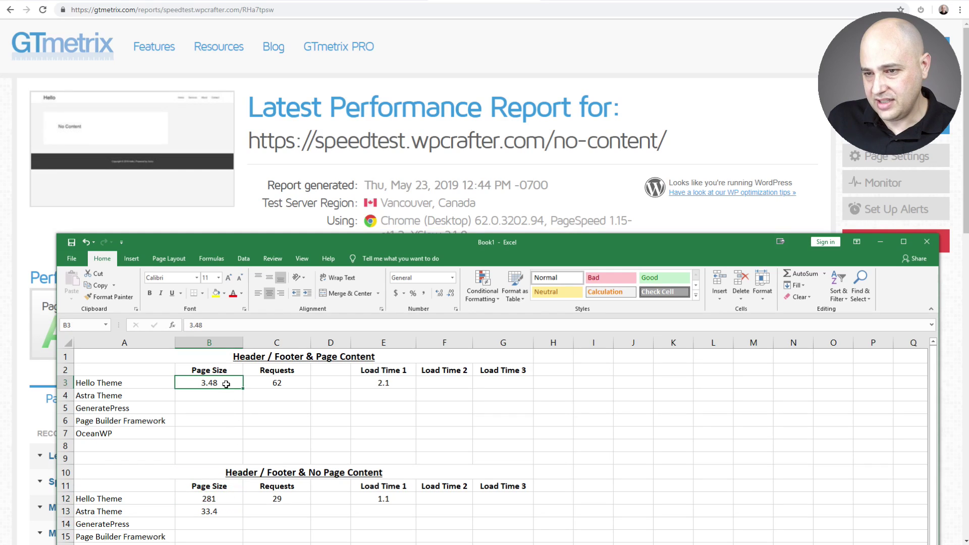
type("mb")
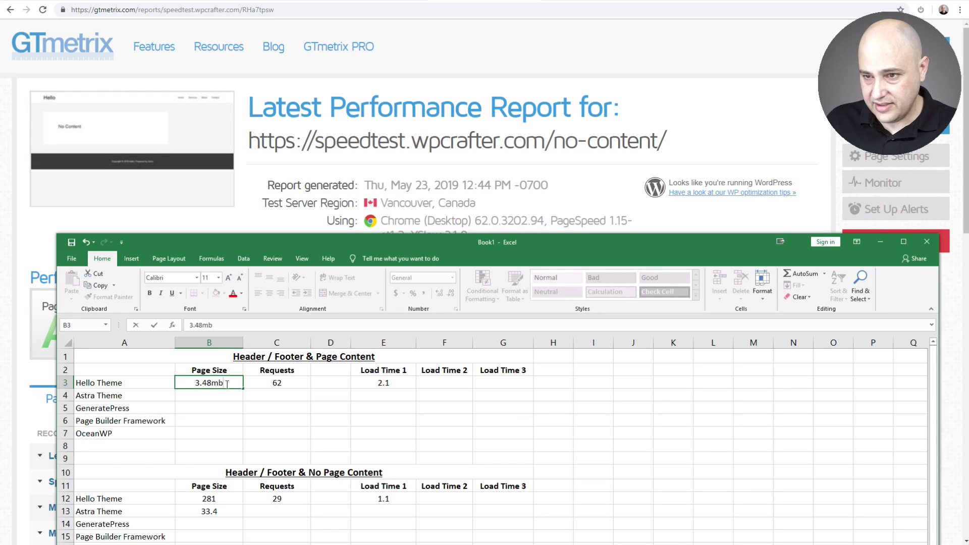
left_click(226, 512)
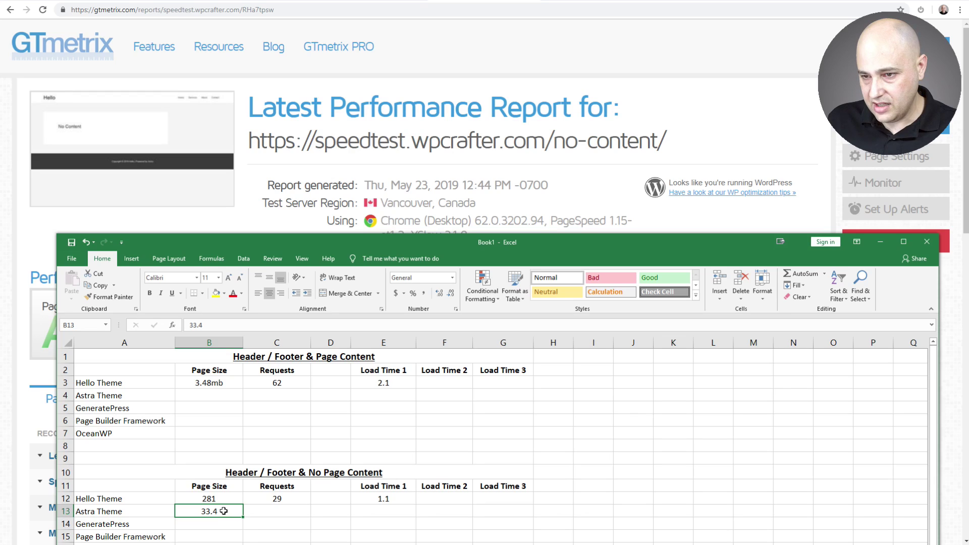
type("kb")
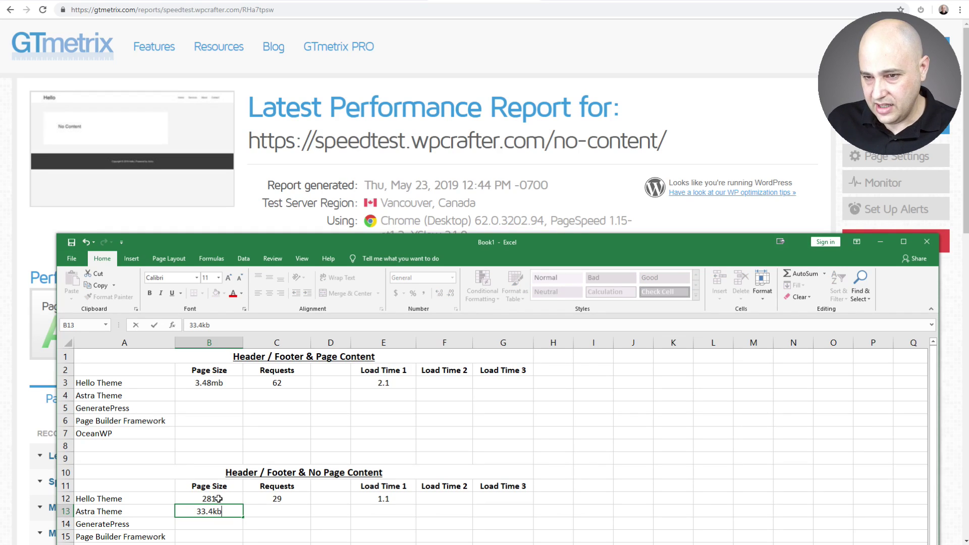
left_click(219, 499)
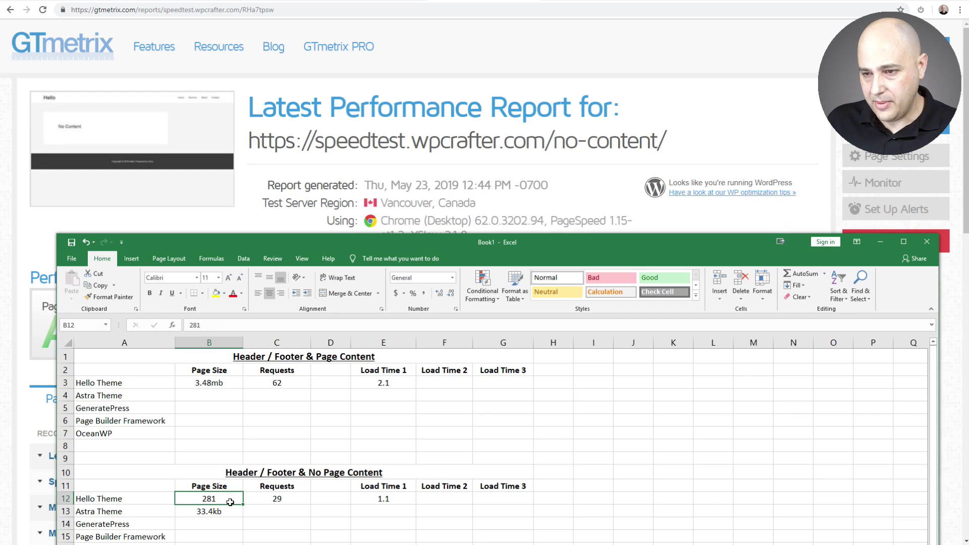
Enter 8 requests for Astra Theme in C13, checking the no-content GTmetrix report in the browser.
left_click(269, 511)
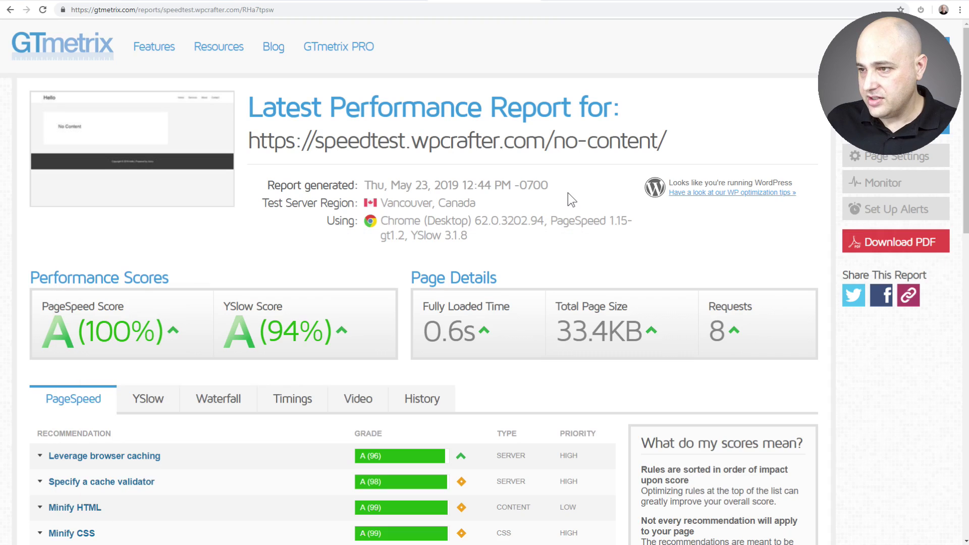
left_click(568, 193)
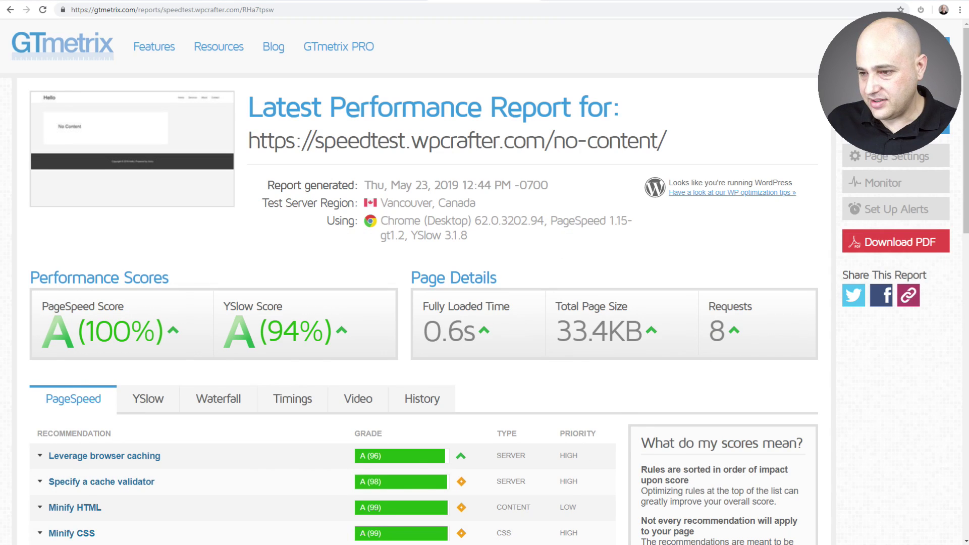
key("alt+Tab")
type("8")
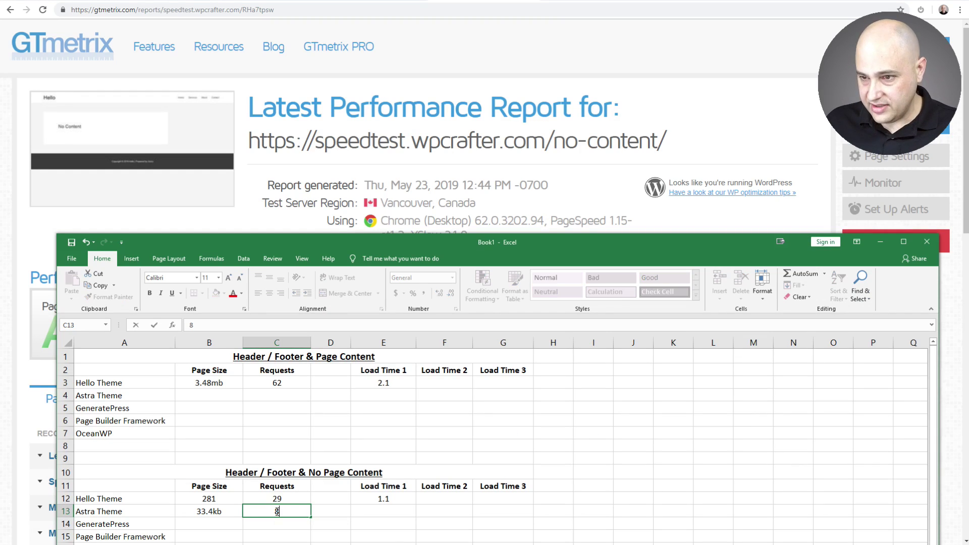
left_click(586, 177)
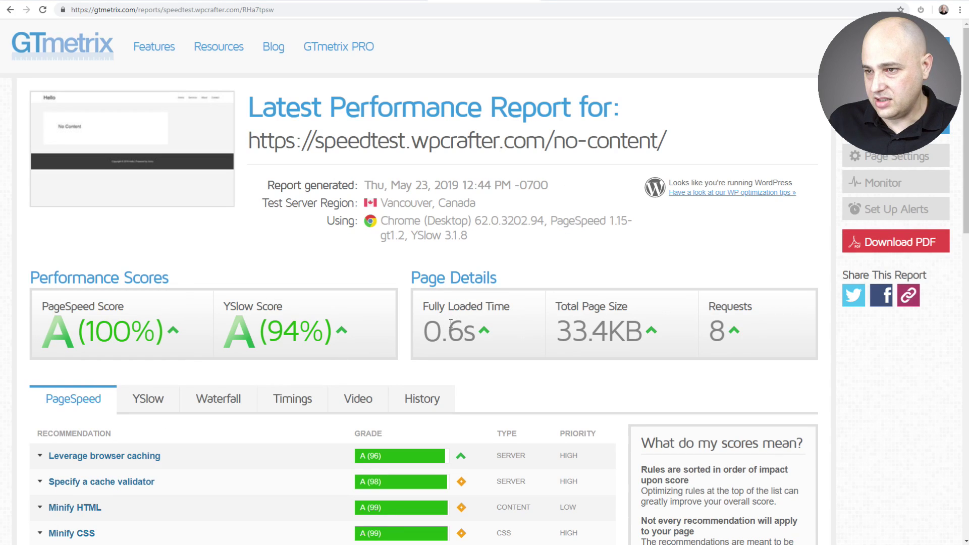
In Excel, enter 0.6 as Astra Theme's Load Time 1 in E13, and compare its no-content results with Hello Theme's.
key("alt+Tab")
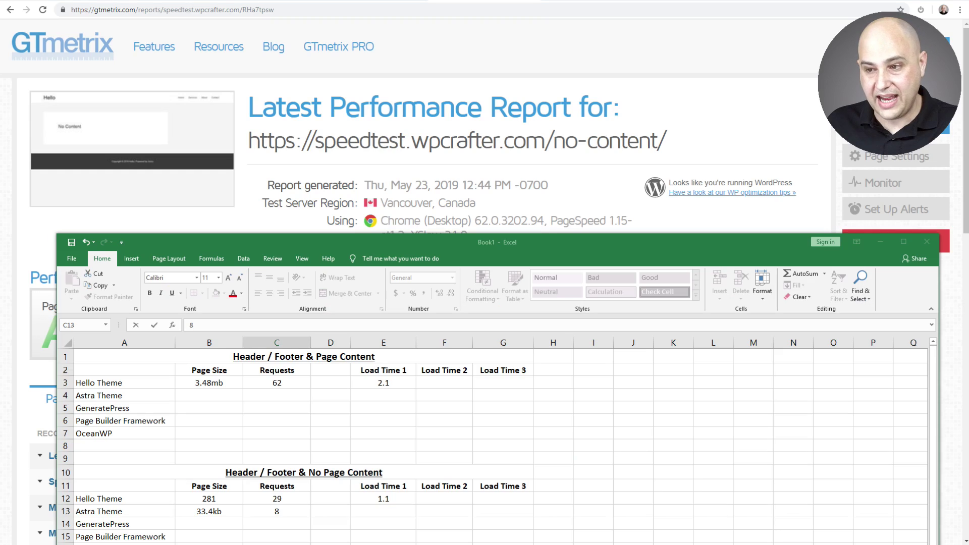
left_click(391, 508)
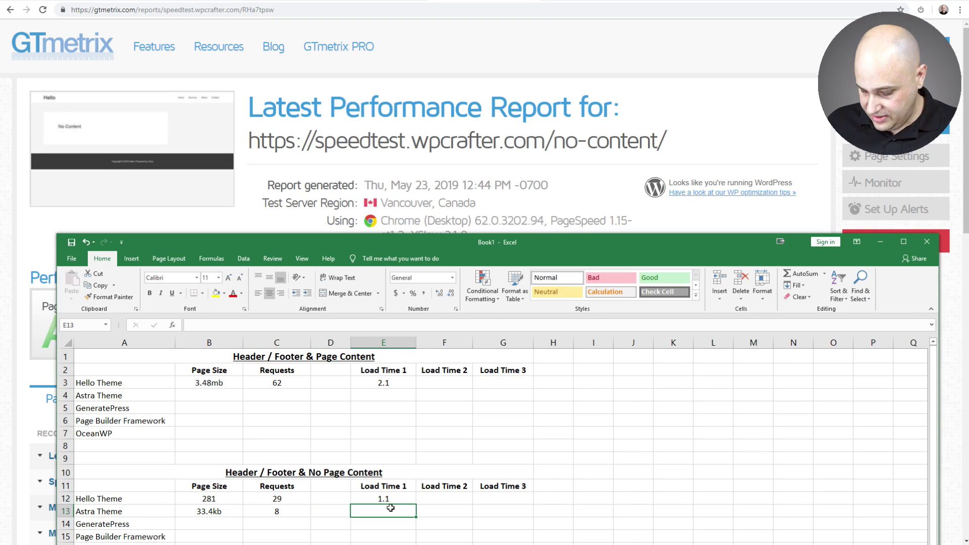
type("0.6")
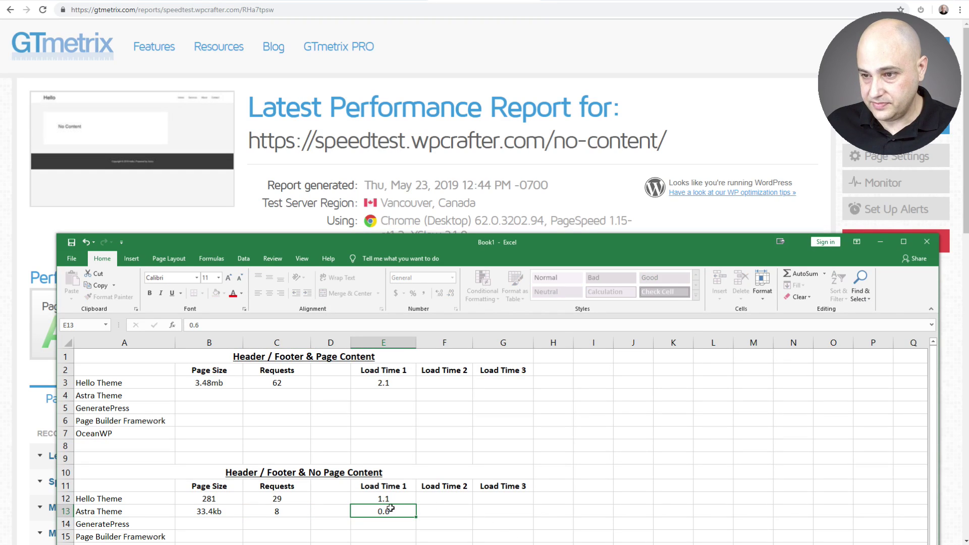
key("Return")
left_click(230, 512)
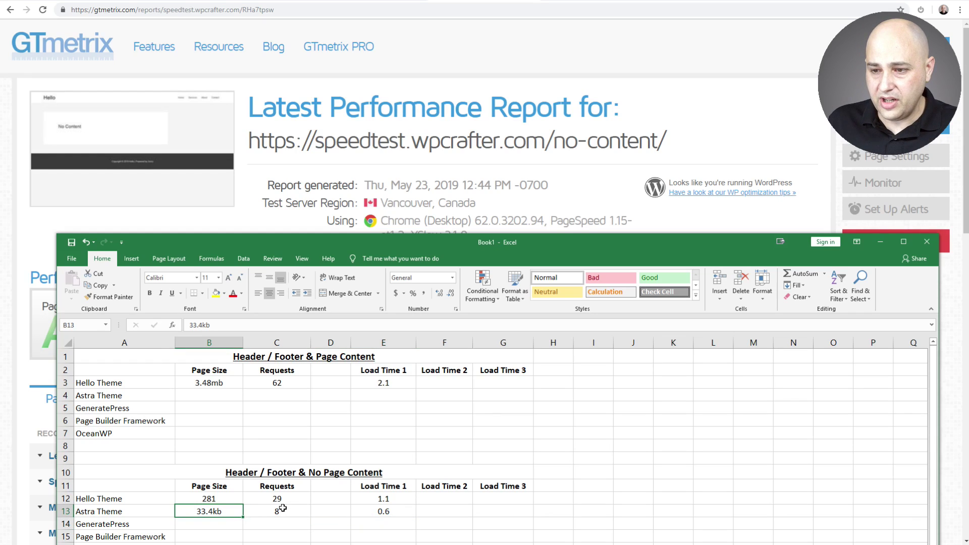
left_click(292, 501)
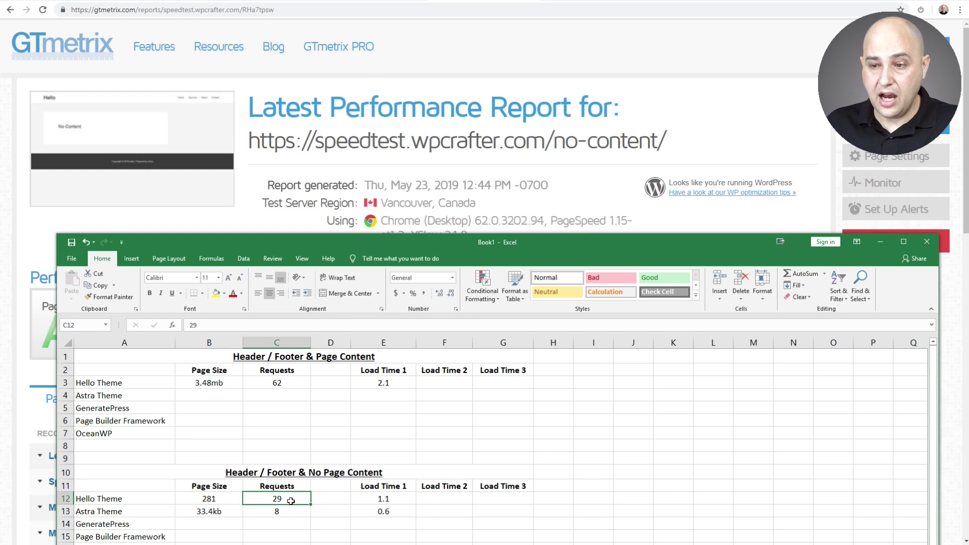
left_click(291, 509)
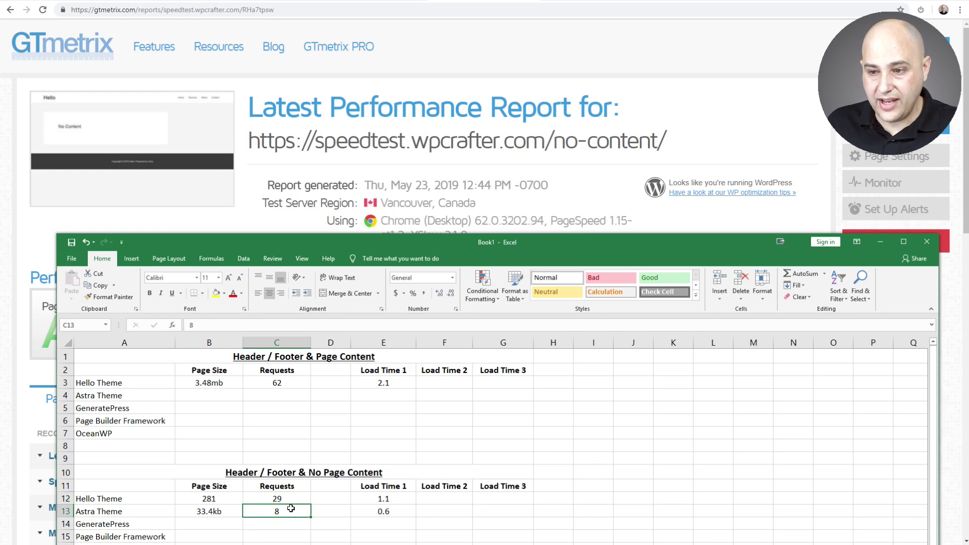
left_click(224, 503)
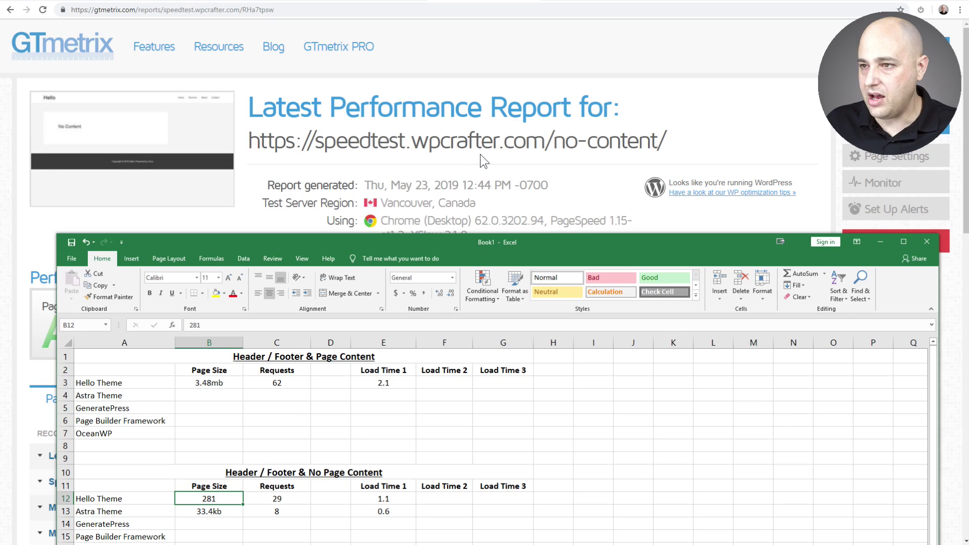
From the GTmetrix content report, record Astra Theme's page size as 3.45mb in B4 and its requests as 61 in C4.
left_click(483, 167)
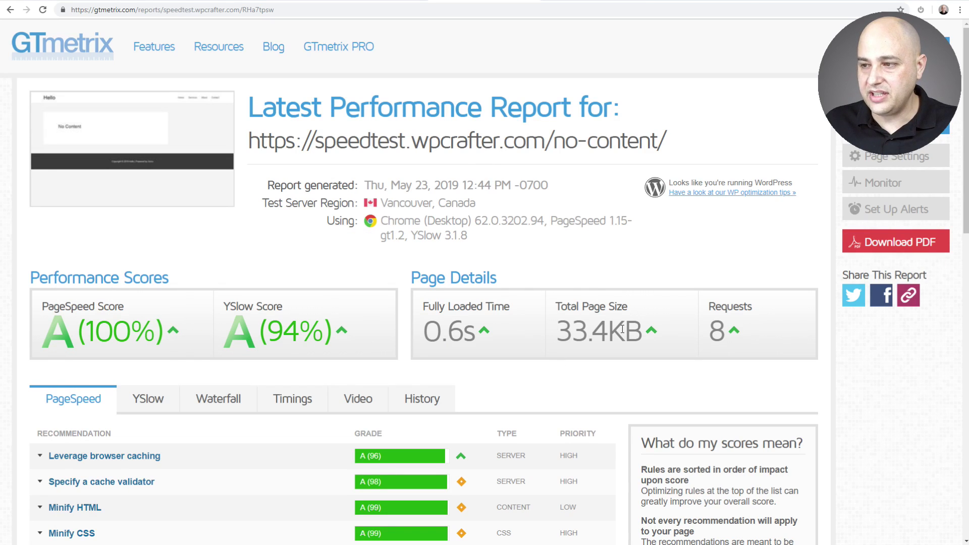
left_click(575, 1)
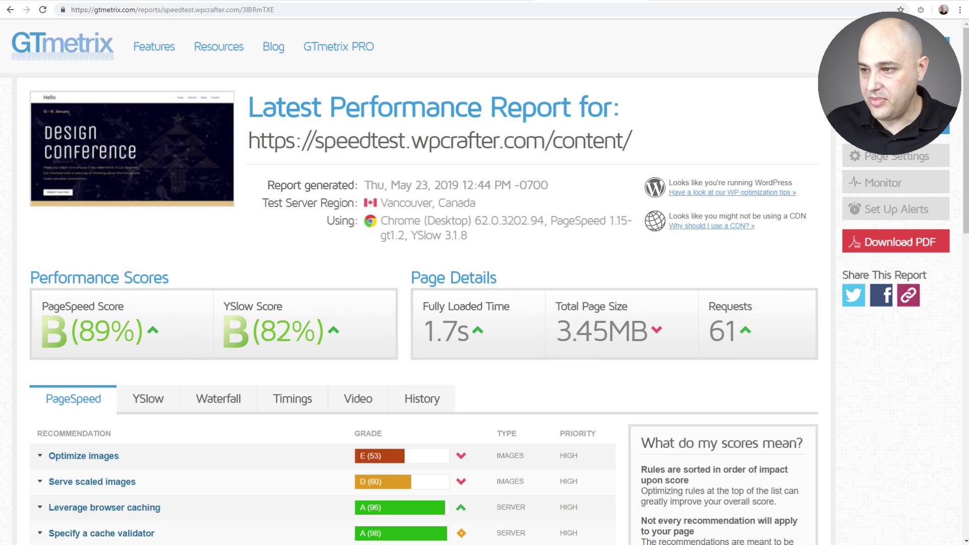
key("alt+Tab")
left_click(204, 394)
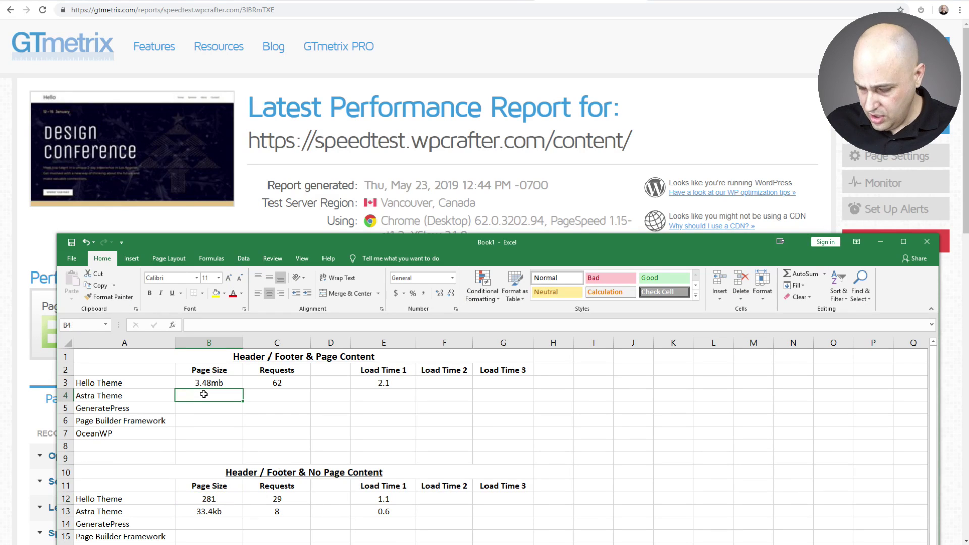
type("3.45")
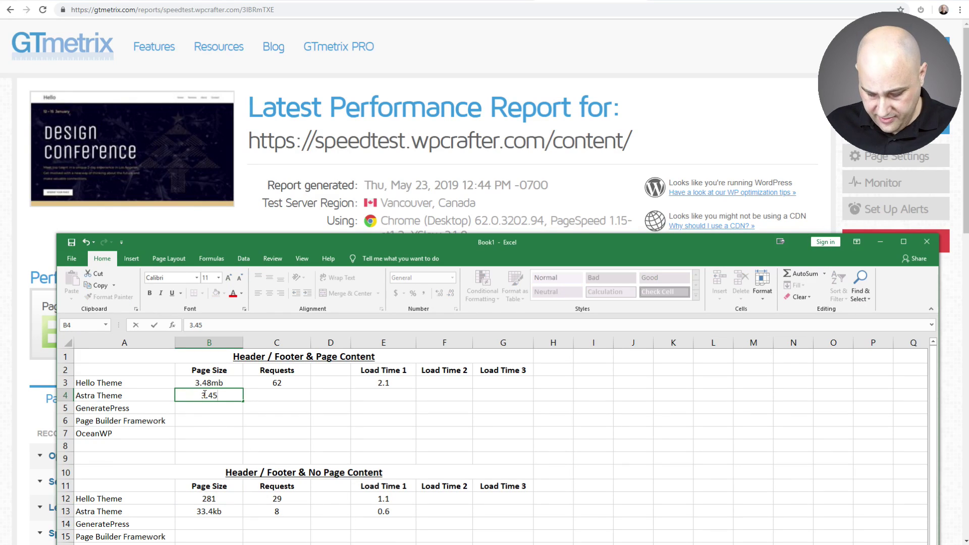
type("mb")
left_click(285, 395)
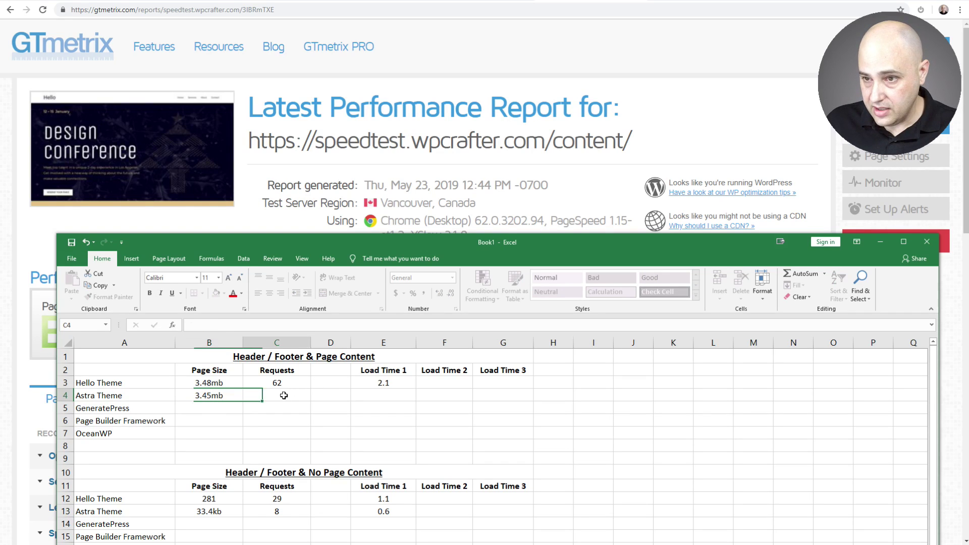
type("61")
Check the fully loaded time in the content report and enter 1.7 as Astra Theme's Load Time 1 in E4.
left_click(524, 179)
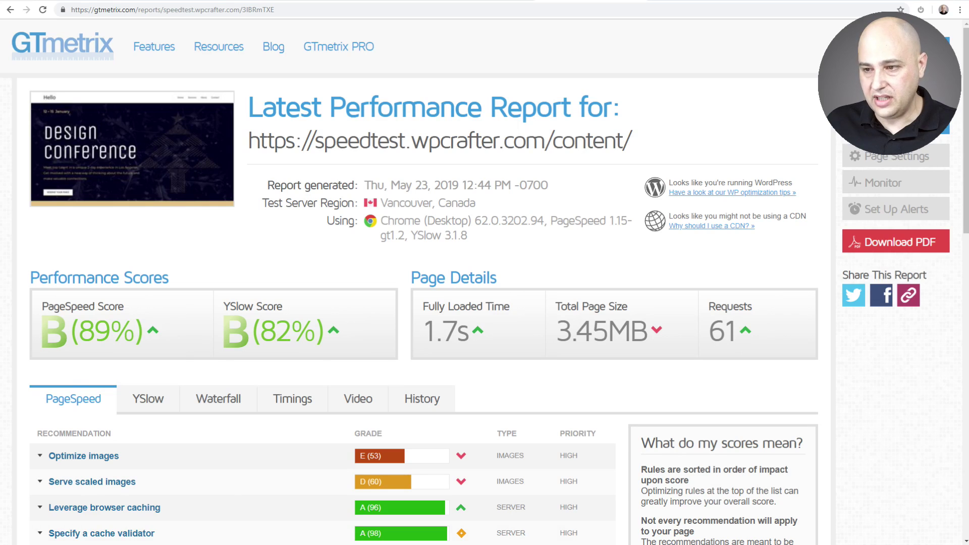
key("alt+Tab")
left_click(377, 397)
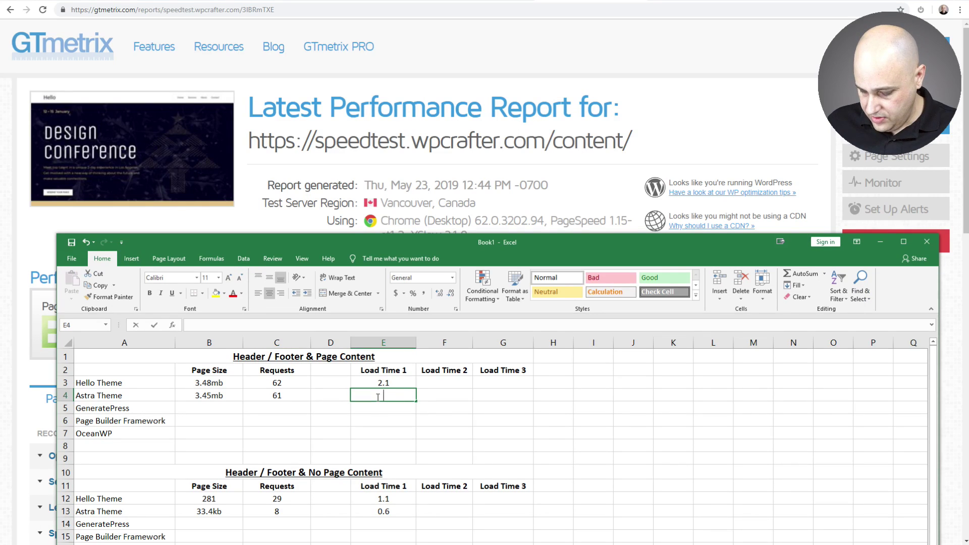
type("10")
key("BackSpace")
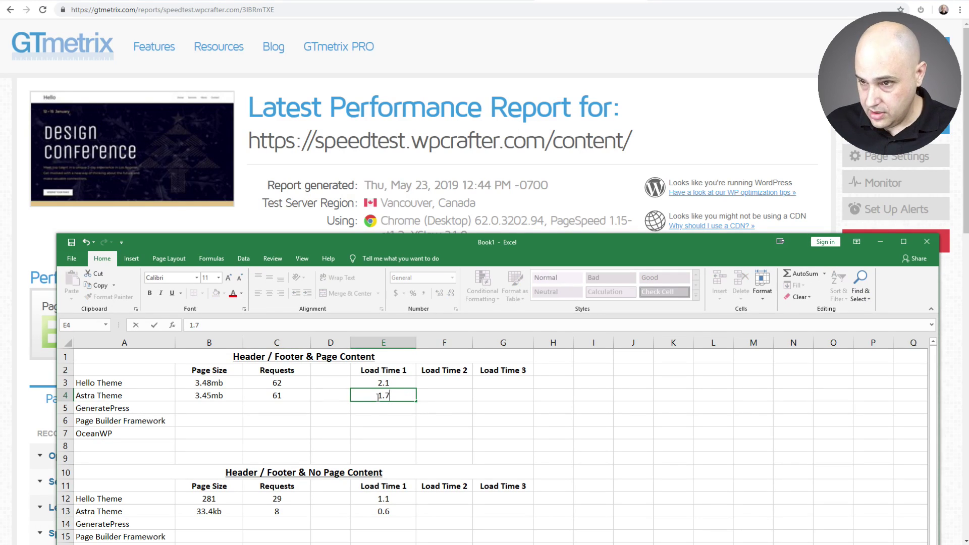
key("Return")
Compare the Astra Theme and Hello Theme results in both tables, and check which theme is listed after Astra.
left_click(232, 396)
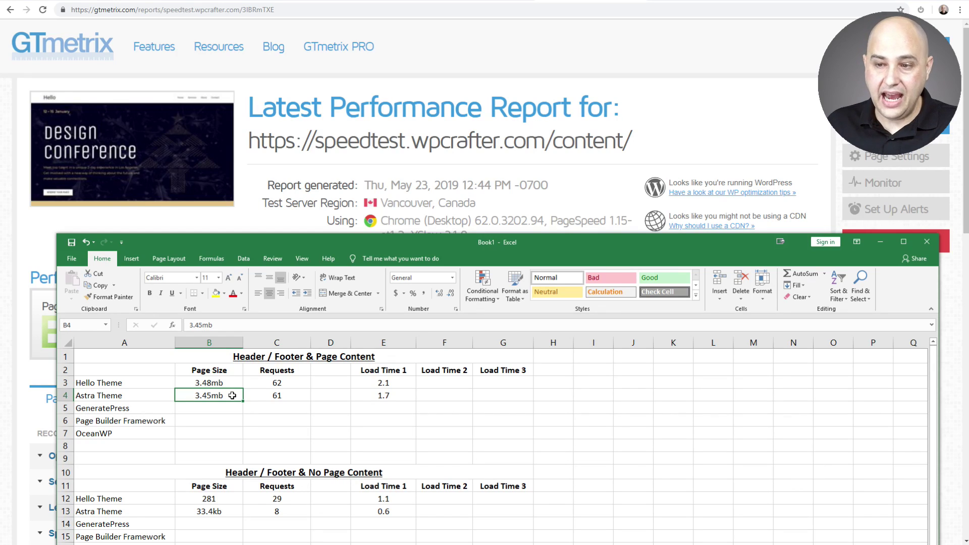
left_click(257, 394)
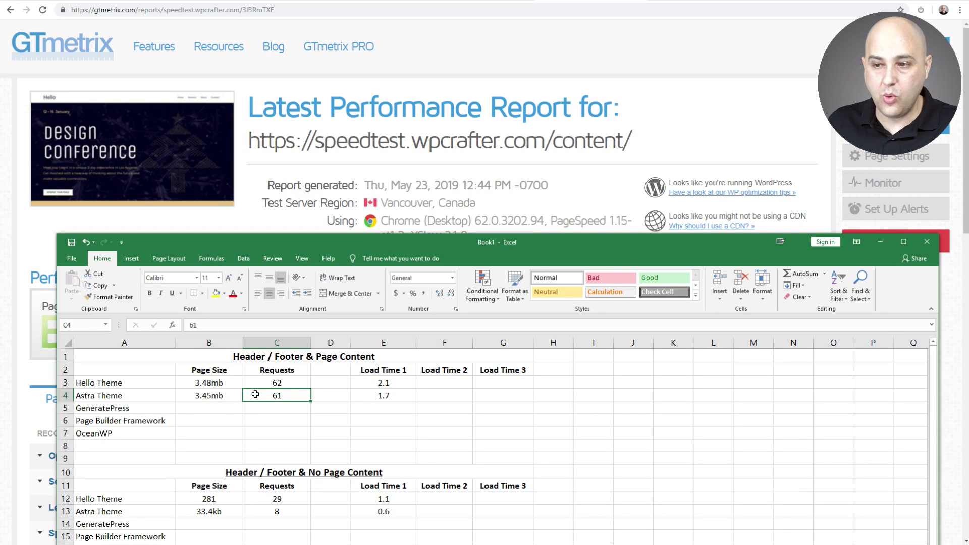
left_click(256, 385)
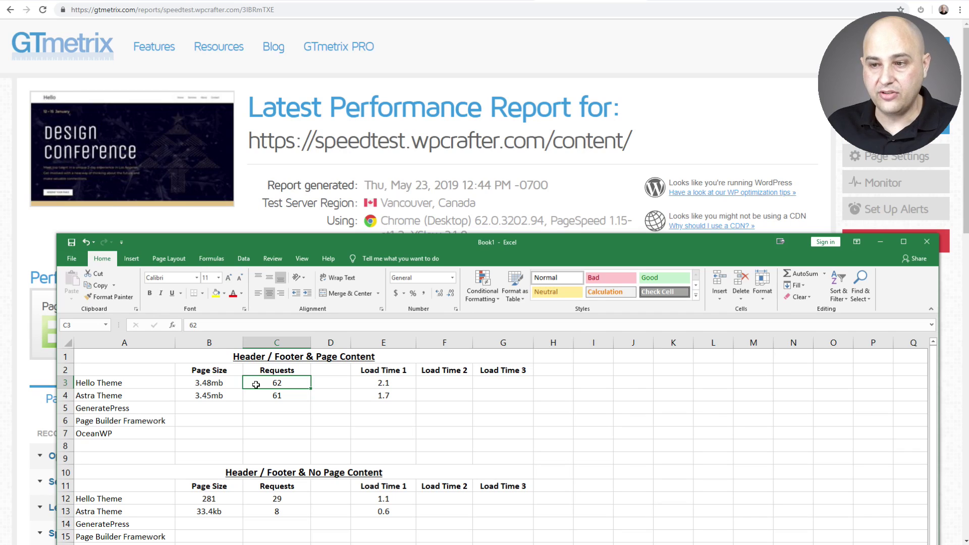
left_click(259, 514)
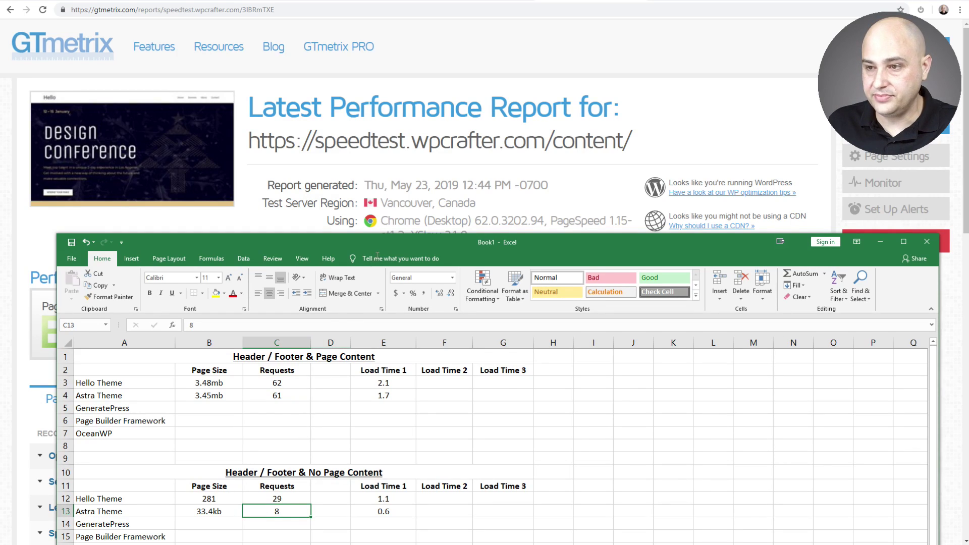
left_click(516, 188)
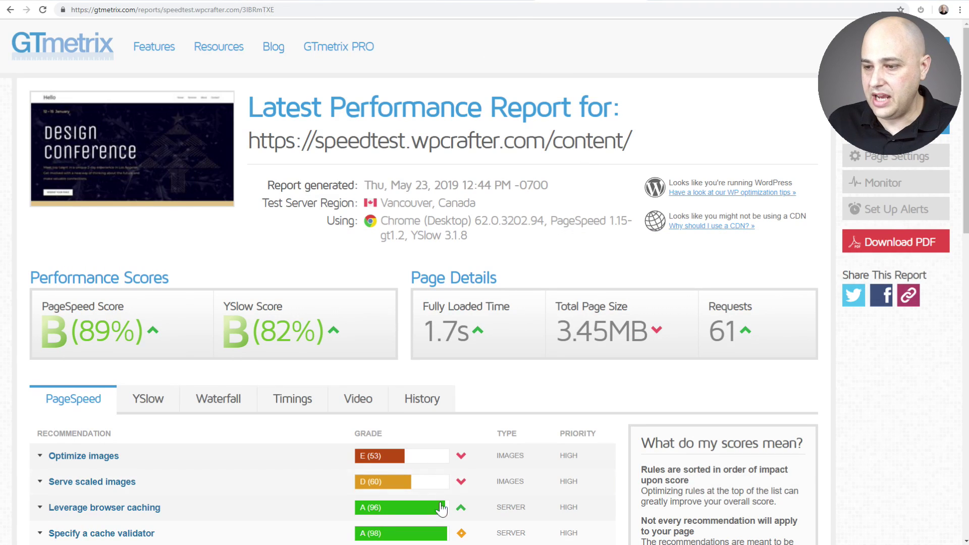
key("alt+Tab")
left_click(118, 408)
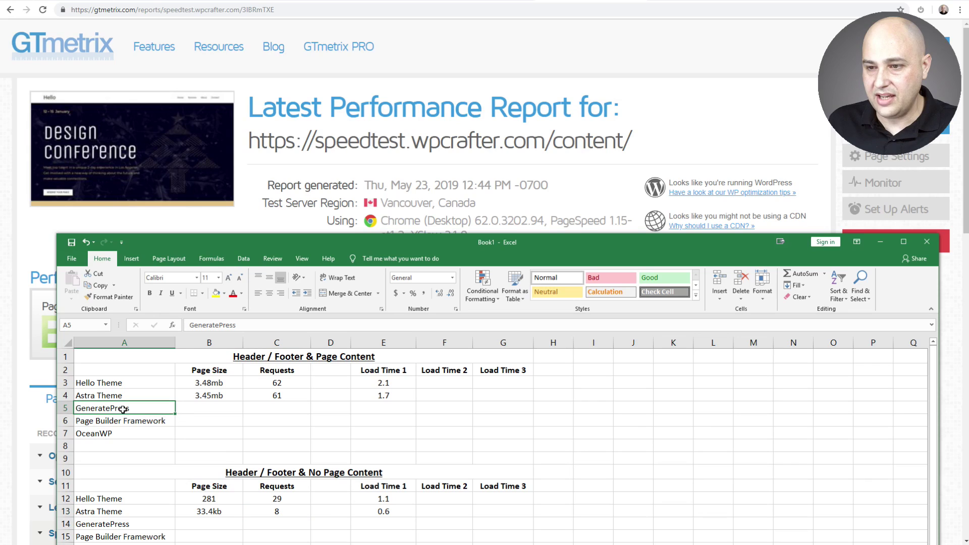
In the WordPress admin in the browser, activate the GeneratePress theme and deactivate the Astra Starter Sites plugin.
left_click(346, 72)
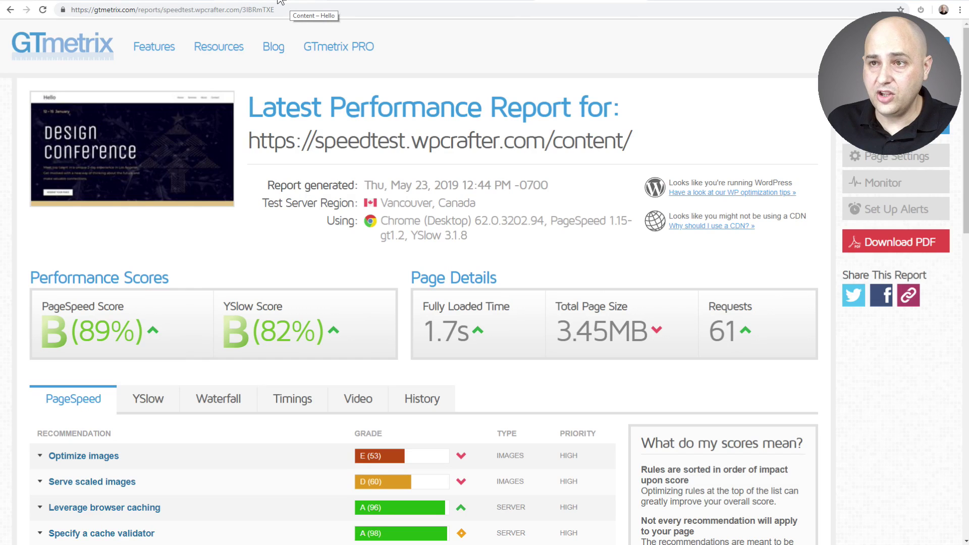
left_click(176, 3)
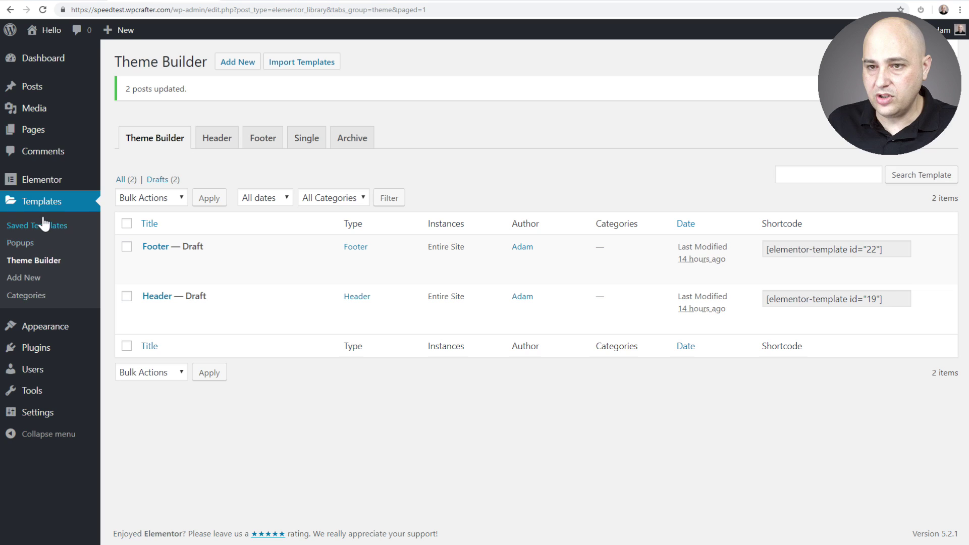
mouse_move(31, 333)
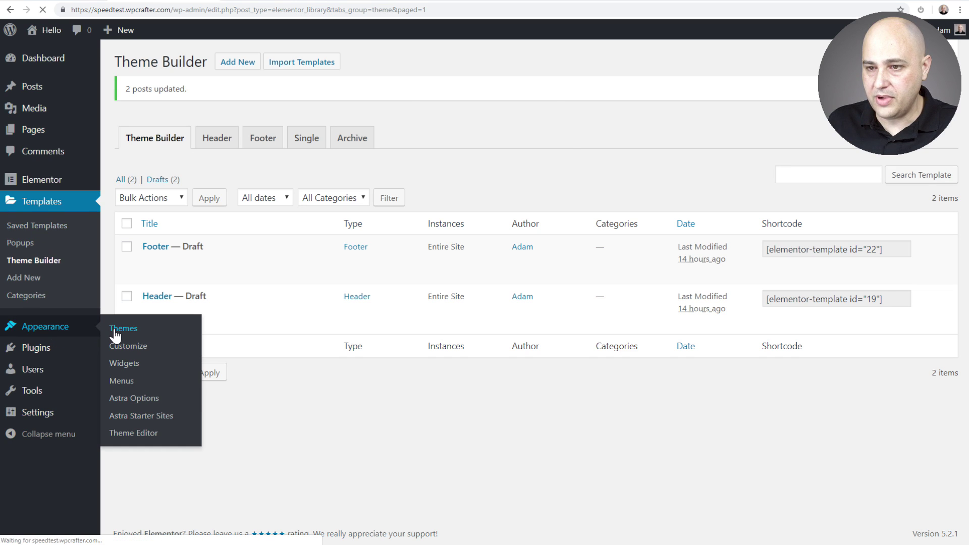
left_click(113, 333)
key("alt+Tab")
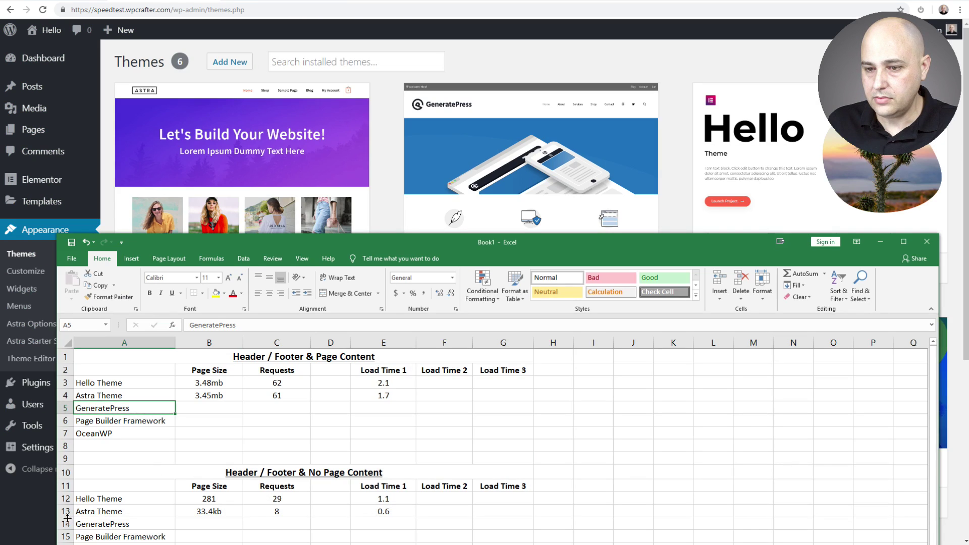
left_click(37, 513)
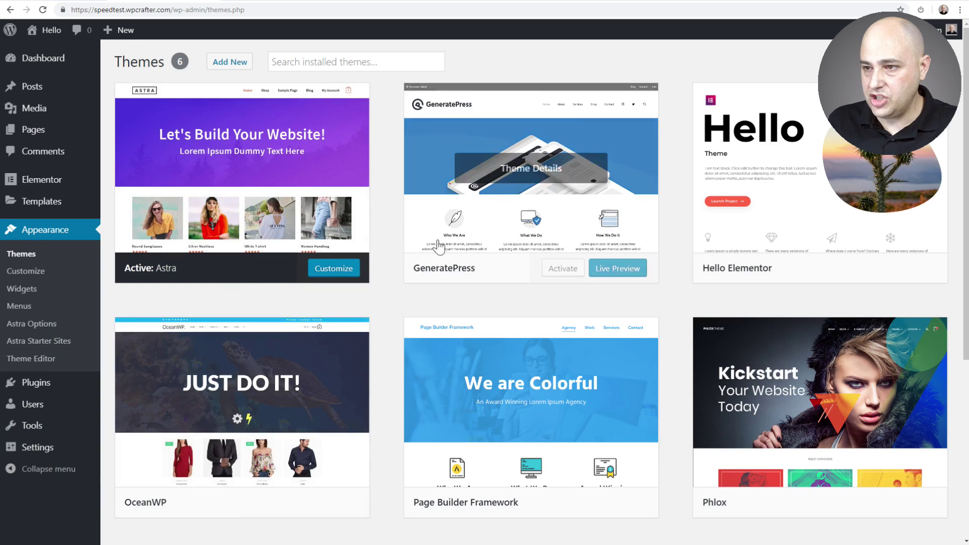
left_click(561, 268)
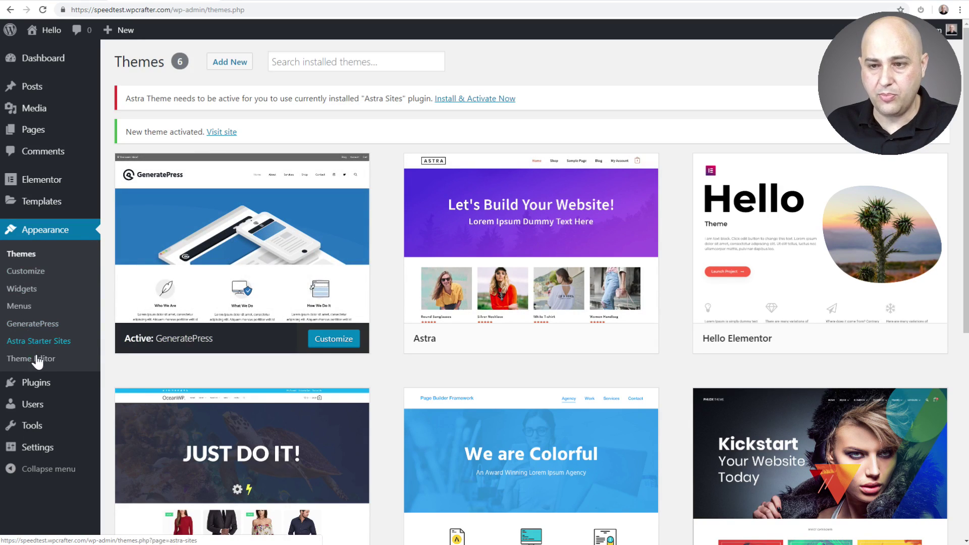
left_click(41, 384)
left_click(162, 206)
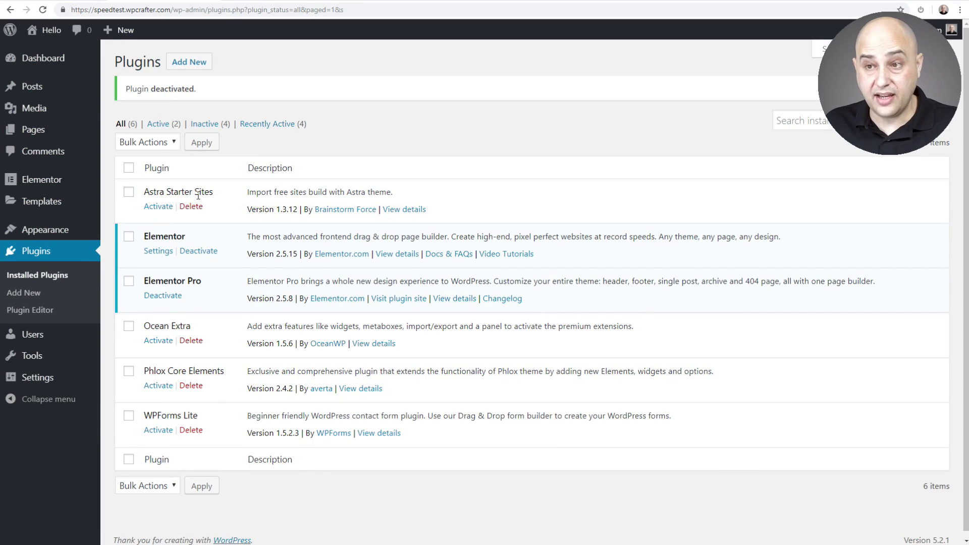
Reload the site's content and no-content pages so they load with the GeneratePress theme.
left_click(284, 1)
left_click(284, 11)
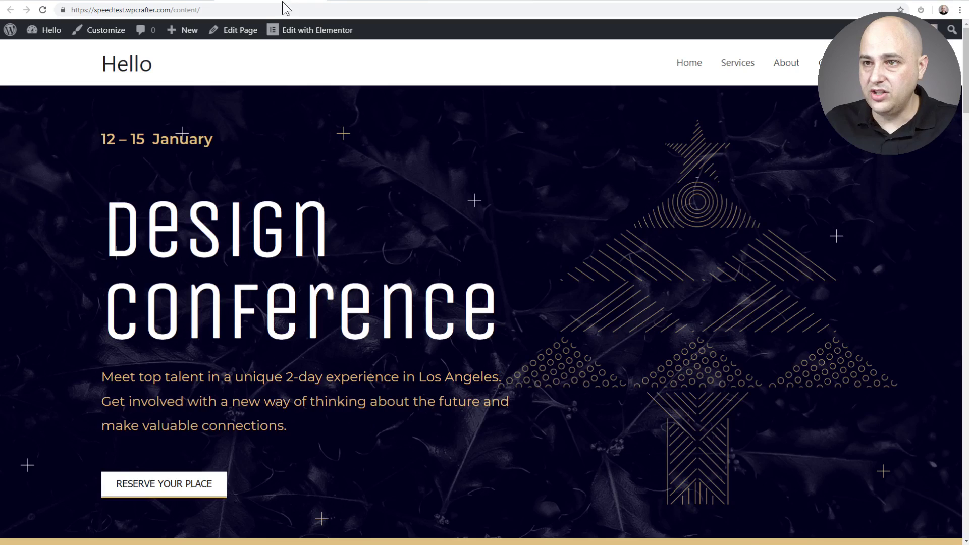
key("Return")
left_click(362, 2)
left_click(359, 8)
key("Return")
Examine the content page under GeneratePress from its header down to its footer and back up.
left_click(265, 1)
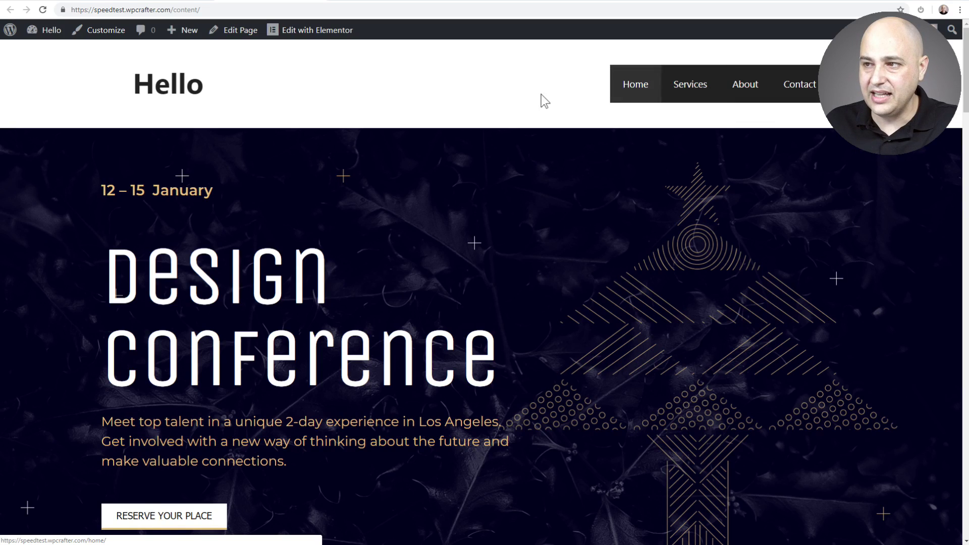
scroll(384, 143, "down", 1)
scroll(384, 147, "down", 20)
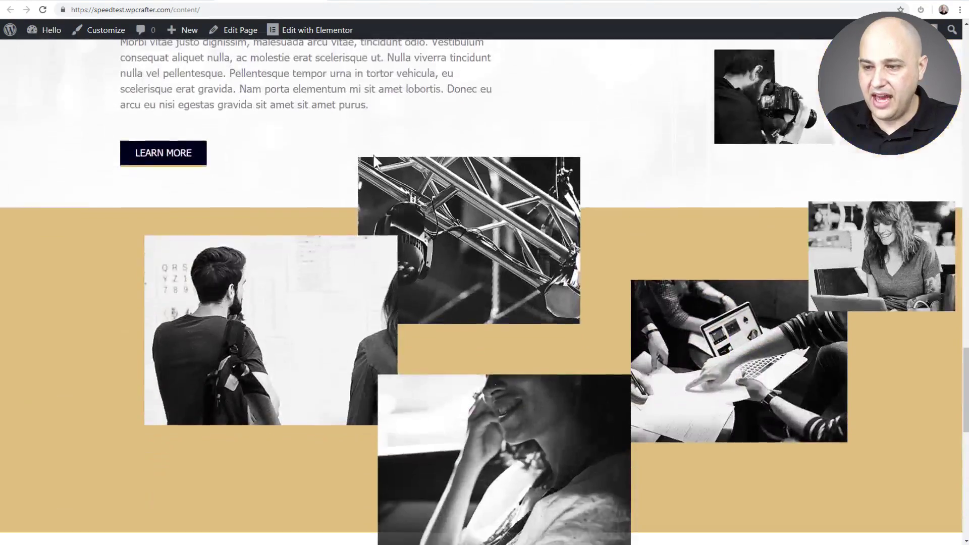
scroll(358, 200, "down", 1)
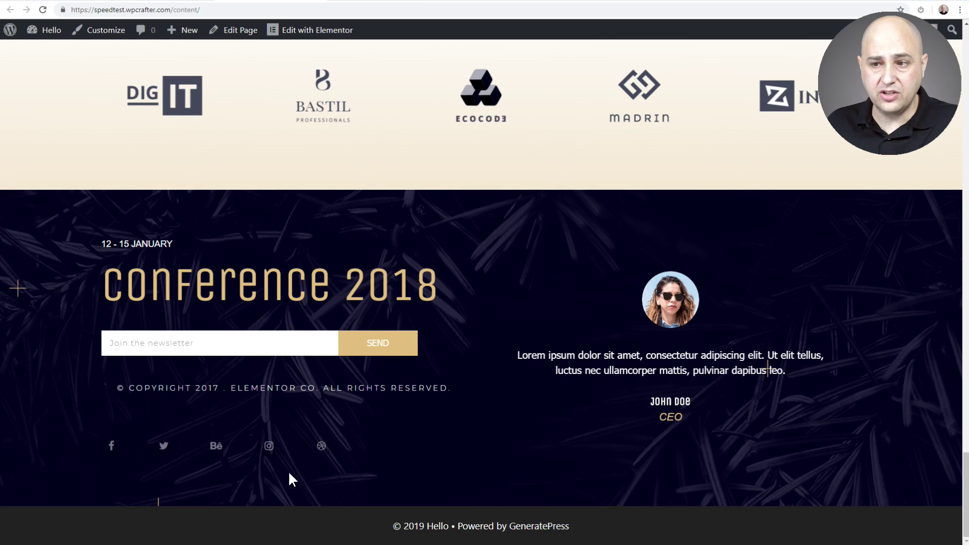
scroll(290, 474, "up", 20)
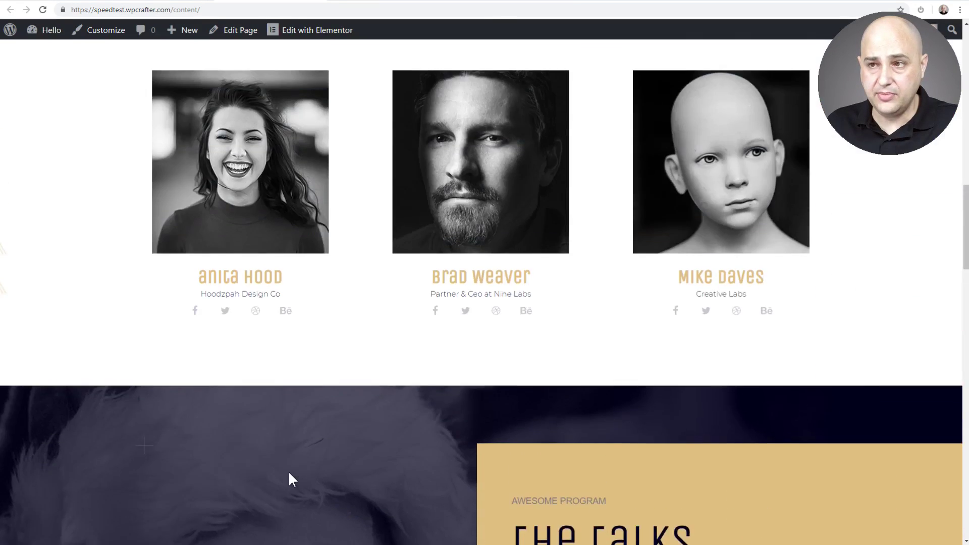
scroll(288, 475, "up", 15)
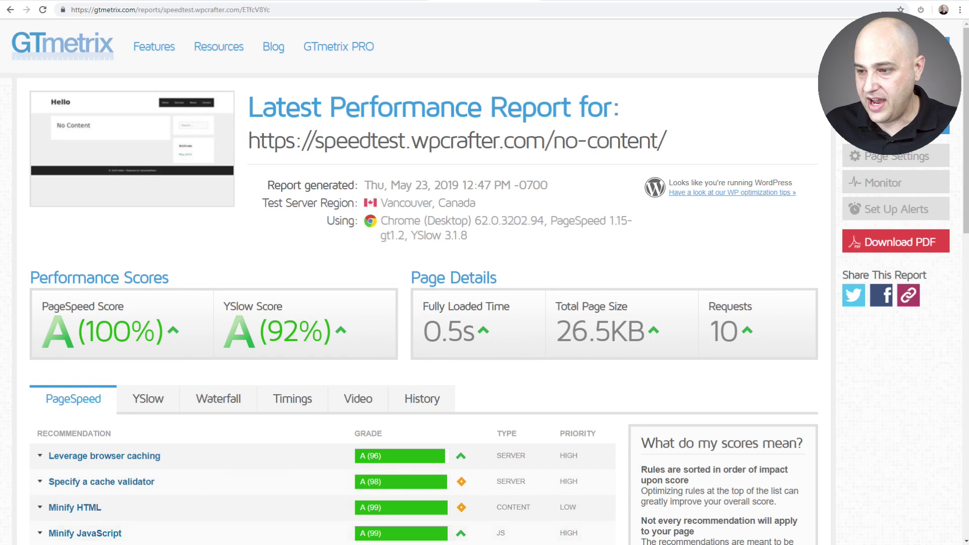
In Excel's no-page-content table, record GeneratePress with a page size of 26.5kb and 10 requests.
left_click(535, 544)
left_click(206, 524)
type("2")
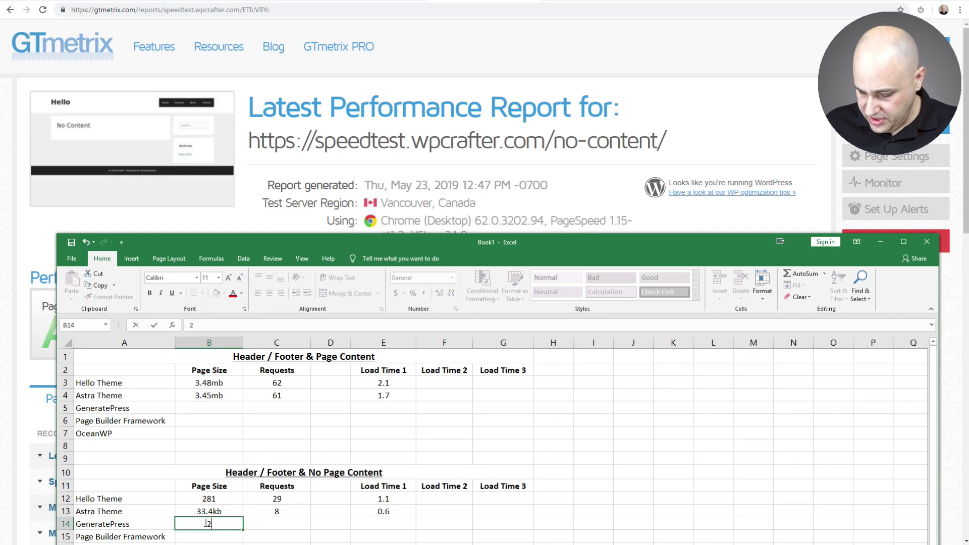
type("6.5")
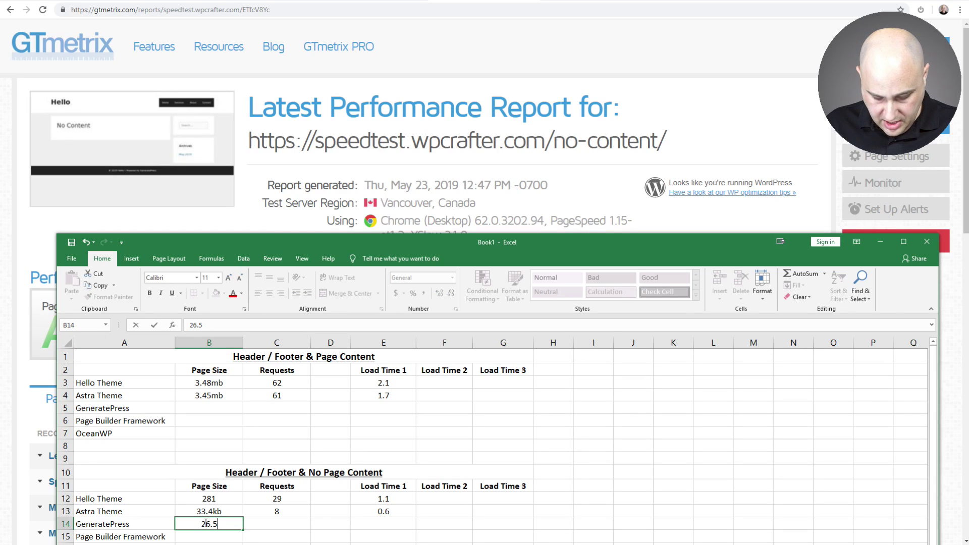
type("kb")
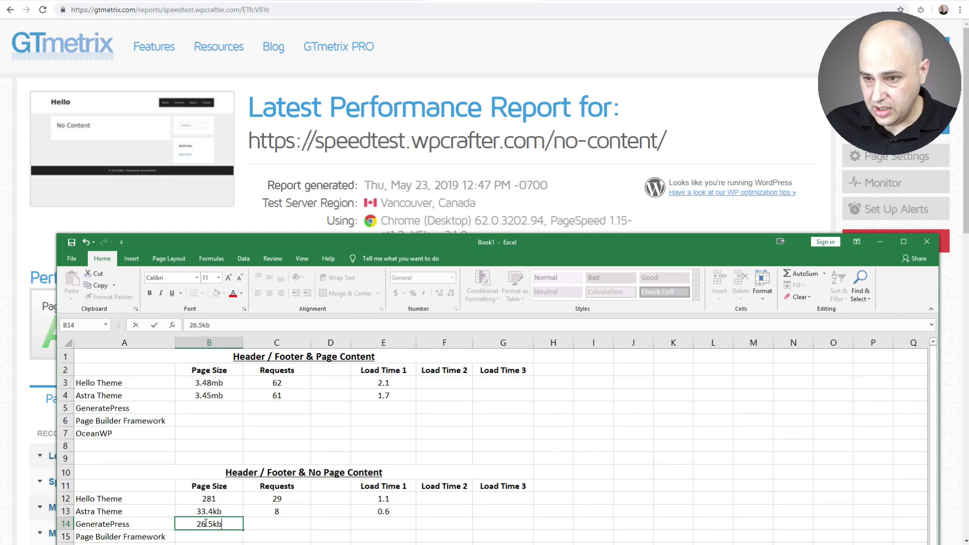
left_click(262, 525)
type("10")
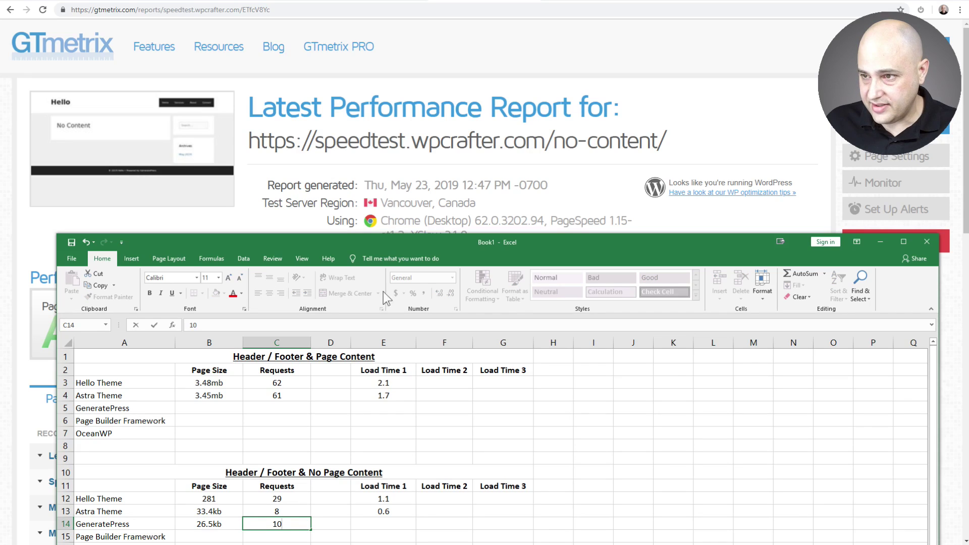
Check the no-content report's fully loaded time in GTmetrix and enter 0.5 as GeneratePress's Load Time 1 in Excel's no-page-content table.
left_click(473, 175)
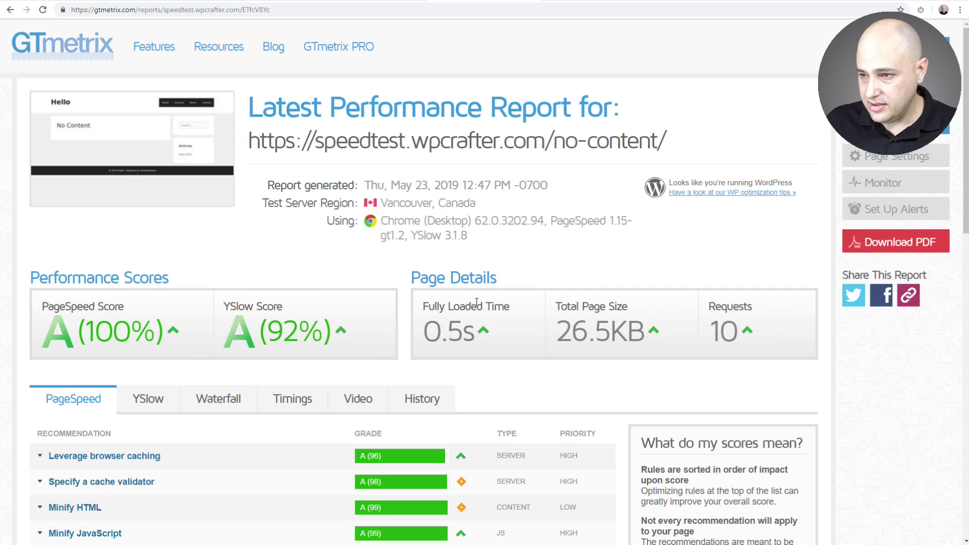
key("alt+Tab")
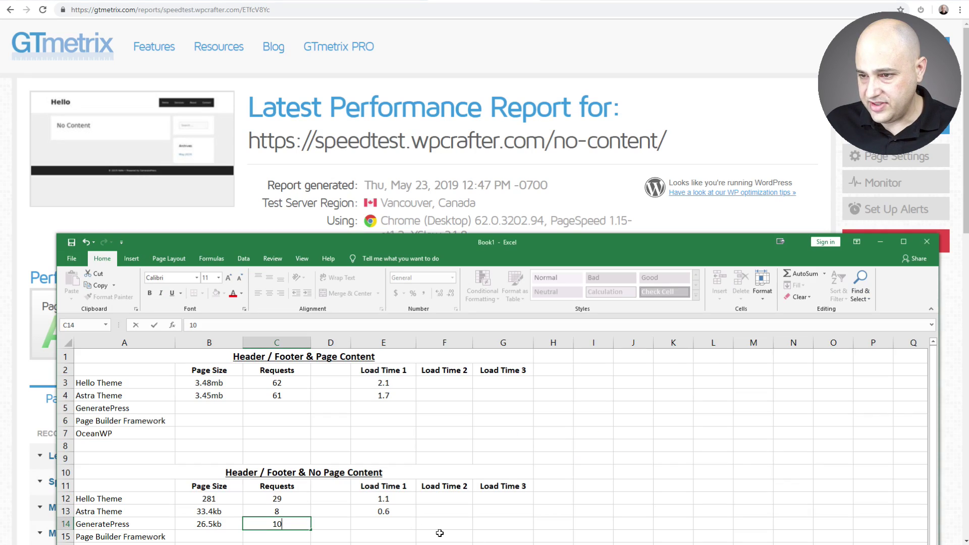
left_click(366, 522)
type("0.5")
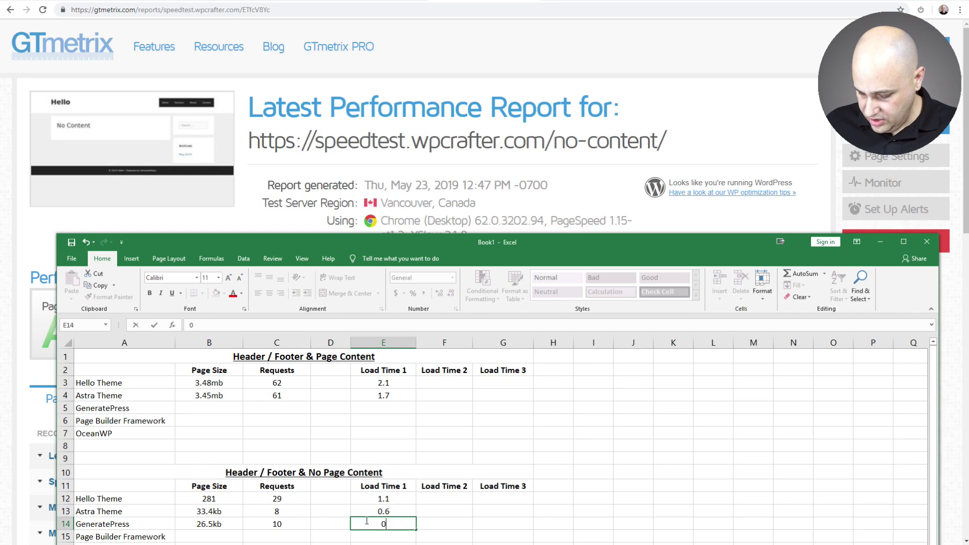
left_click(321, 526)
left_click(230, 527)
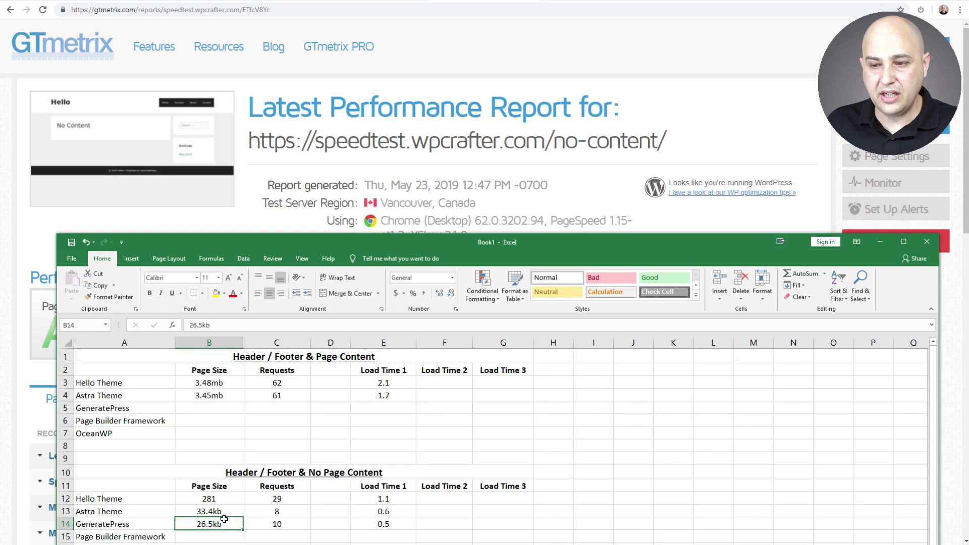
left_click(256, 526)
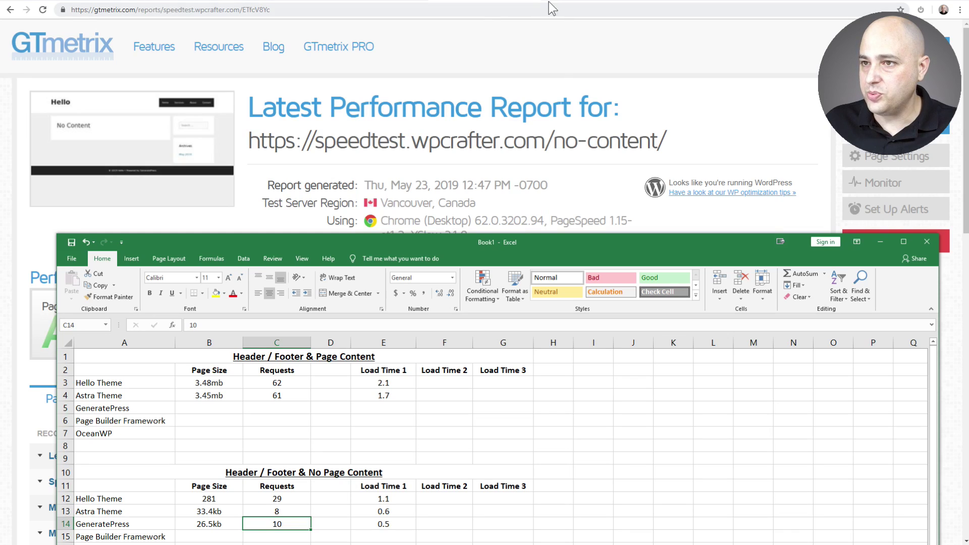
Open the GTmetrix report for the content page and record GeneratePress's 3.41mb page size and 61 requests in Excel's page-content table.
left_click(573, 5)
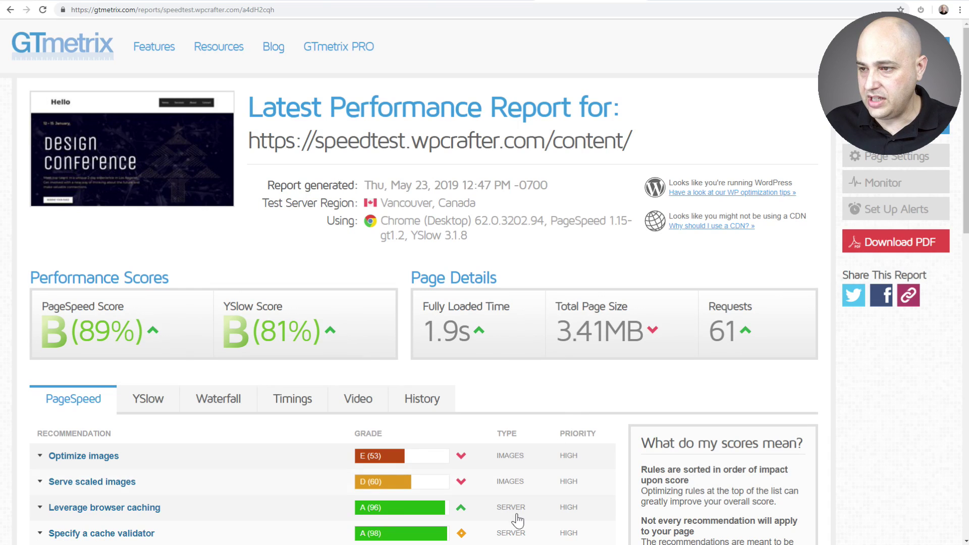
key("alt+Tab")
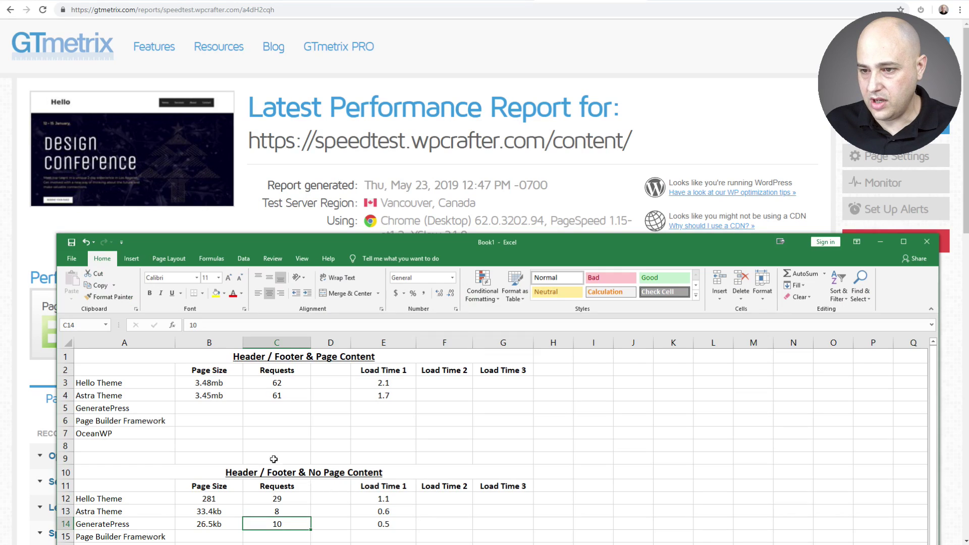
left_click(227, 408)
type("3.")
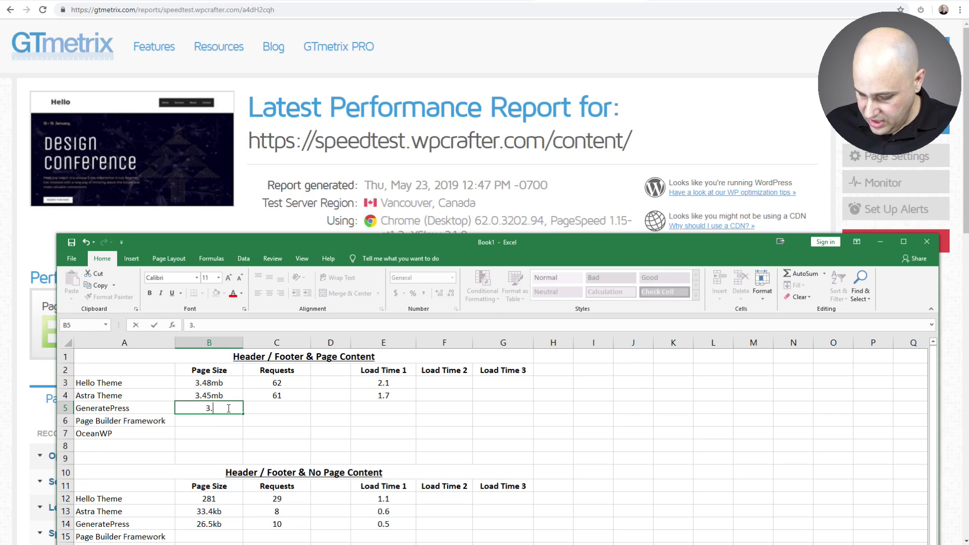
type("41mb")
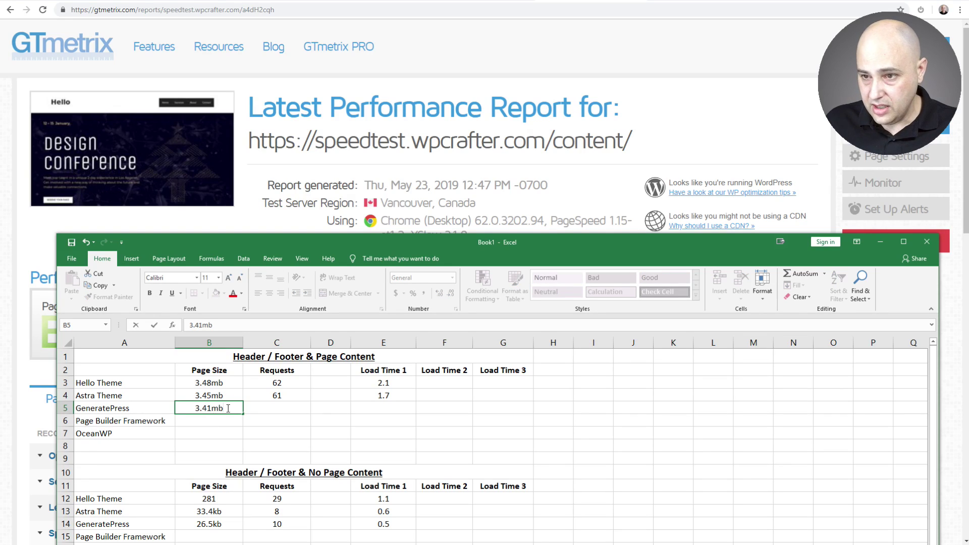
left_click(265, 407)
type("61")
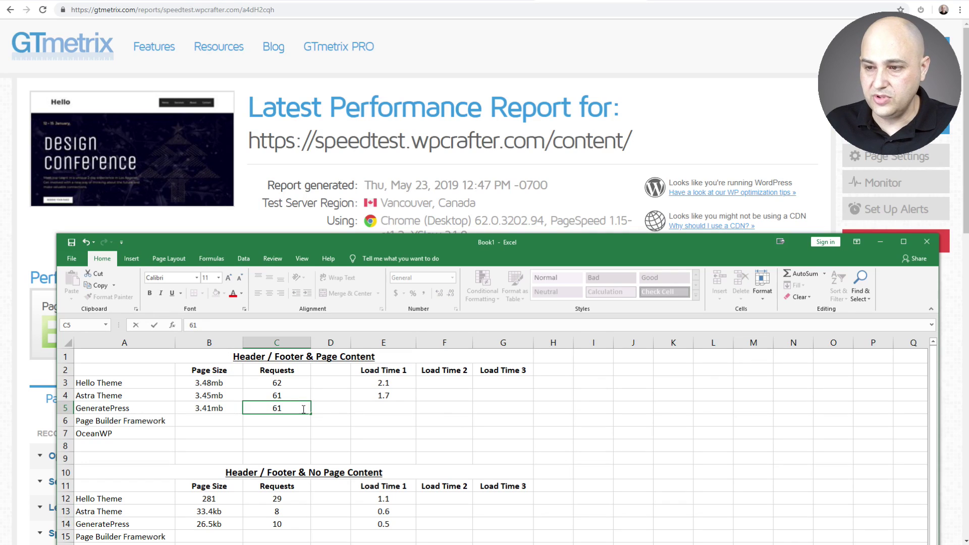
Recheck the content page's fully loaded time in GTmetrix and enter 1.9 as GeneratePress's Load Time 1 in Excel's page-content table.
left_click(354, 409)
left_click(386, 196)
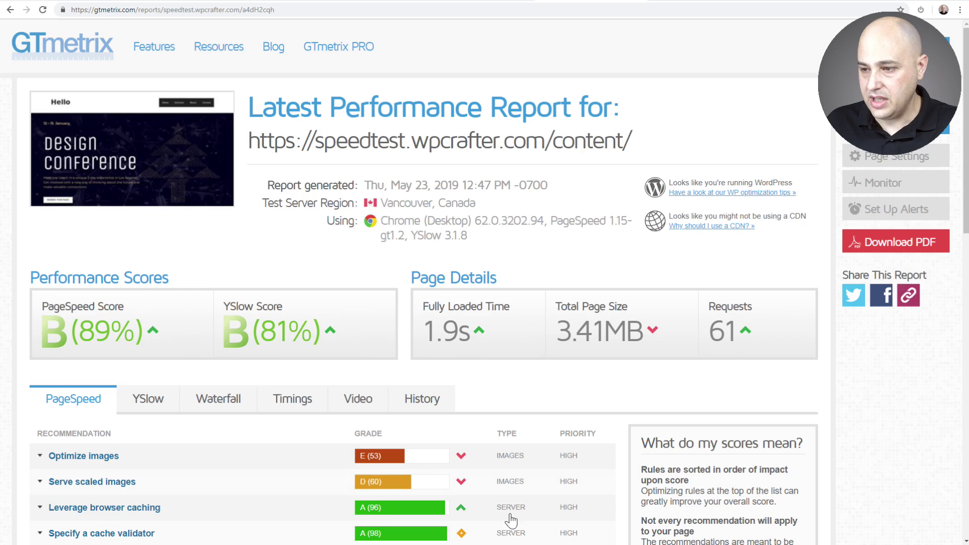
left_click(45, 544)
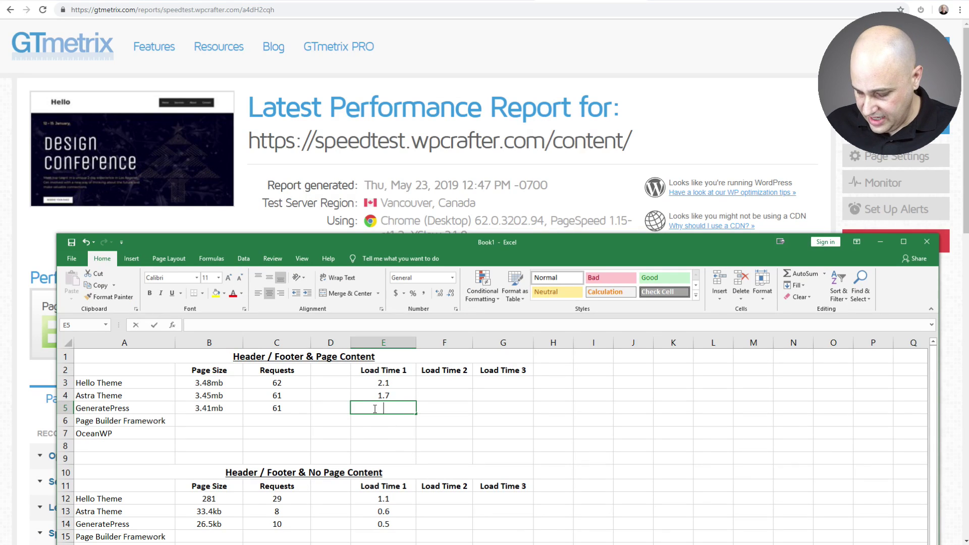
type("1.9")
key("Return")
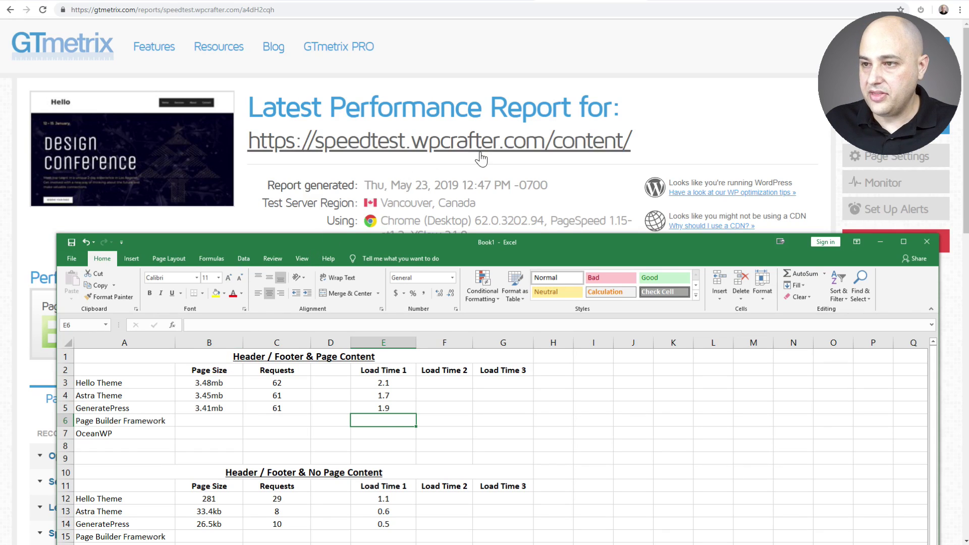
Return to the WordPress admin in the browser and activate the OceanWP theme.
left_click(497, 167)
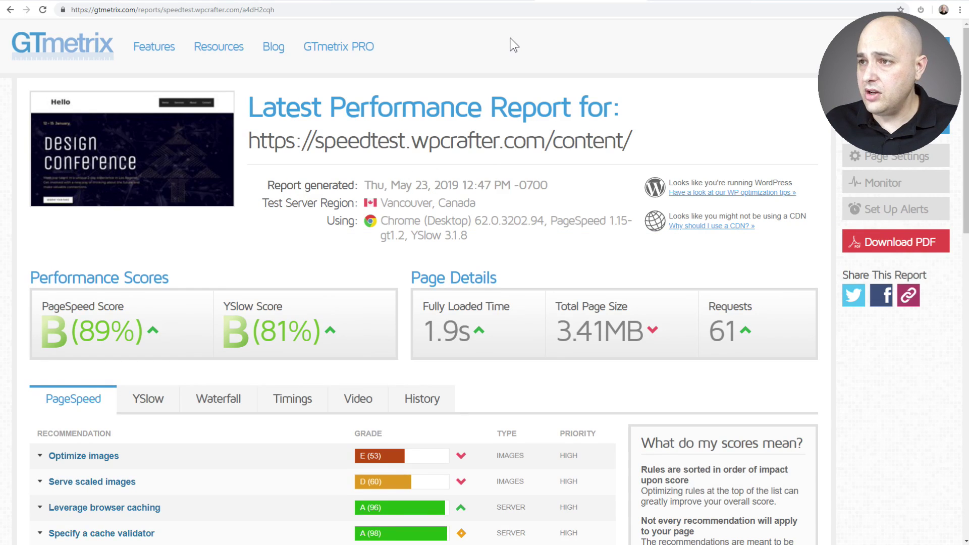
left_click(479, 1)
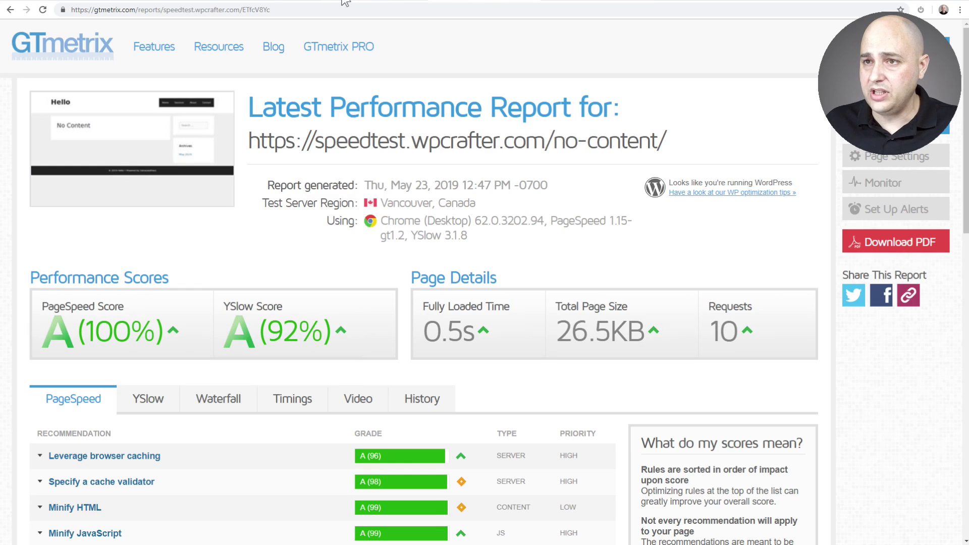
left_click(275, 2)
left_click(176, 1)
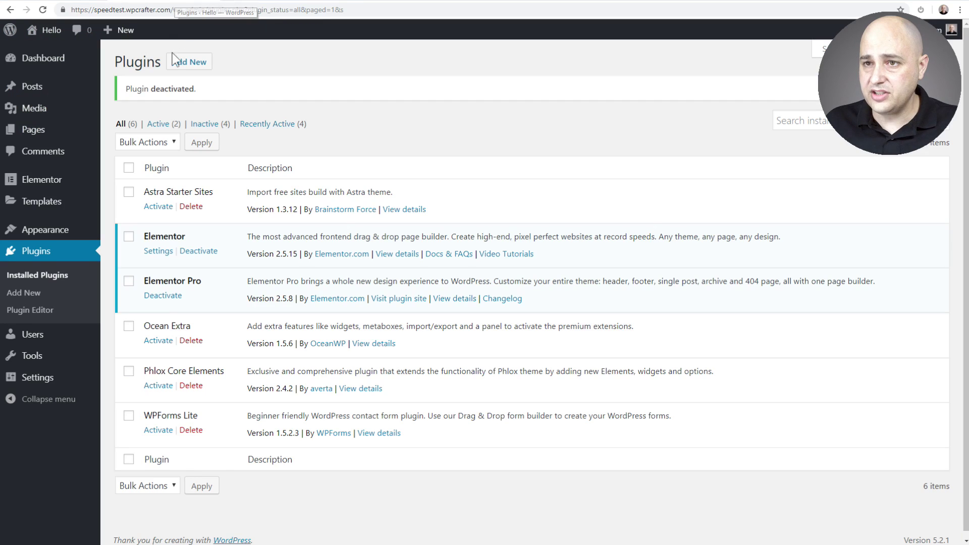
mouse_move(35, 237)
left_click(36, 237)
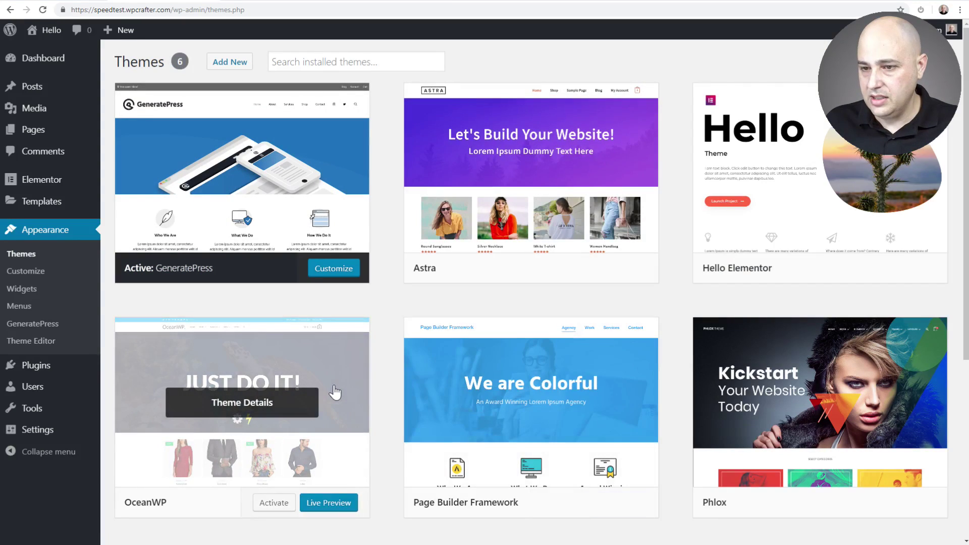
scroll(285, 340, "down", 1)
left_click(273, 452)
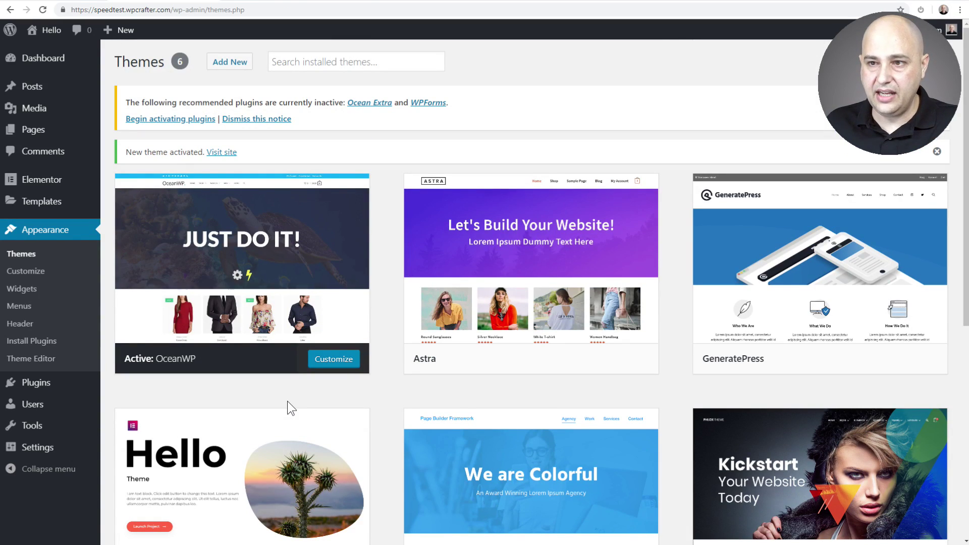
Activate the recommended Ocean Extra plugin for OceanWP and skip its setup wizard.
left_click(195, 121)
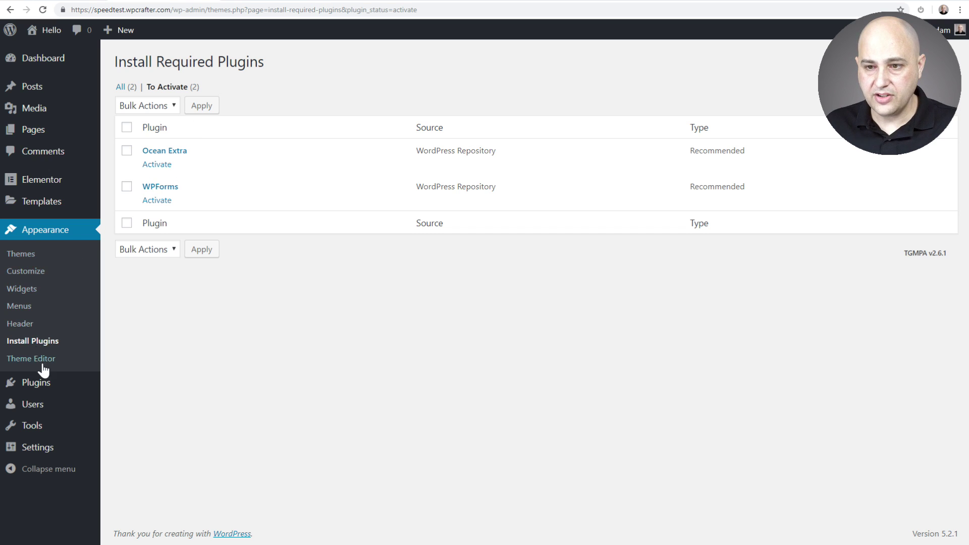
left_click(40, 385)
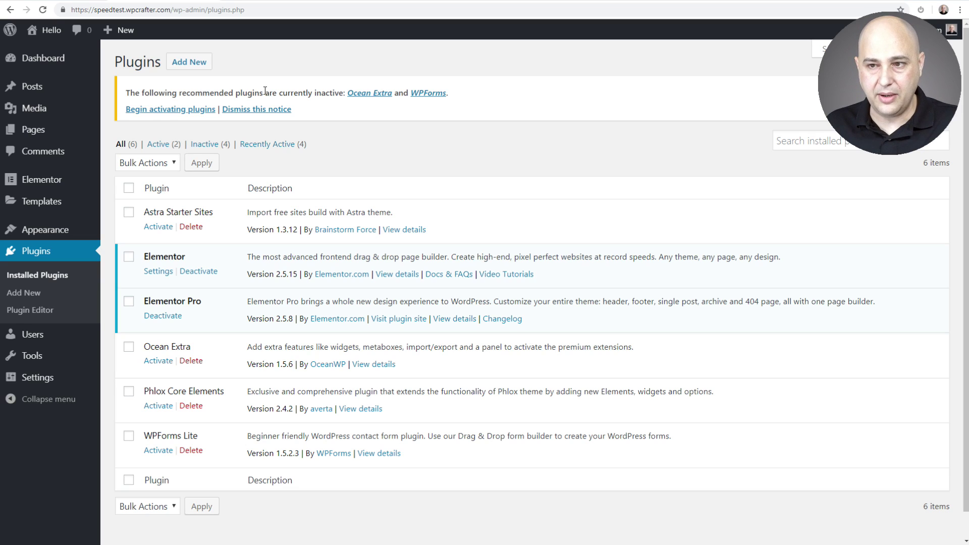
left_click(154, 361)
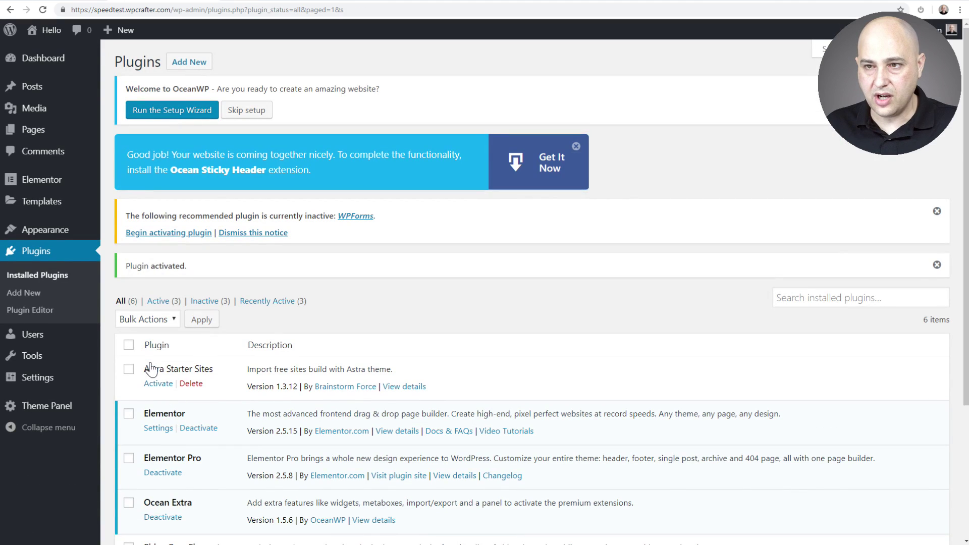
left_click(236, 112)
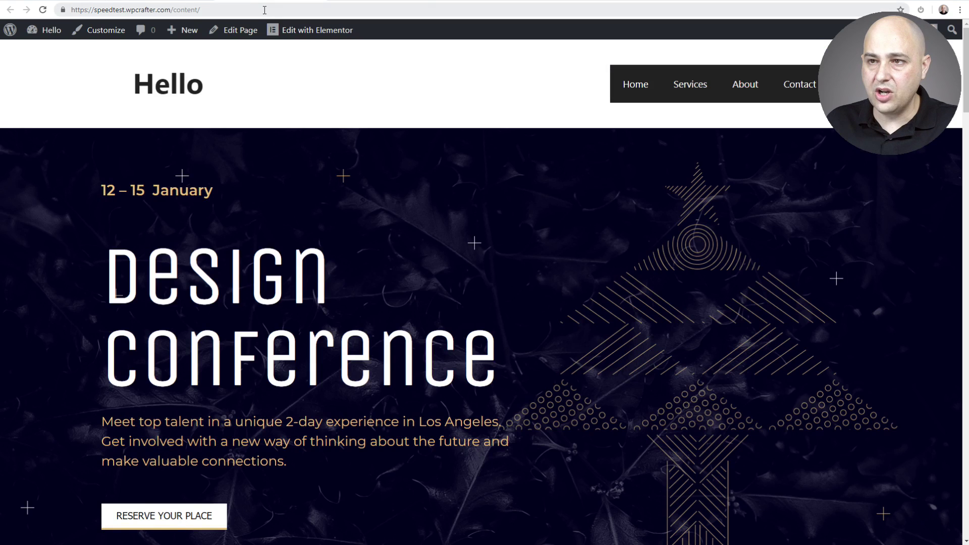
Reload the content page under OceanWP, examine it from header to footer, and inspect the title area of the no-content page.
left_click(265, 10)
key("Return")
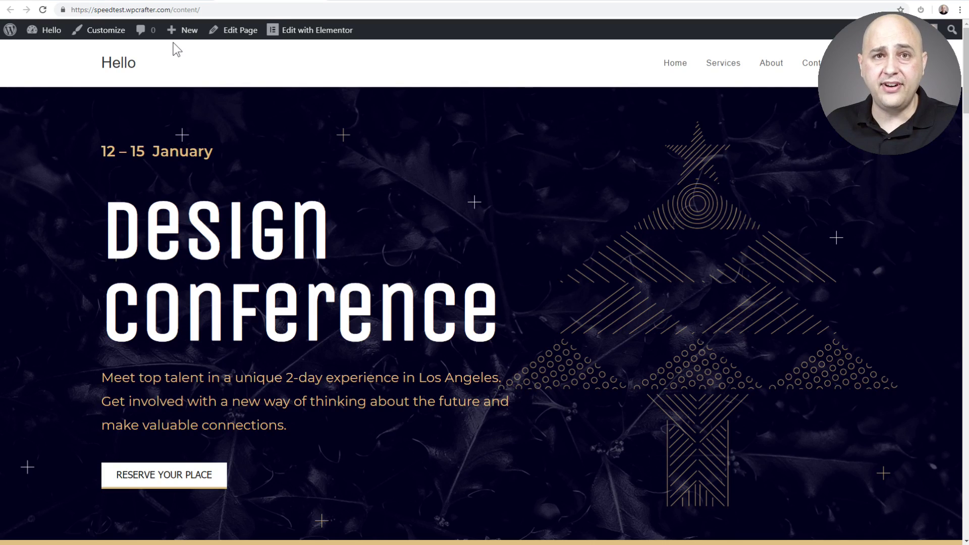
mouse_move(175, 39)
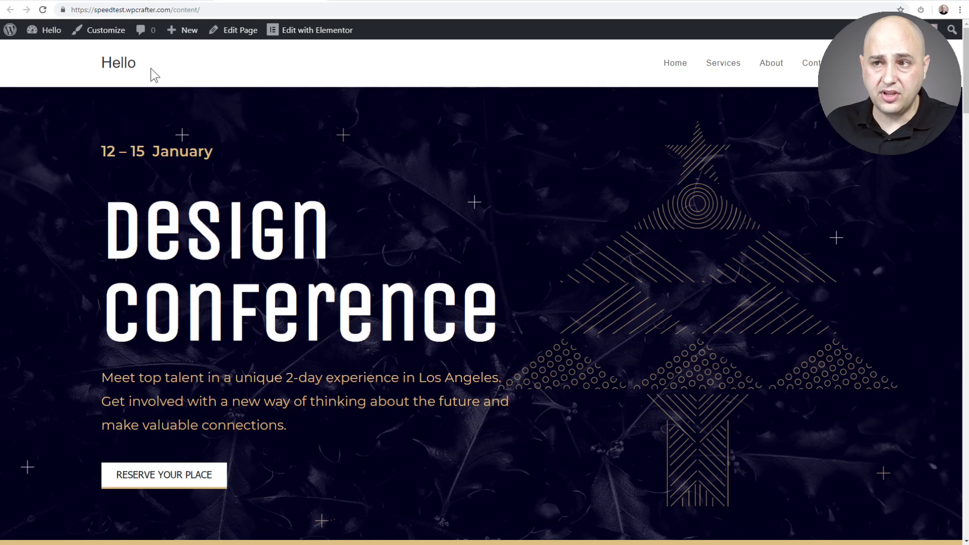
scroll(194, 92, "down", 20)
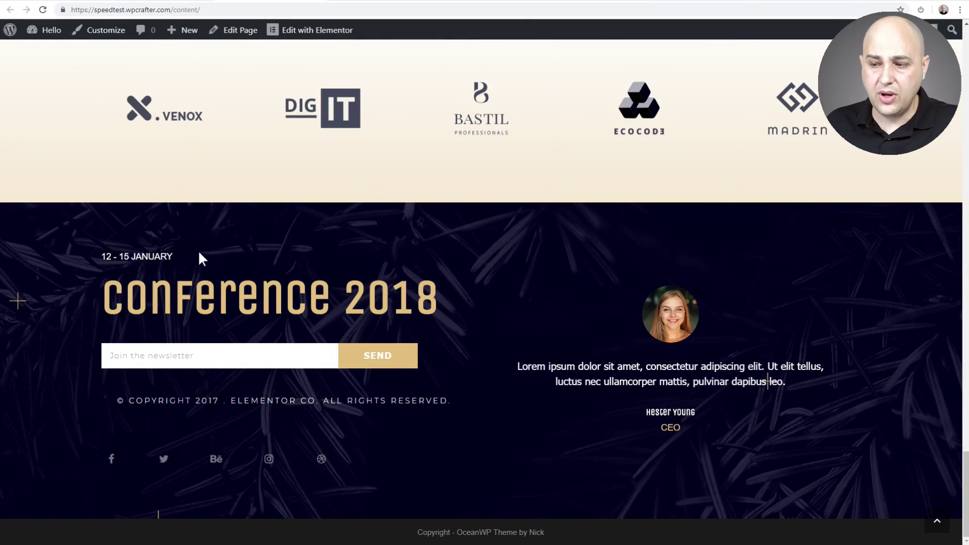
scroll(376, 472, "up", 20)
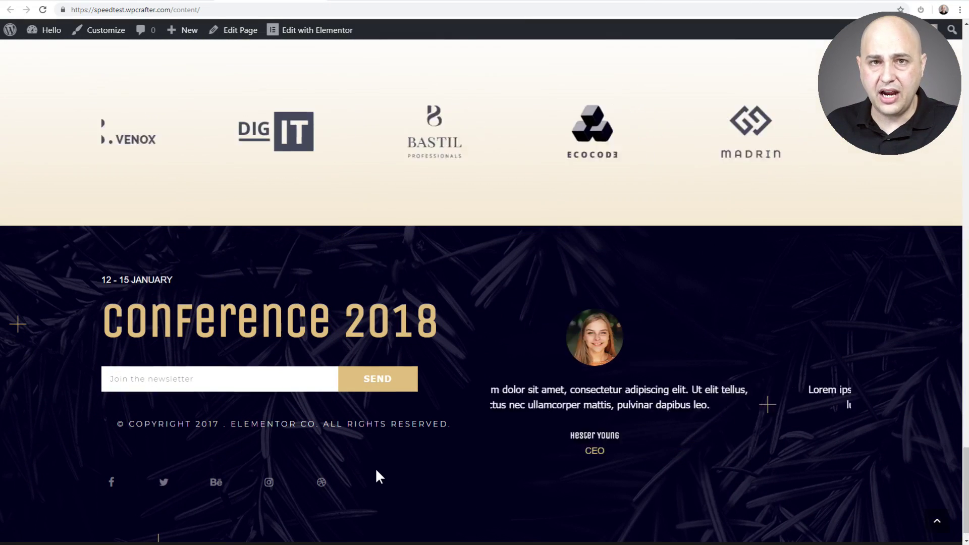
scroll(313, 382, "up", 3)
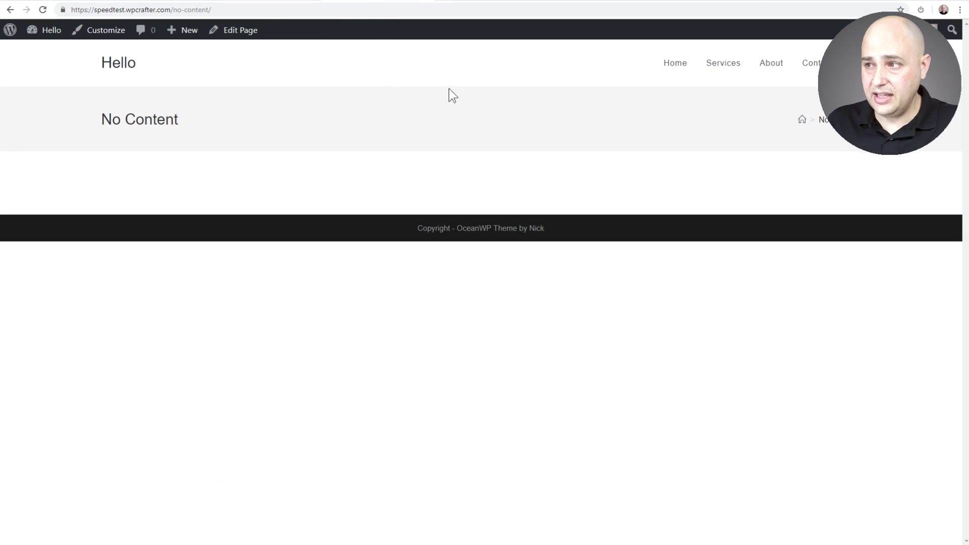
left_click_drag(101, 119, 309, 134)
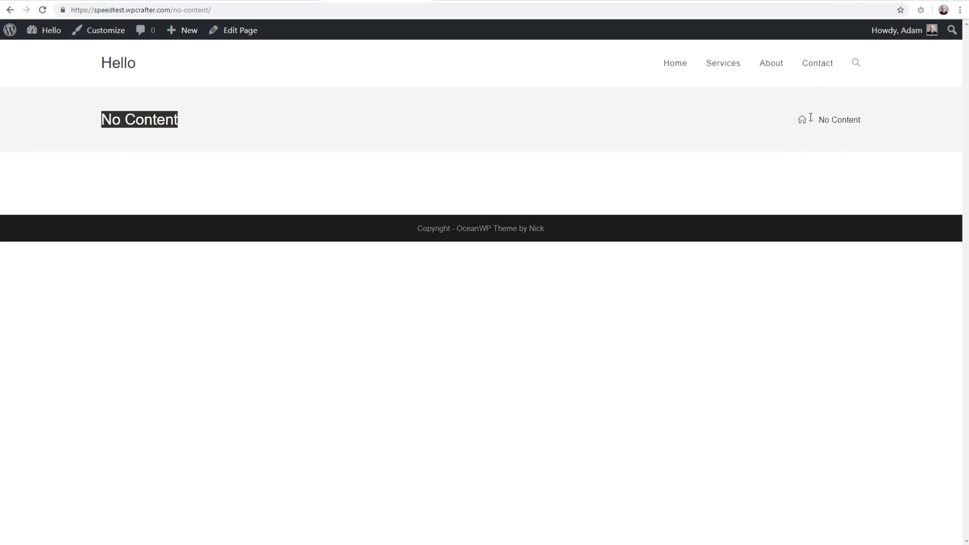
left_click(382, 106)
Retest both the no-content page and the content page in GTmetrix with OceanWP active.
left_click(504, 2)
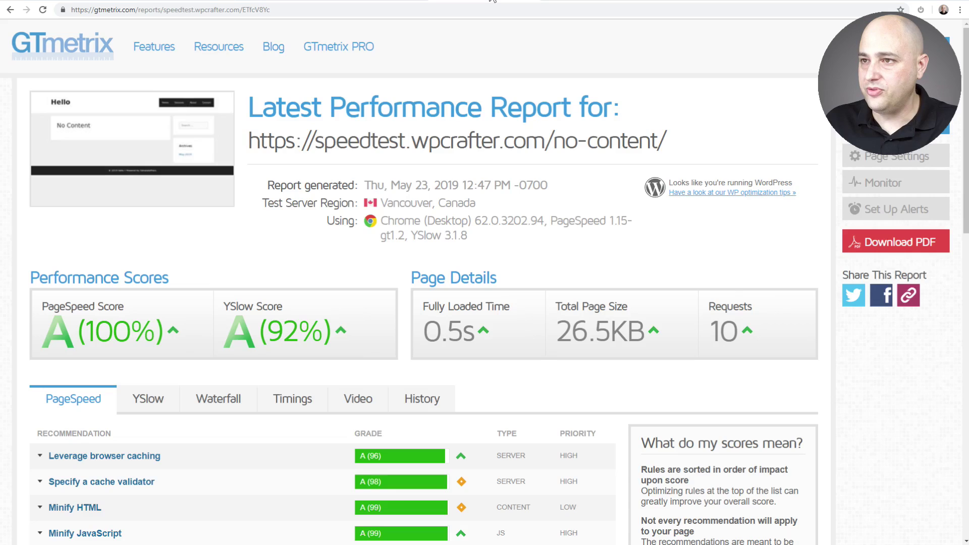
left_click(896, 96)
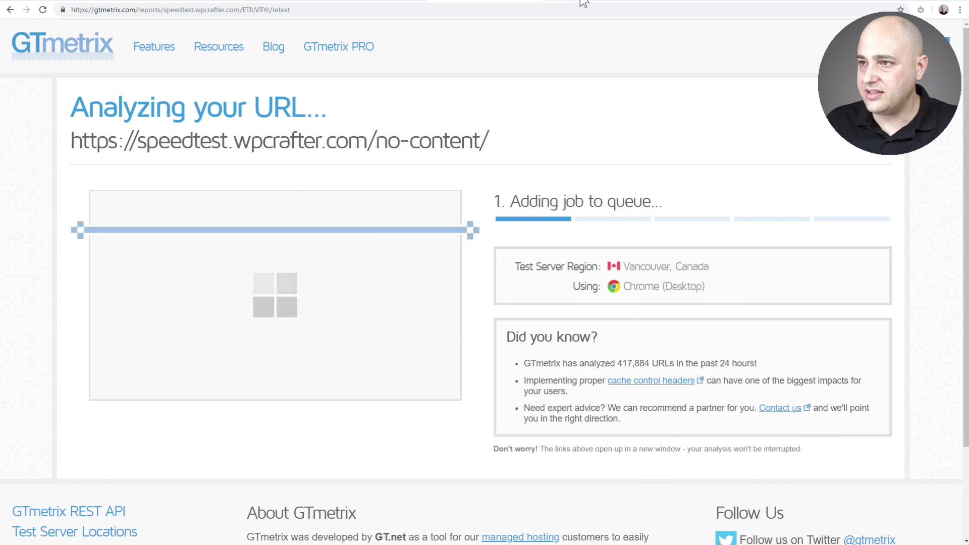
left_click(584, 3)
left_click(896, 96)
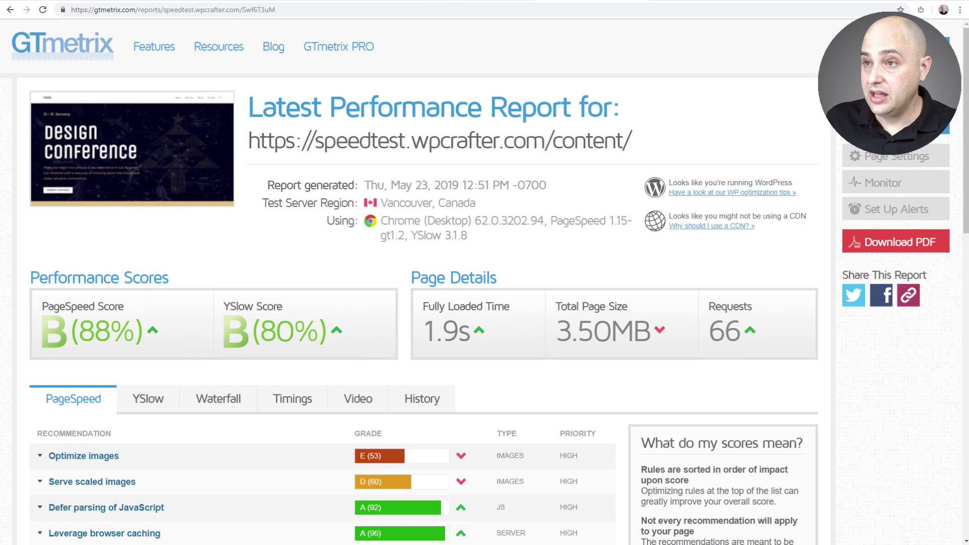
From the no-content GTmetrix report, enter 166kb page size and 19 requests in Excel's no-content table, on the Page Builder Framework row.
left_click(480, 1)
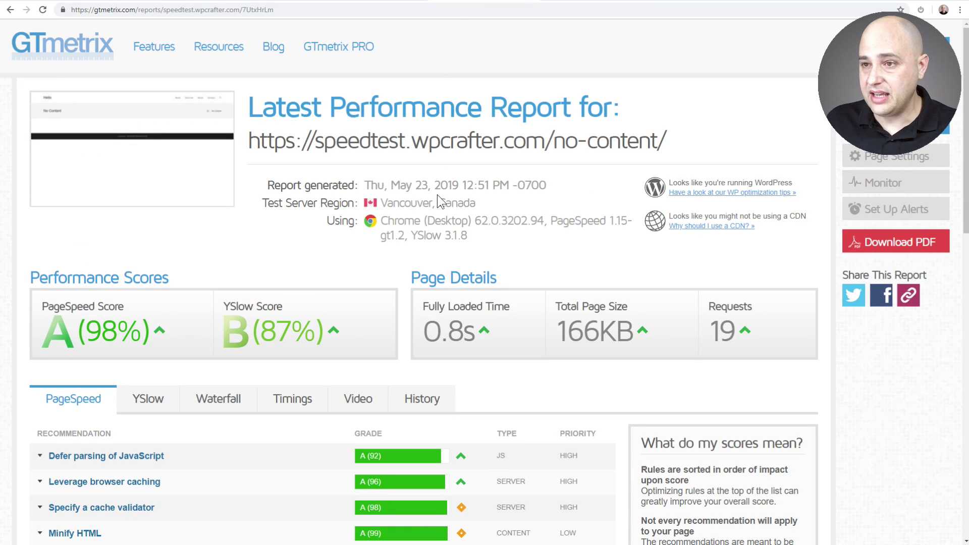
scroll(528, 264, "down", 2)
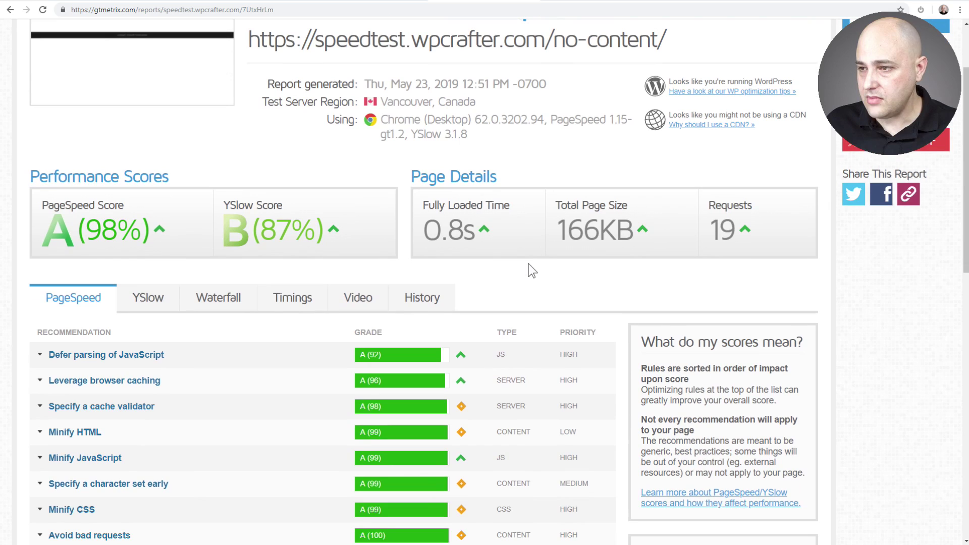
key("alt+Tab")
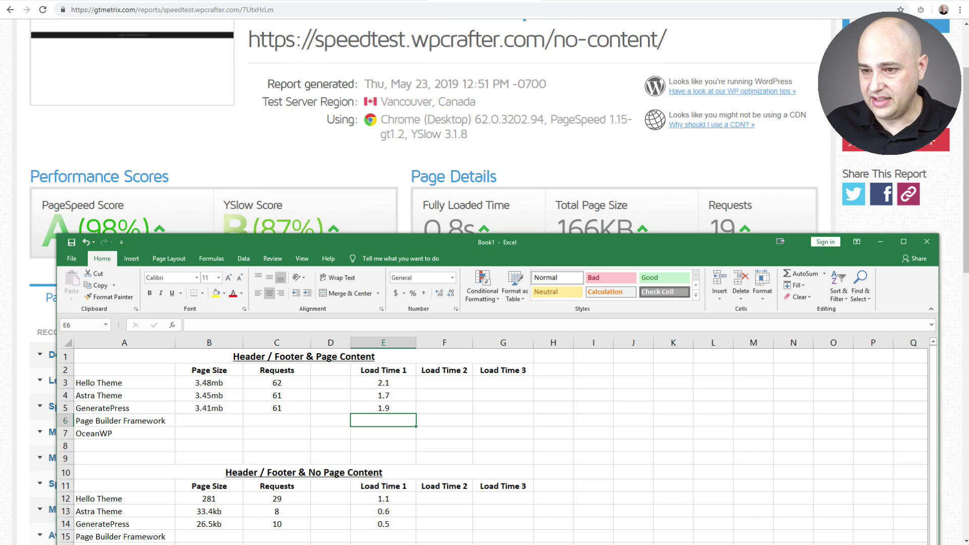
left_click(204, 534)
type("1")
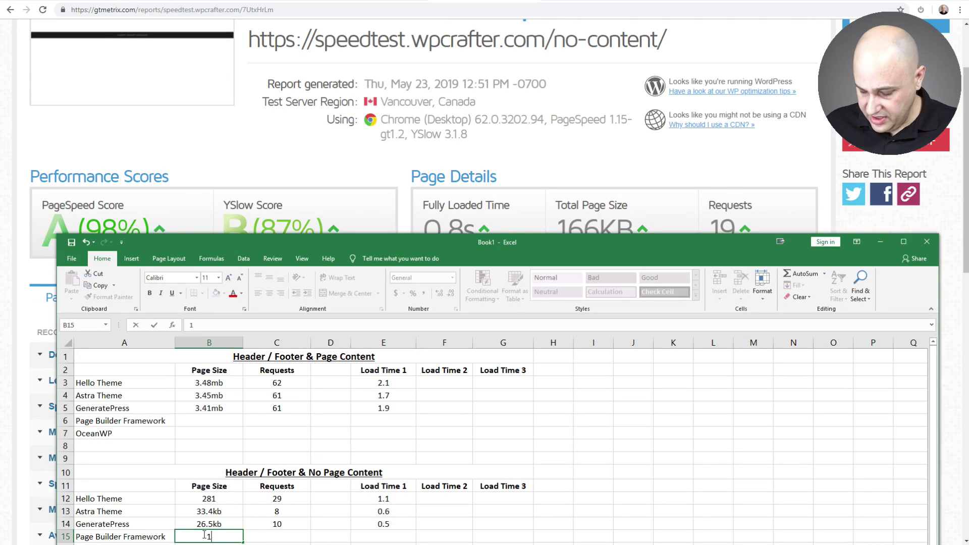
type("66kb")
key("Tab")
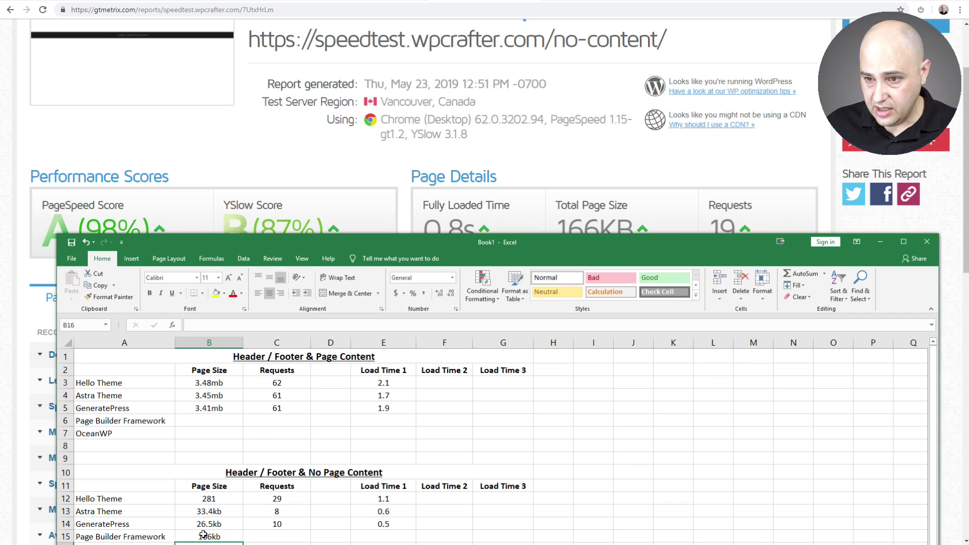
type("19")
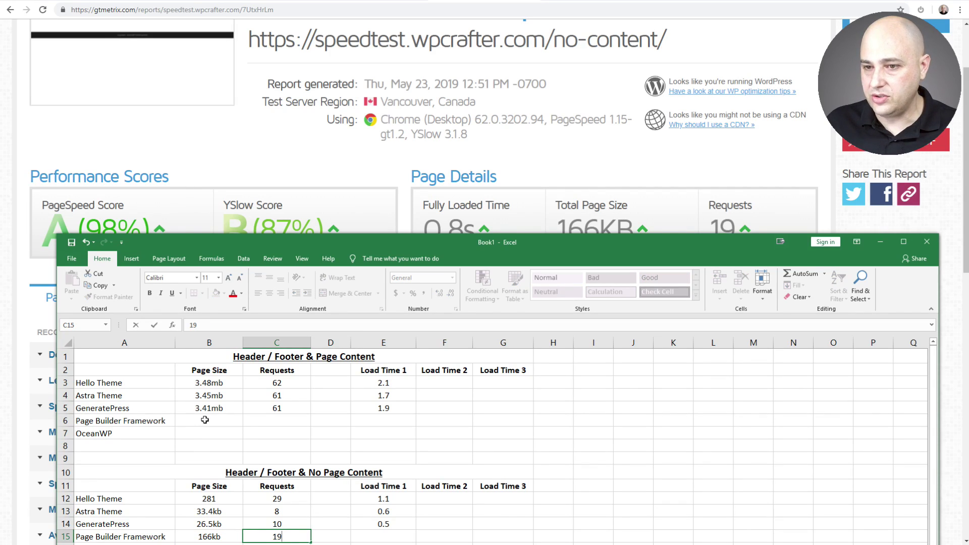
Copy the page size and requests into the OceanWP row of the no-content table and clear them from the Page Builder Framework row.
left_click_drag(206, 536, 248, 540)
key("ctrl+c")
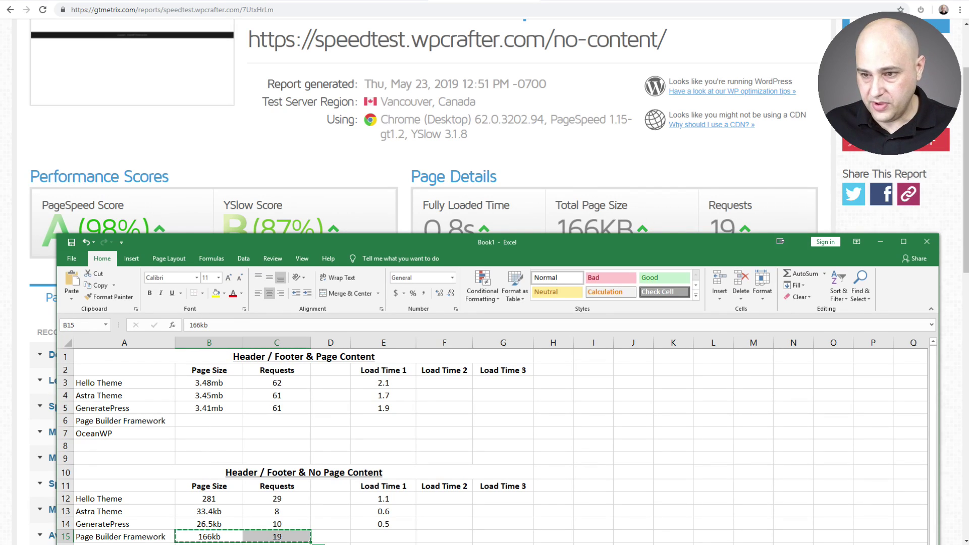
key("Down")
left_click(219, 538)
key("Delete")
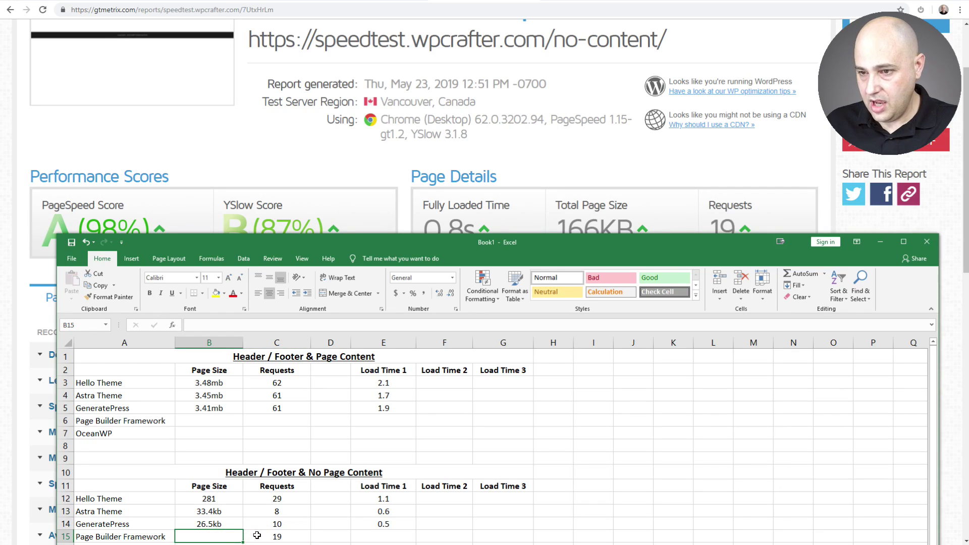
left_click(258, 535)
key("Delete")
Check the no-content report's fully loaded time and record 0.8 as OceanWP's Load Time 1 in the no-content table.
left_click(339, 180)
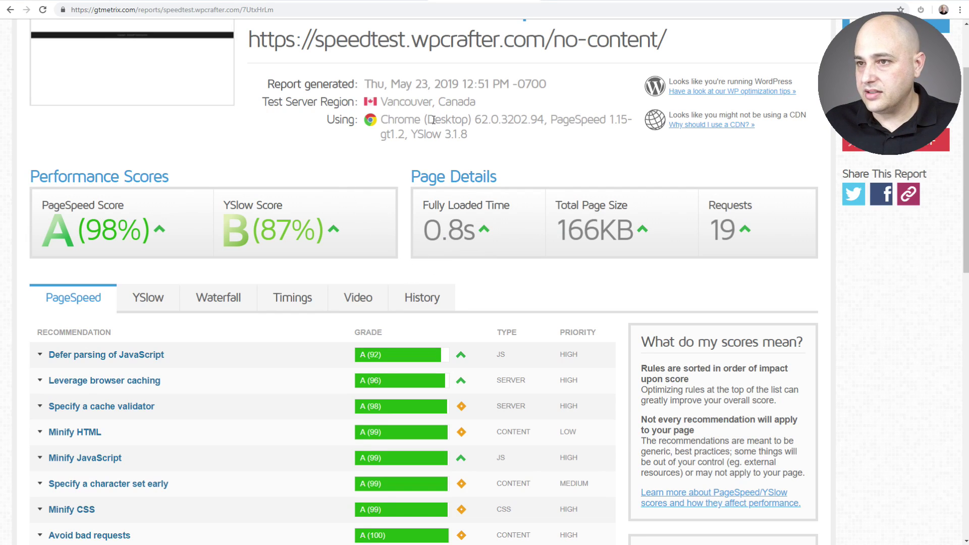
left_click(438, 544)
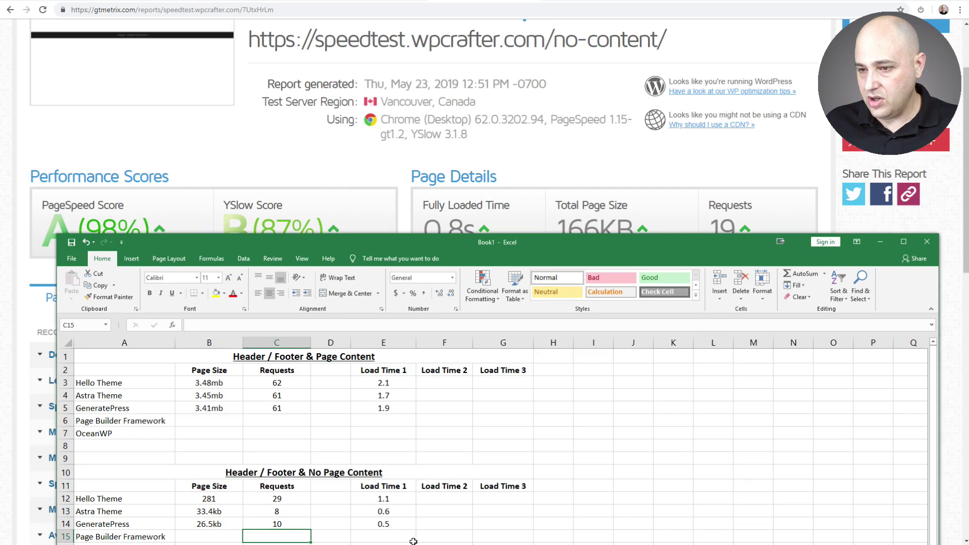
left_click(380, 543)
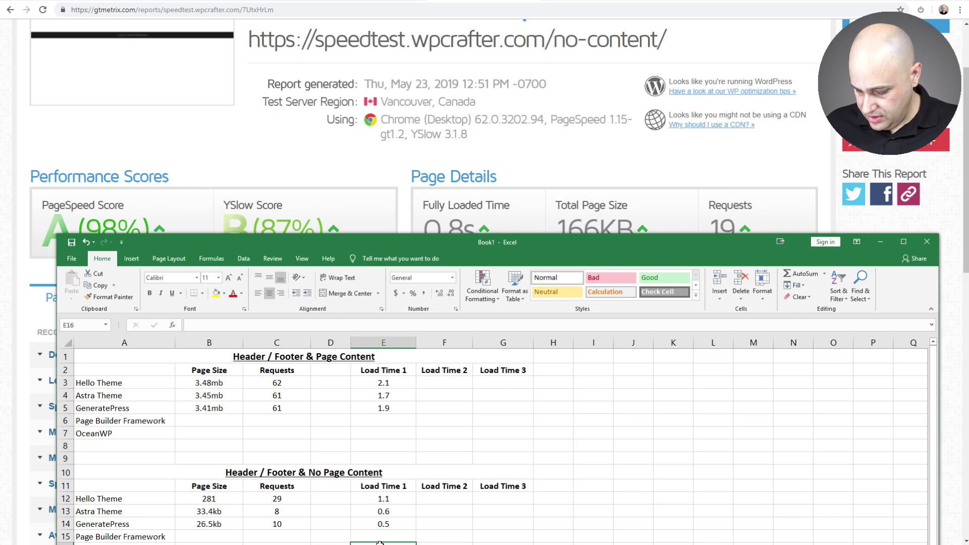
type("0.8")
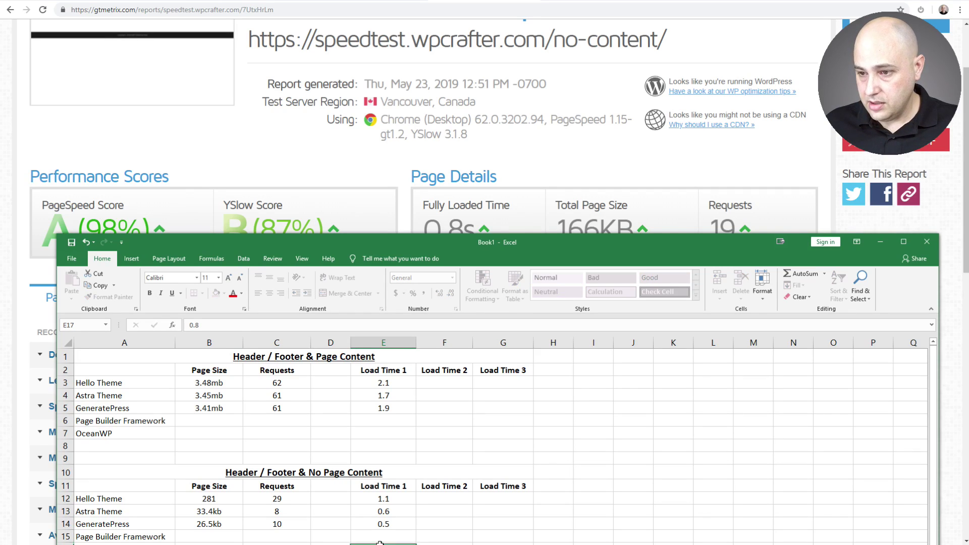
key("Return")
Using the content page's GTmetrix report, record a 3.5mb page size and 66 requests for OceanWP in the page content table.
left_click(219, 436)
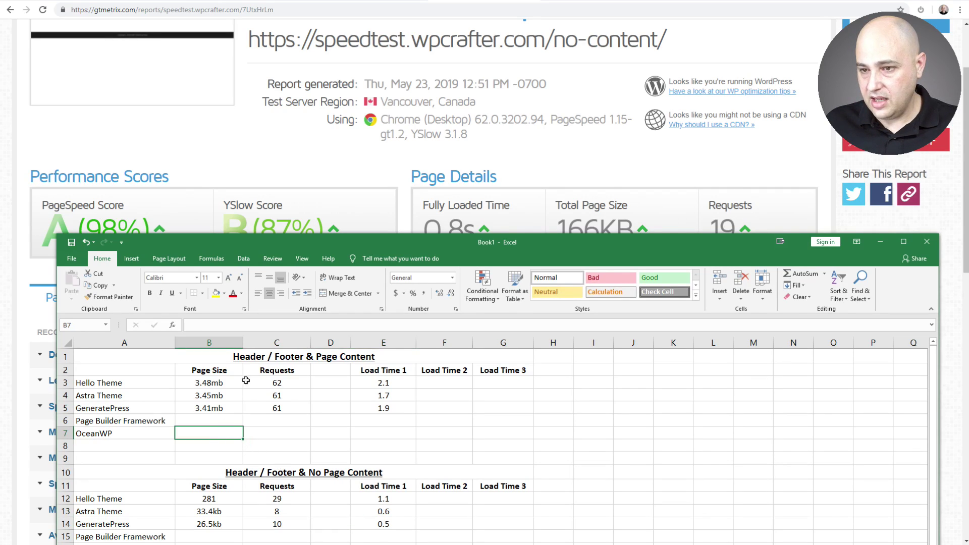
left_click(364, 189)
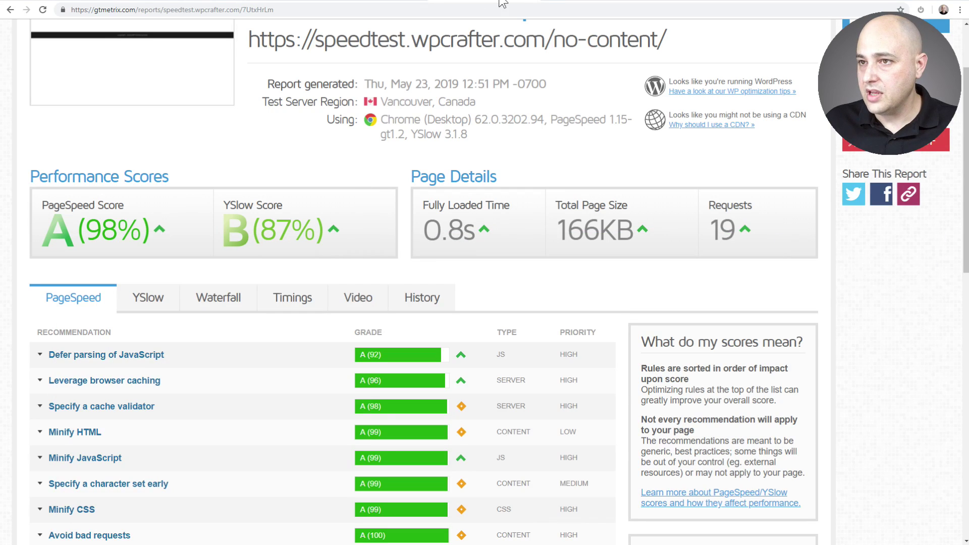
left_click(571, 2)
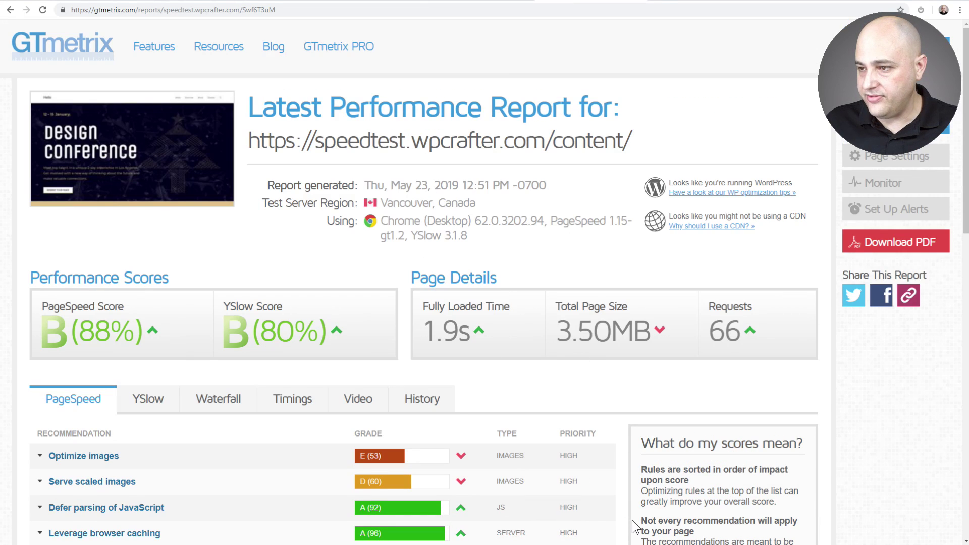
left_click(620, 544)
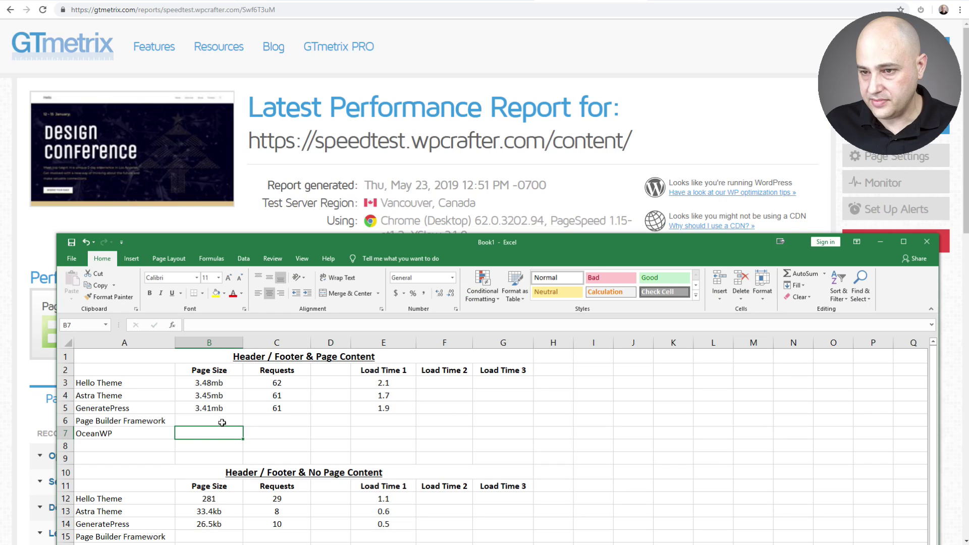
type("3.5mb")
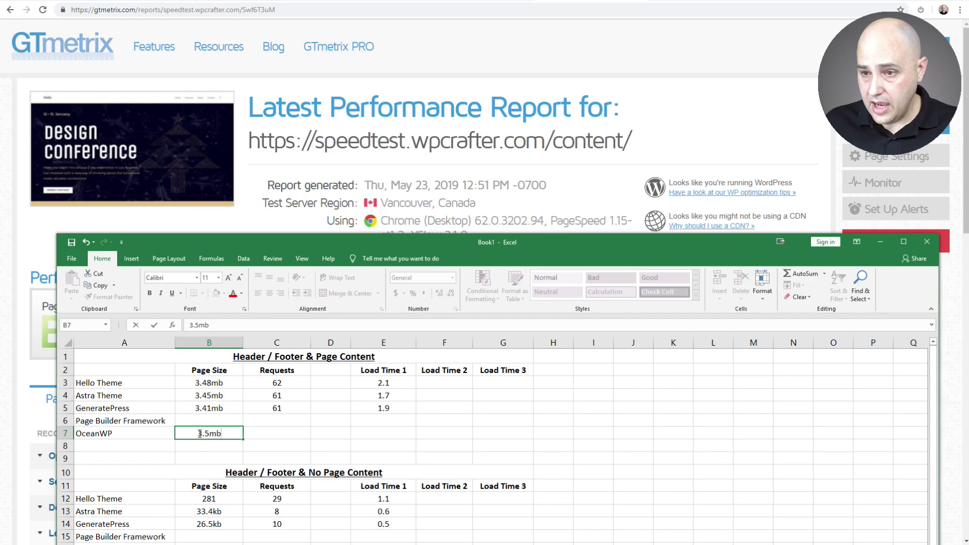
left_click(266, 430)
type("66")
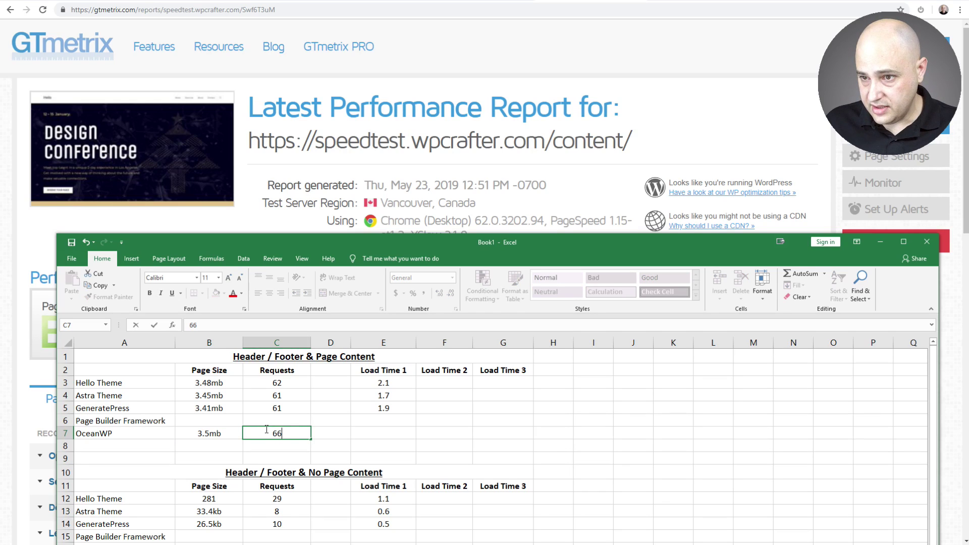
Check the content report's fully loaded time and record 1.9 as OceanWP's Load Time 1 in the page content table.
left_click(422, 222)
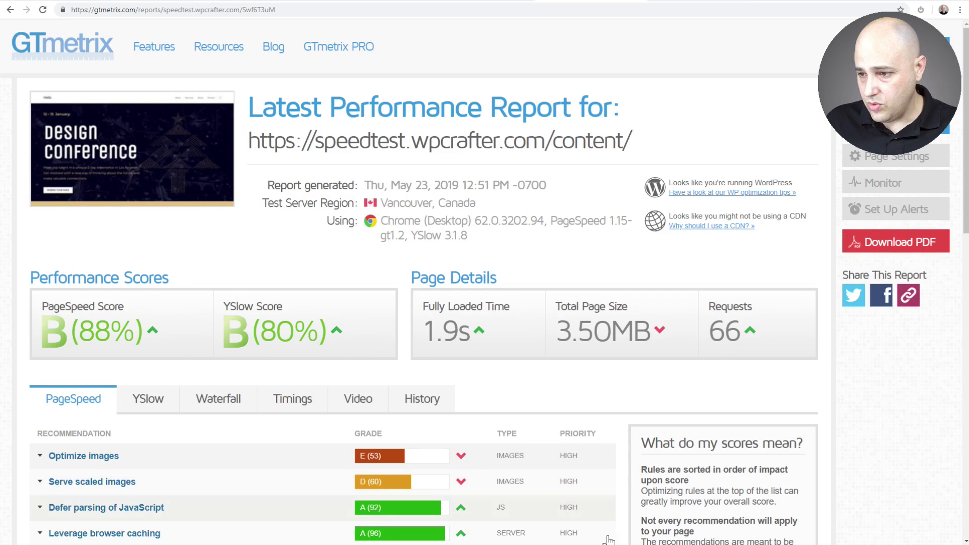
key("alt+Tab")
left_click(381, 435)
type("19")
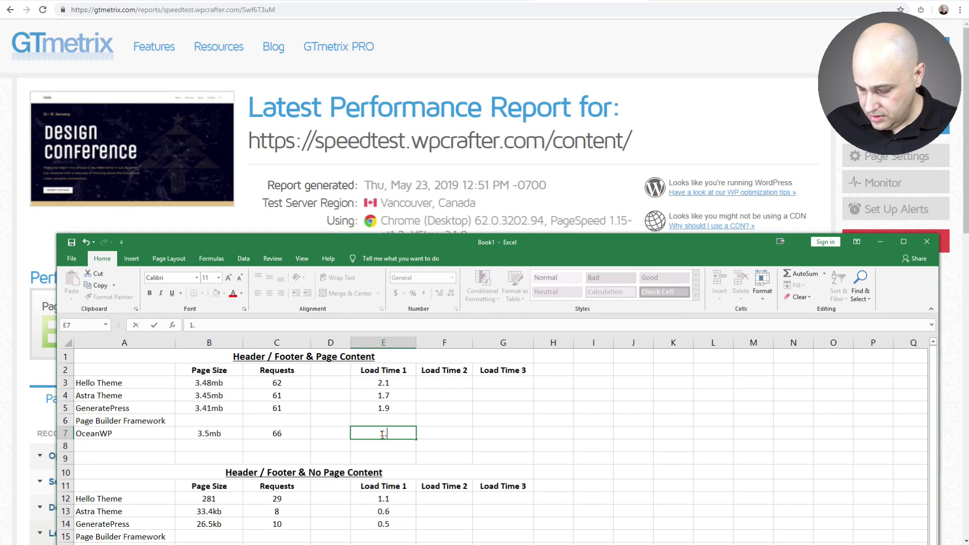
key("Return")
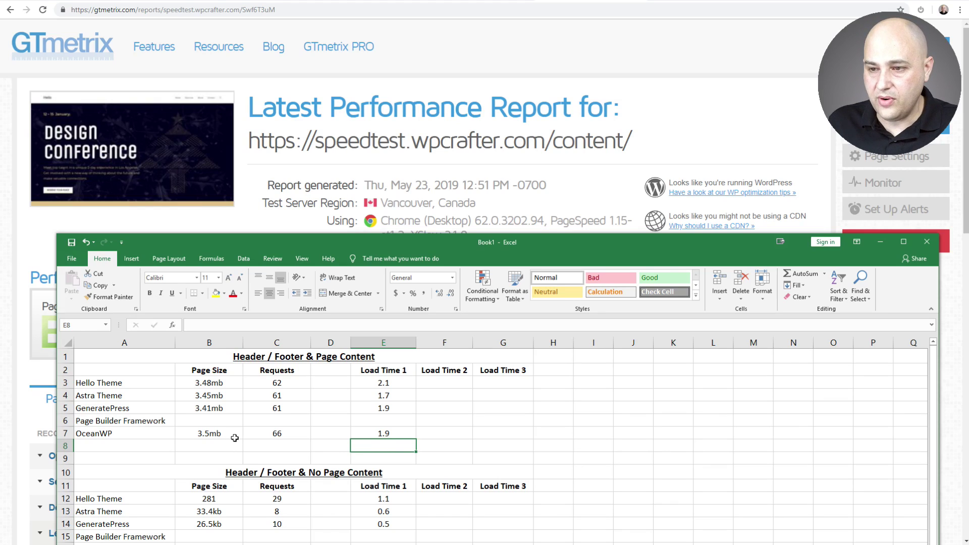
Review OceanWP's page size and request entries in both the content and no-content tables against the other themes.
left_click(256, 435)
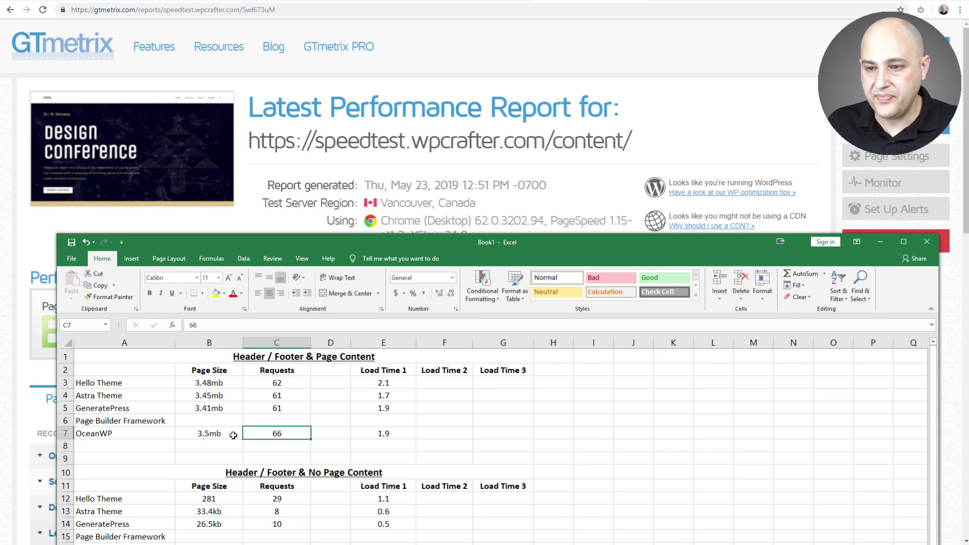
left_click(233, 435)
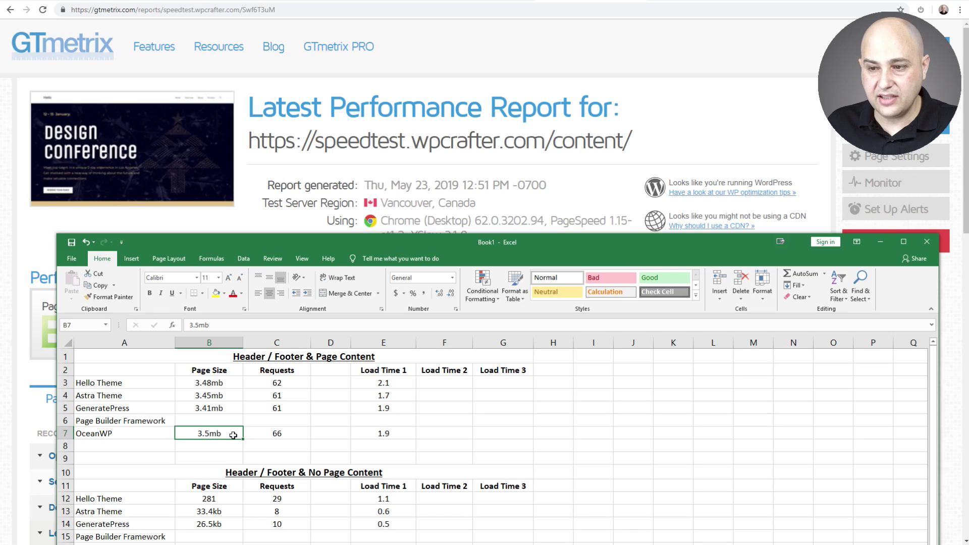
left_click(260, 434)
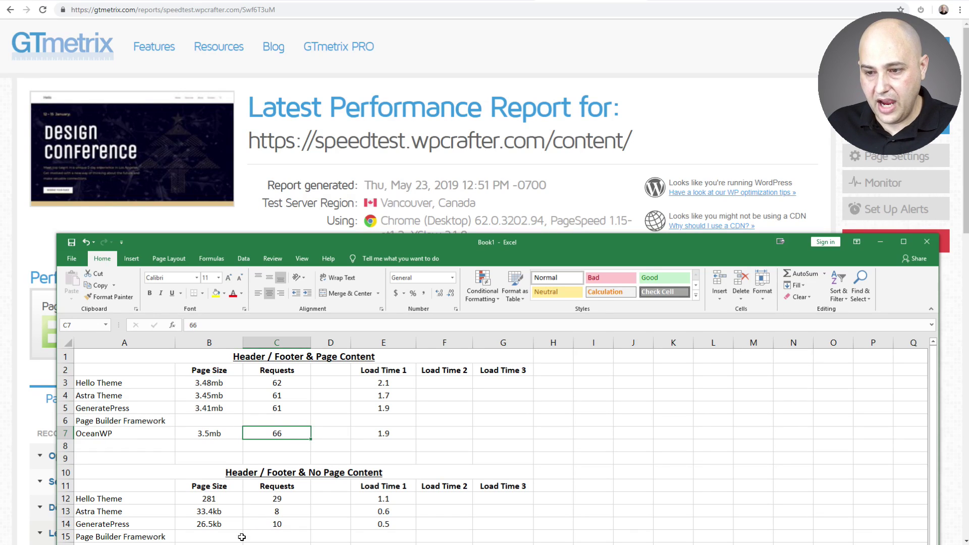
left_click(217, 544)
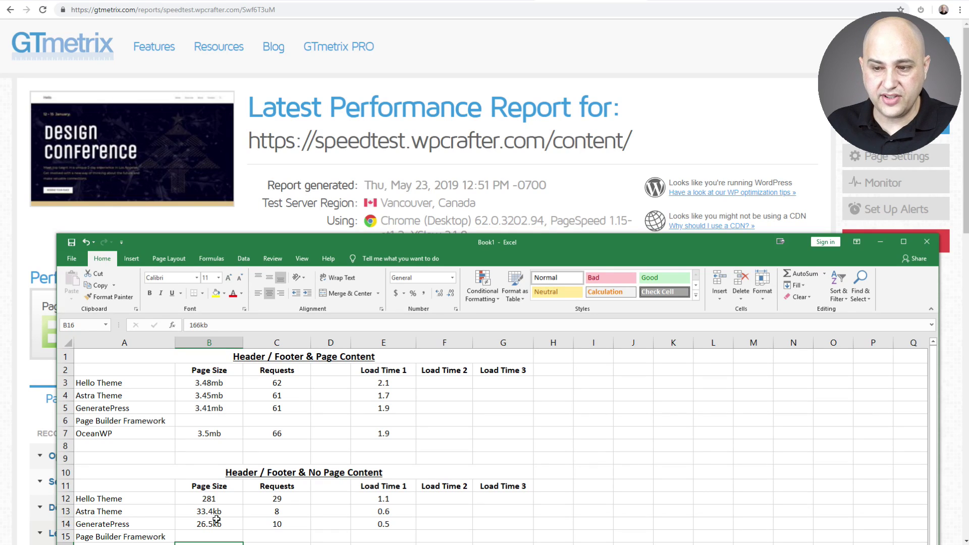
left_click(276, 544)
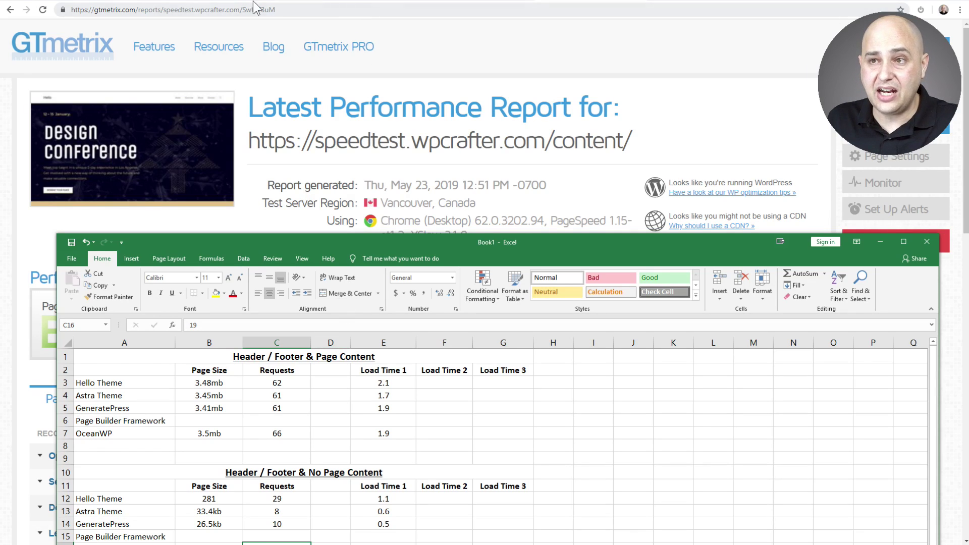
Return to the WordPress admin and examine the scripts that can be disabled in OceanWP's Scripts & Styles settings.
left_click(173, 1)
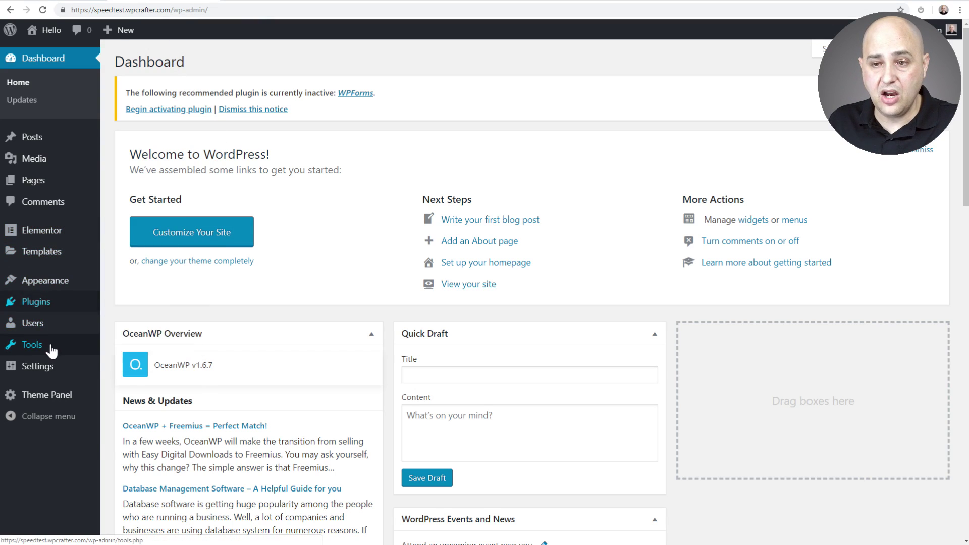
mouse_move(59, 284)
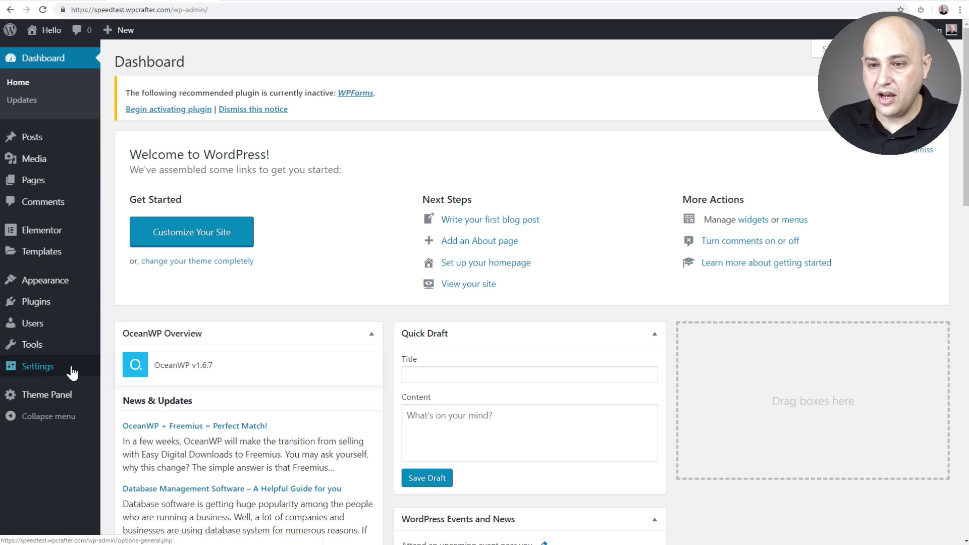
mouse_move(59, 397)
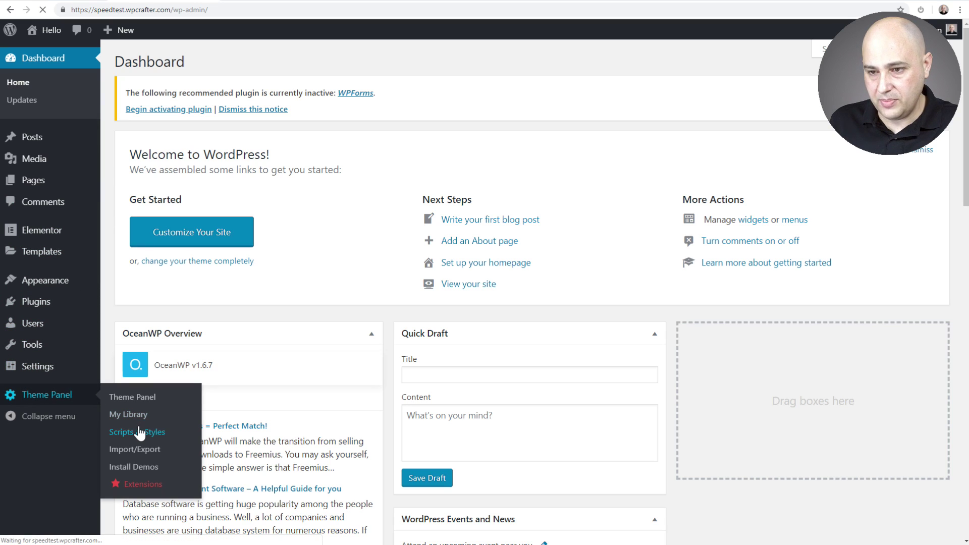
left_click(147, 432)
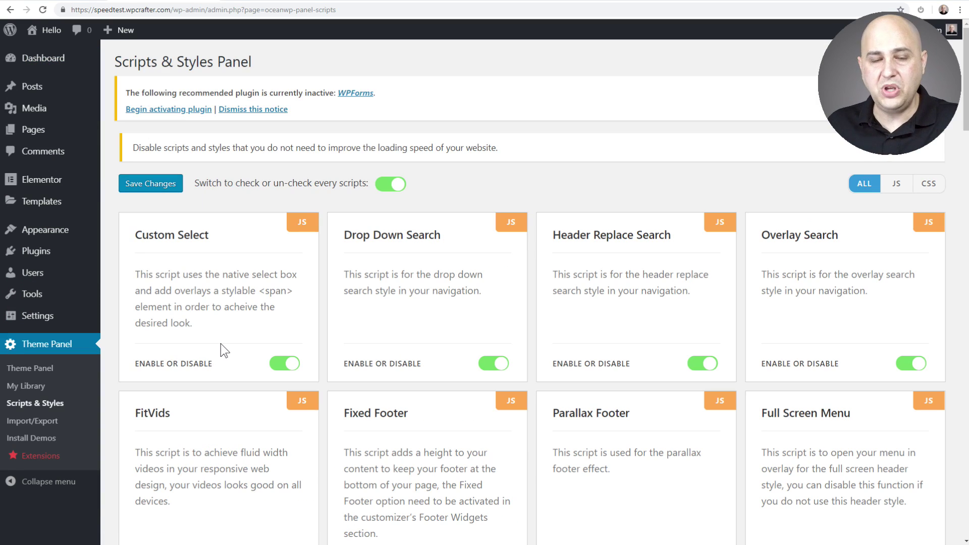
scroll(220, 343, "down", 14)
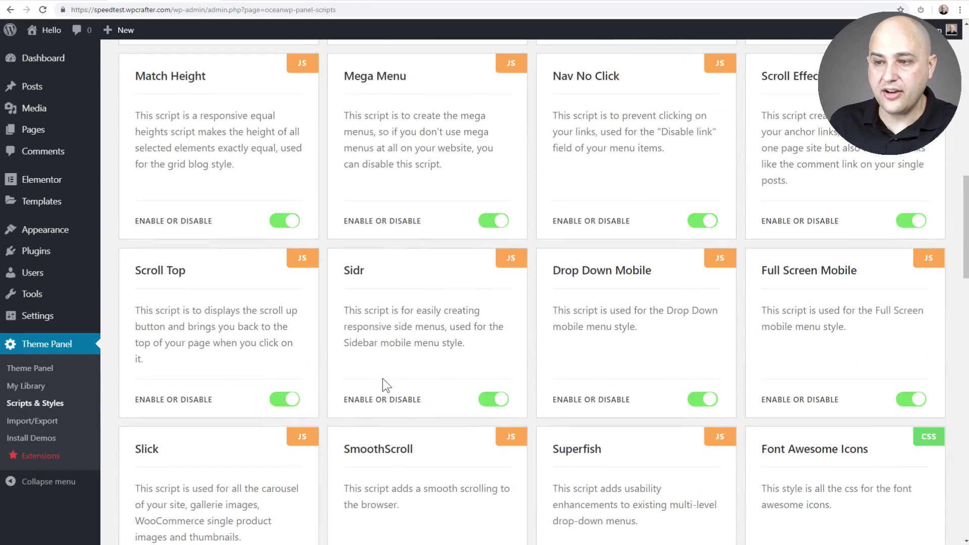
scroll(383, 385, "down", 4)
scroll(383, 385, "down", 7)
scroll(383, 385, "up", 20)
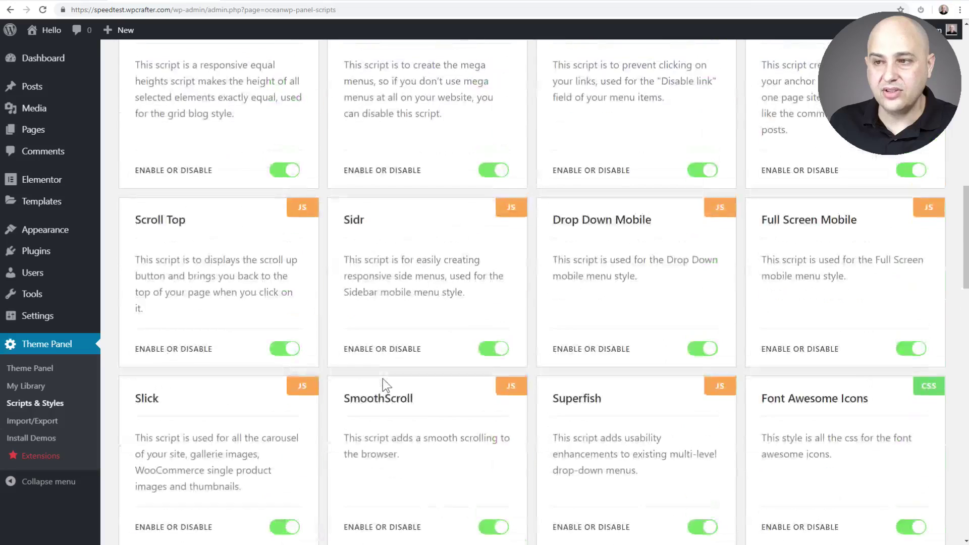
scroll(382, 380, "up", 1)
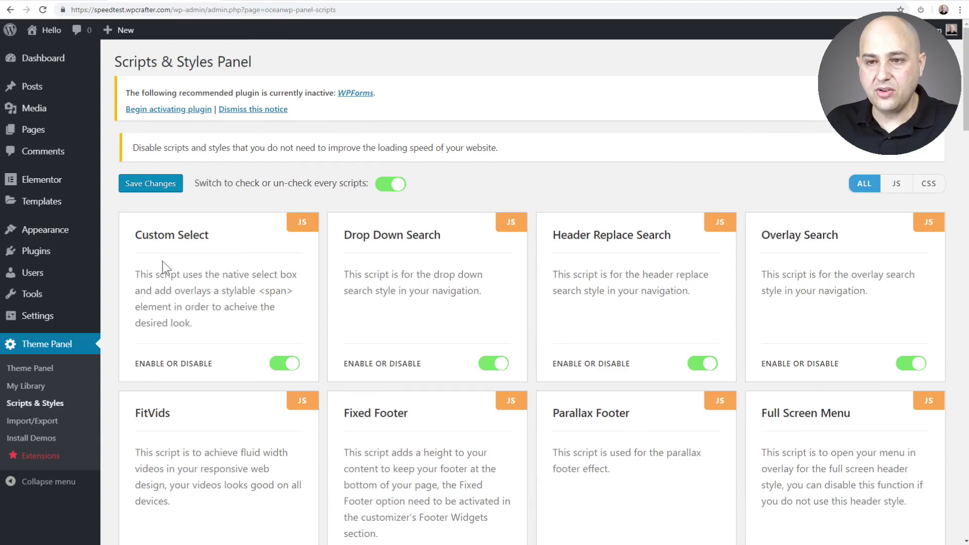
Activate the Page Builder Framework theme from the installed themes.
left_click(67, 235)
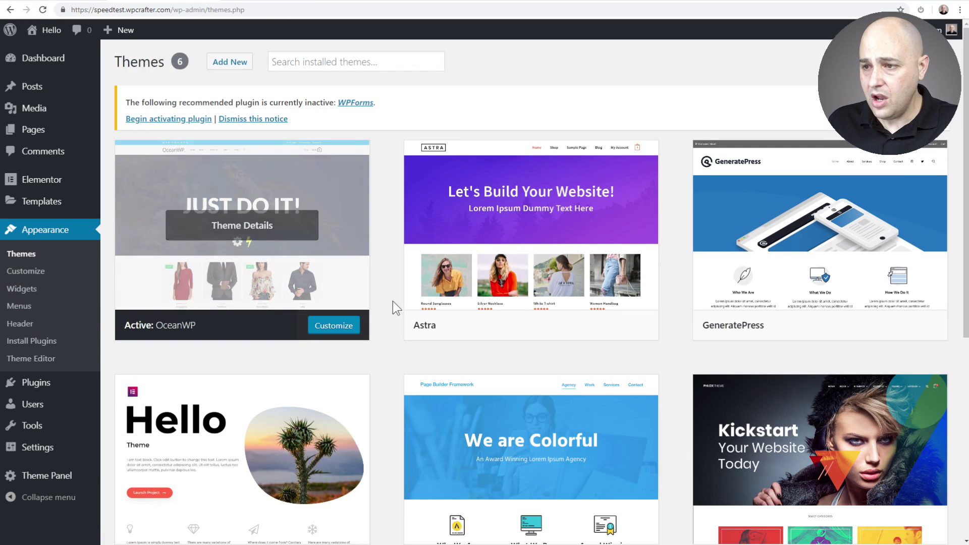
scroll(430, 323, "down", 2)
left_click(560, 458)
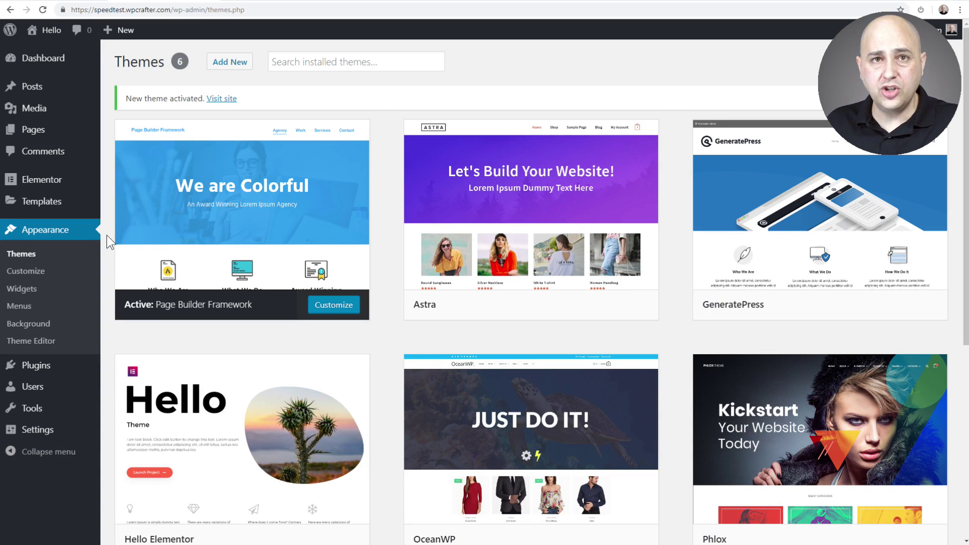
Deactivate the Ocean Extra plugin on the WordPress site.
left_click(28, 368)
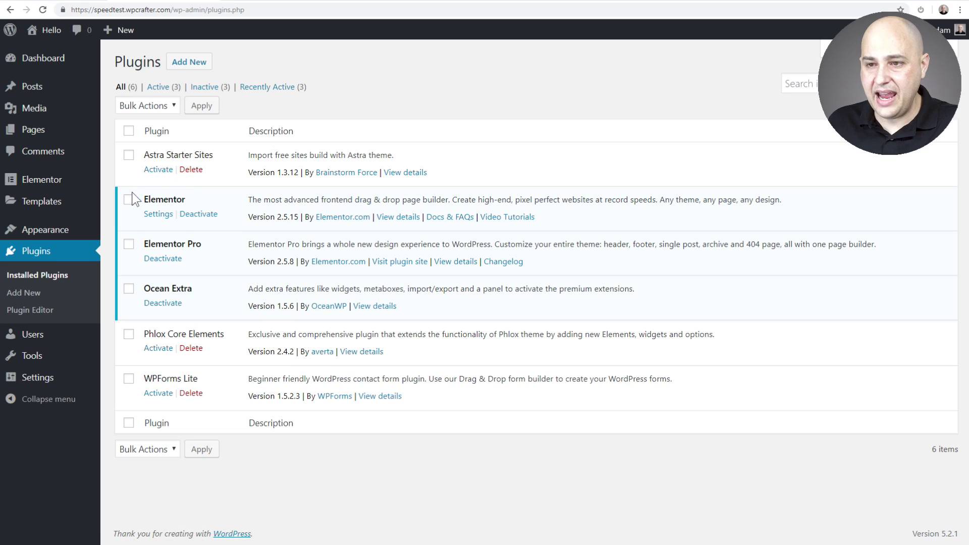
left_click(163, 302)
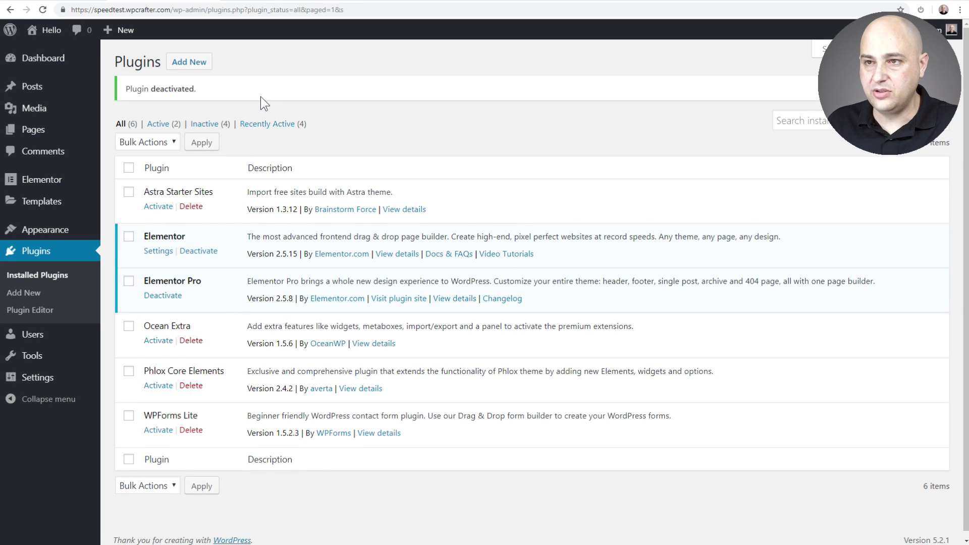
Reload the content and no-content test pages so both load with the Page Builder Framework theme.
left_click(253, 2)
left_click(260, 10)
key("Return")
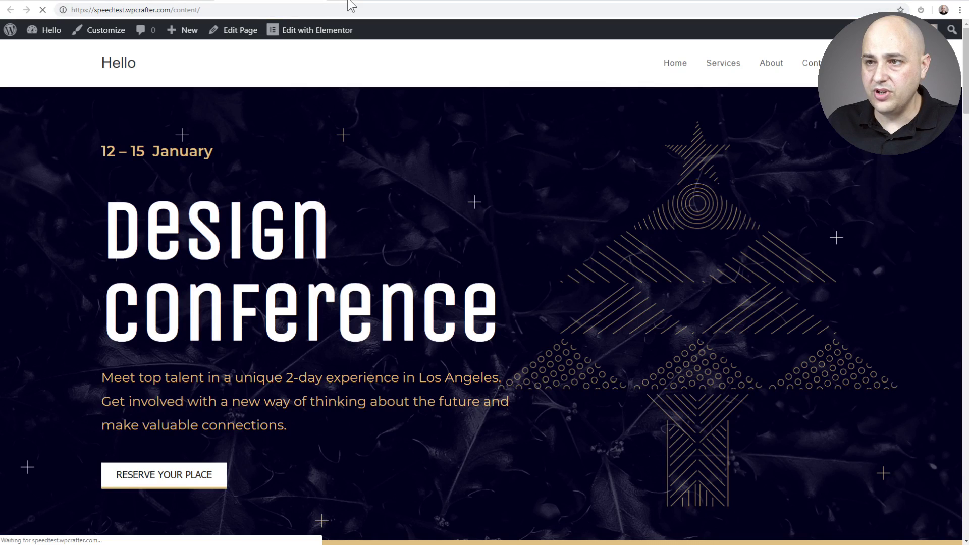
left_click(363, 2)
left_click(358, 8)
key("Return")
Examine the content page from header to footer credit and the no-content page under the Page Builder Framework theme.
left_click(256, 2)
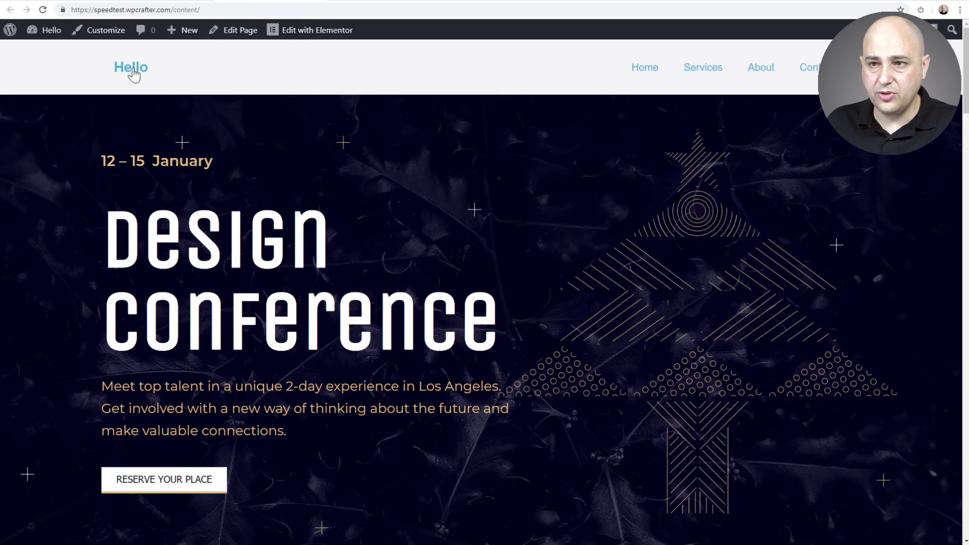
scroll(366, 80, "down", 15)
scroll(366, 81, "down", 15)
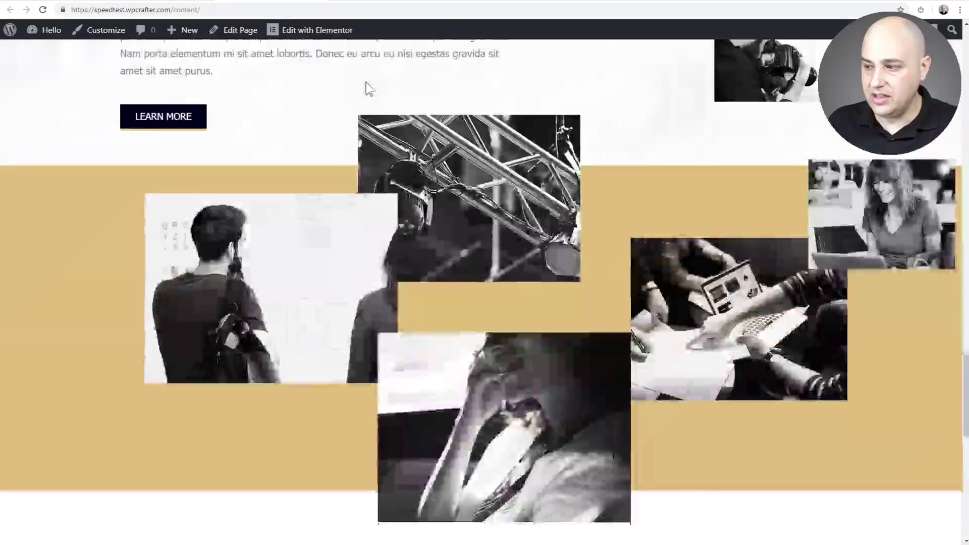
scroll(365, 86, "up", 10)
scroll(365, 86, "up", 3)
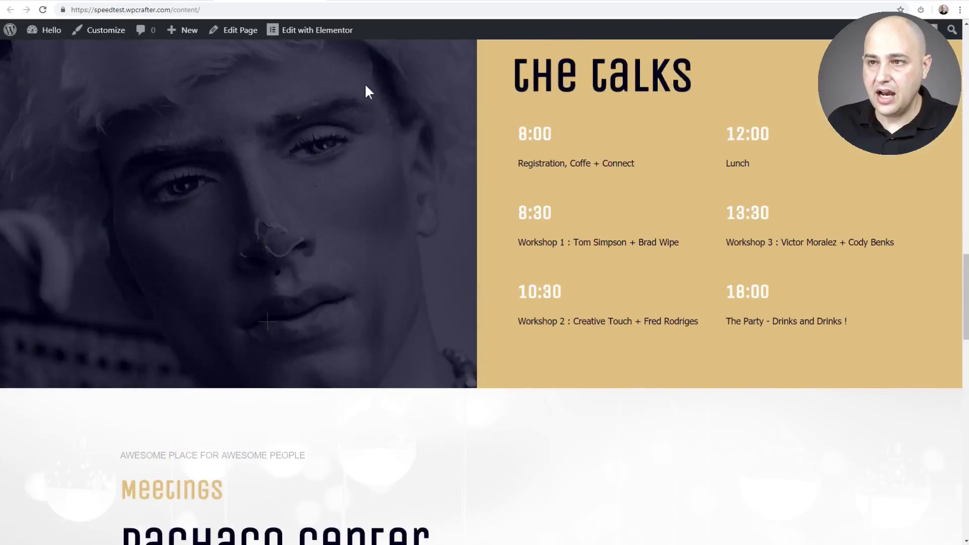
scroll(366, 86, "down", 15)
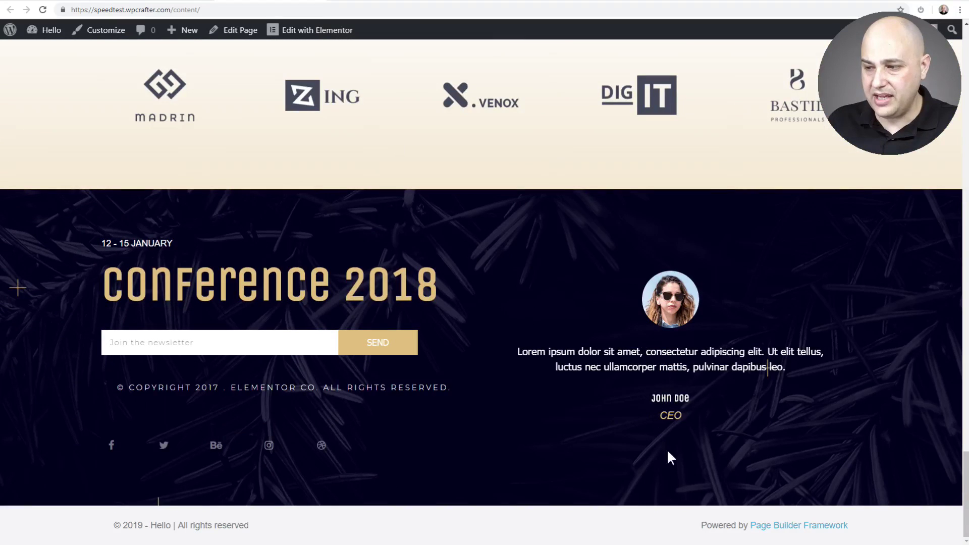
left_click_drag(703, 525, 868, 530)
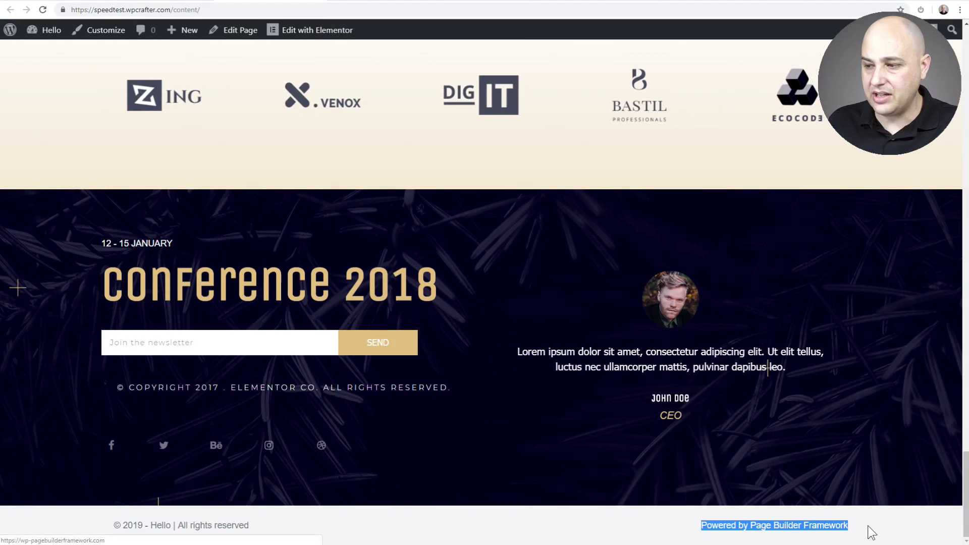
scroll(456, 446, "up", 2)
scroll(456, 446, "up", 20)
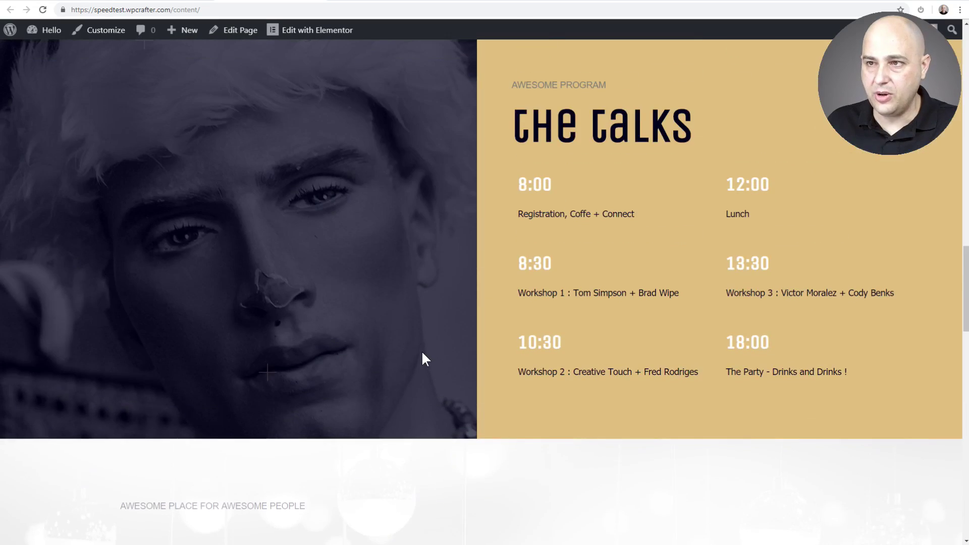
scroll(422, 352, "up", 5)
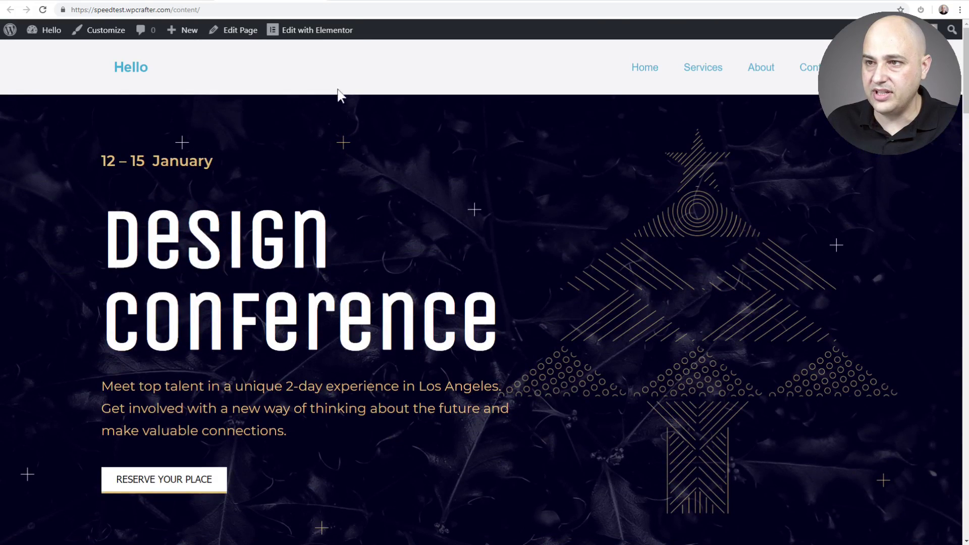
left_click(364, 2)
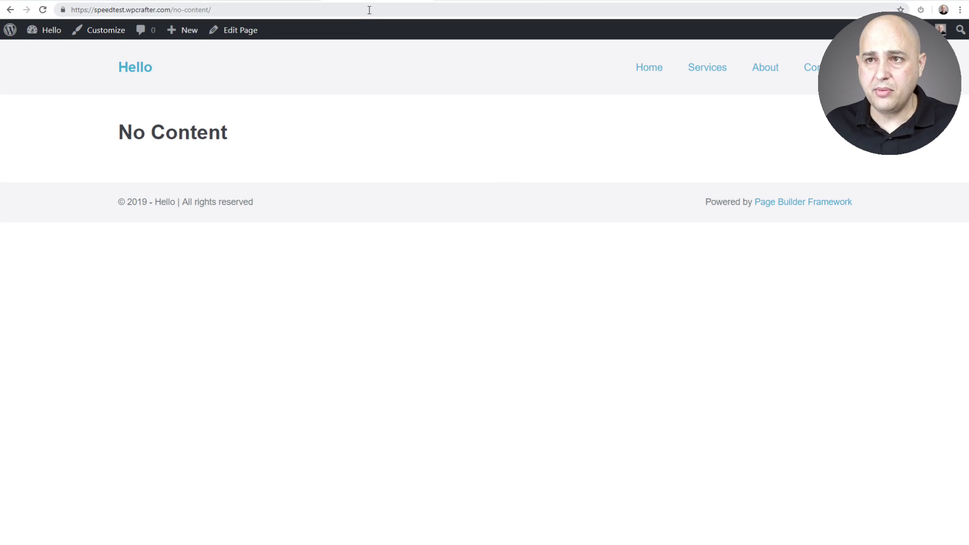
Rerun the GTmetrix tests for the no-content and content pages.
left_click(480, 2)
scroll(787, 96, "up", 2)
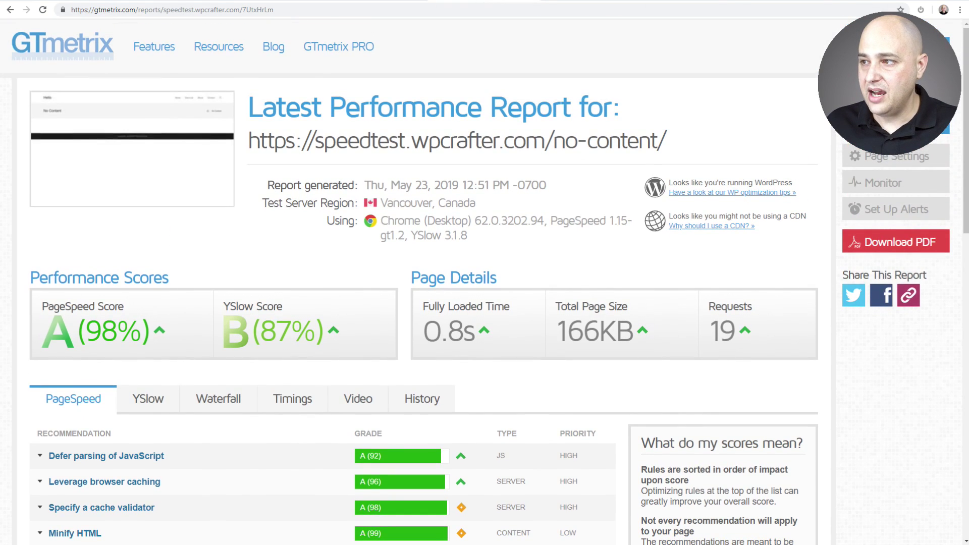
left_click(675, 2)
left_click(596, 3)
left_click(886, 97)
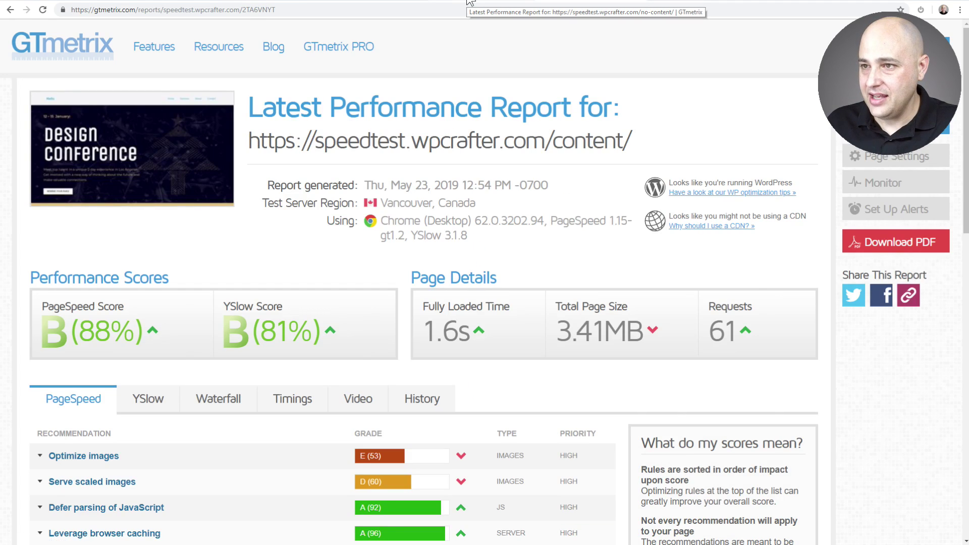
Check the no-content report and record Page Builder Framework's page size 62.6kb and requests 12 in Excel's no page content table.
left_click(468, 2)
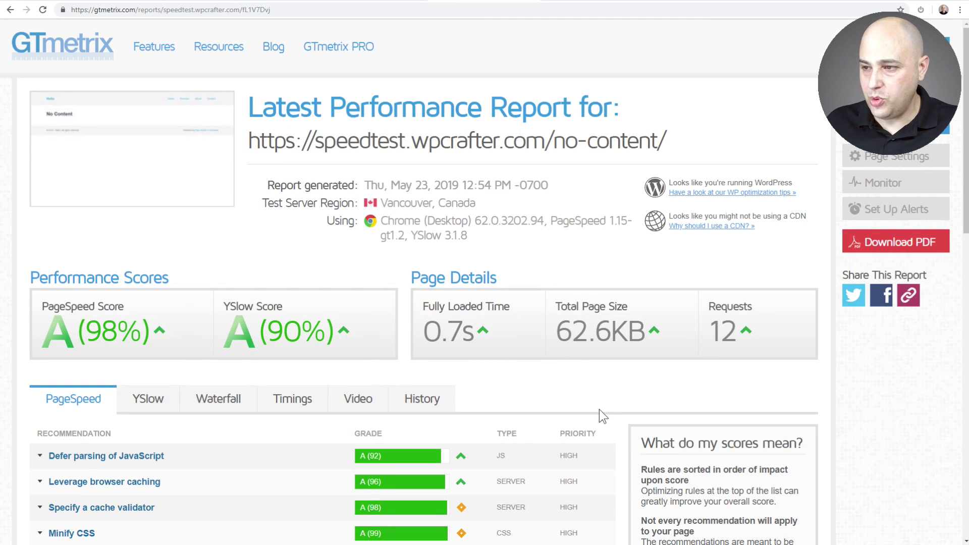
key("alt+Tab")
scroll(348, 536, "down", 1)
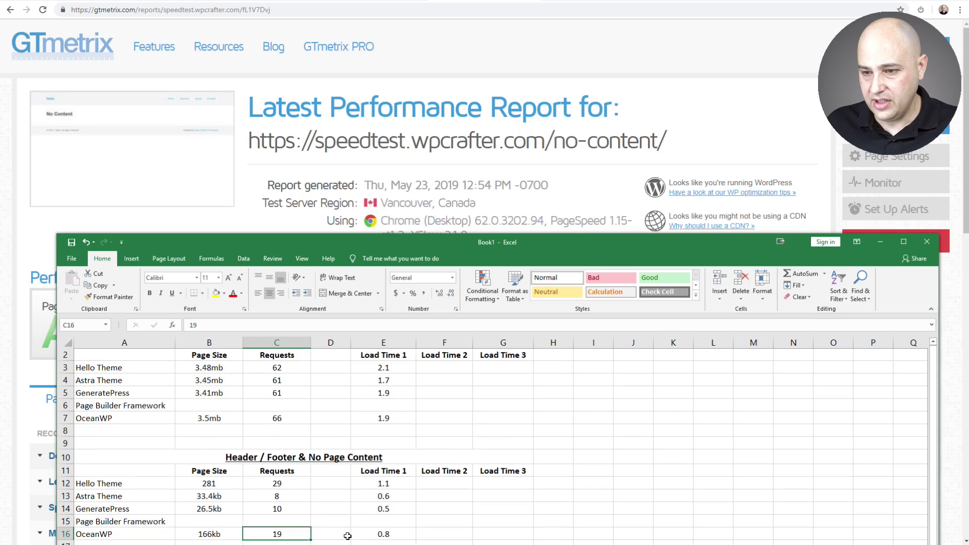
scroll(348, 536, "down", 1)
left_click(209, 499)
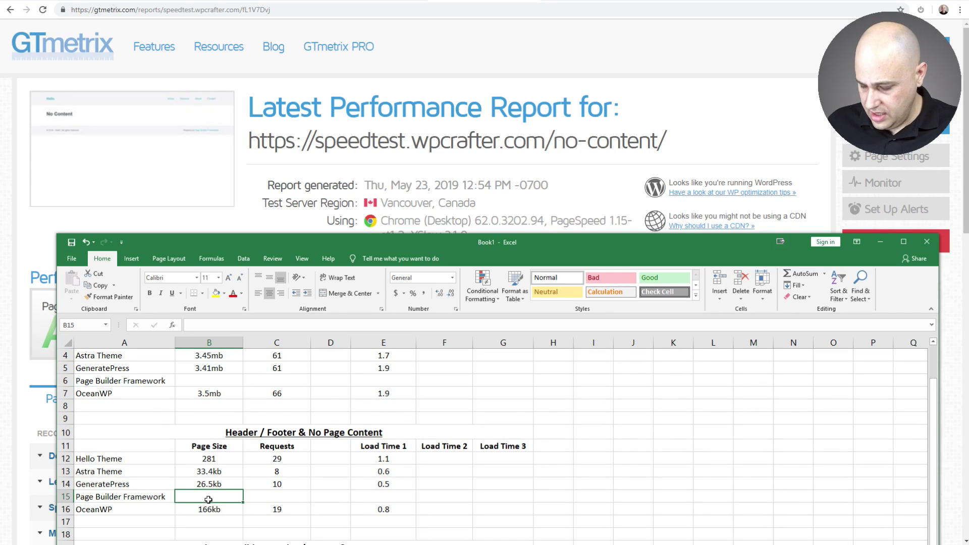
left_click(552, 203)
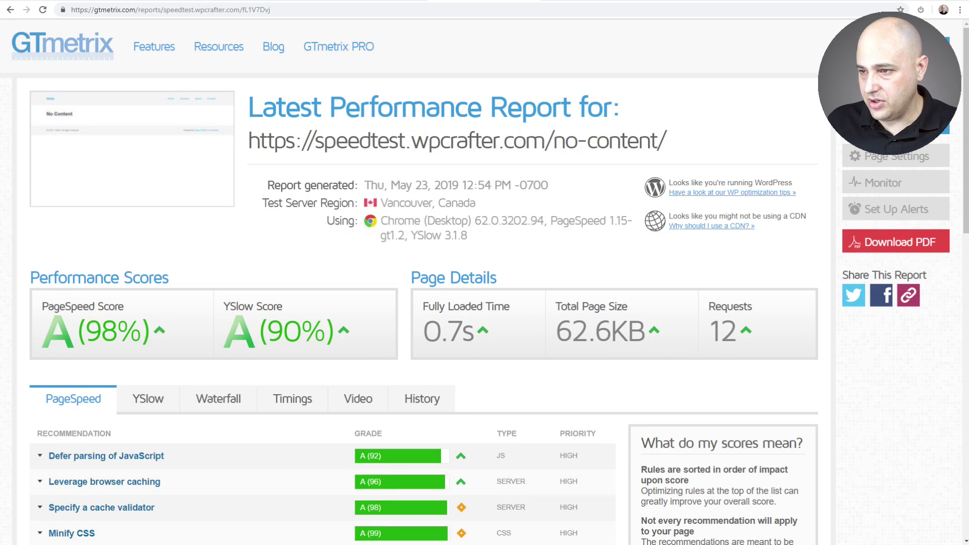
key("alt+Tab")
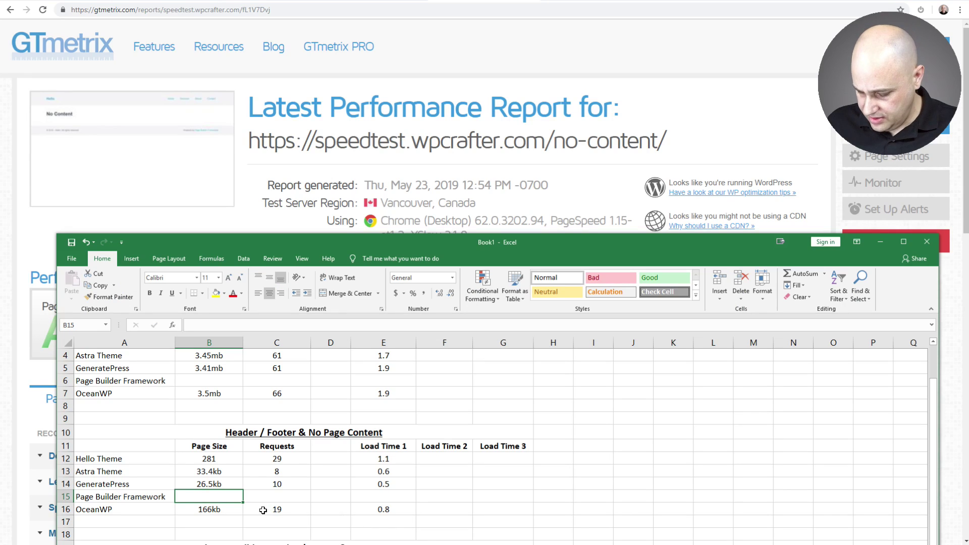
type("62.6")
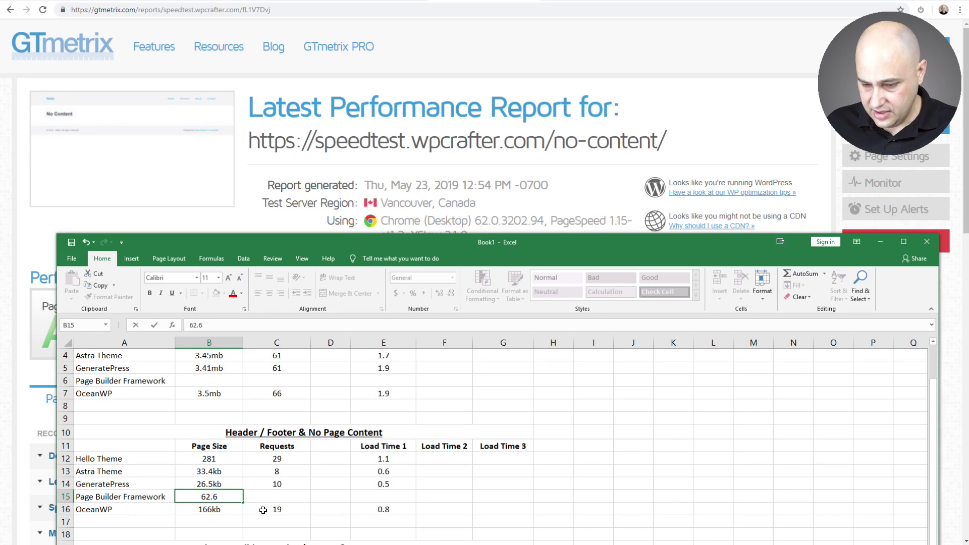
type("kb")
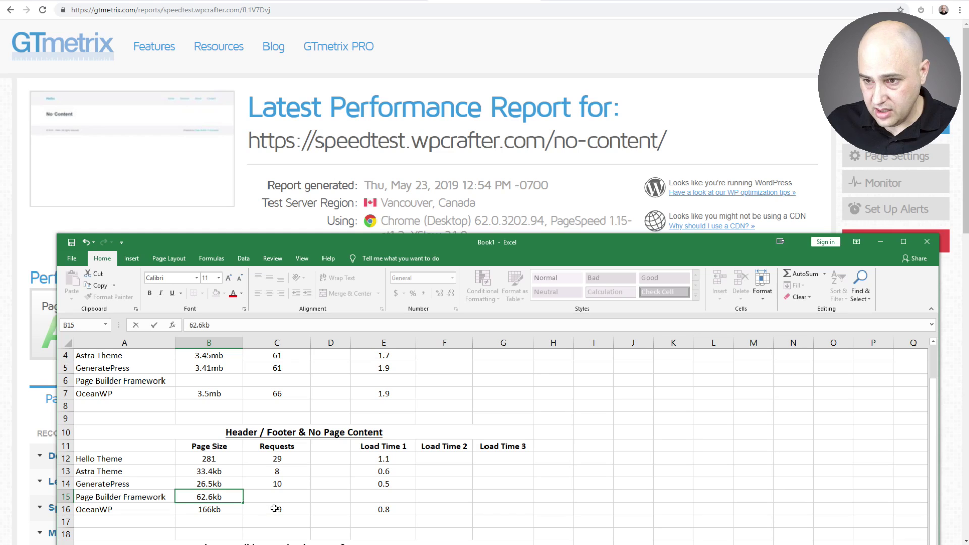
left_click(284, 494)
type("12")
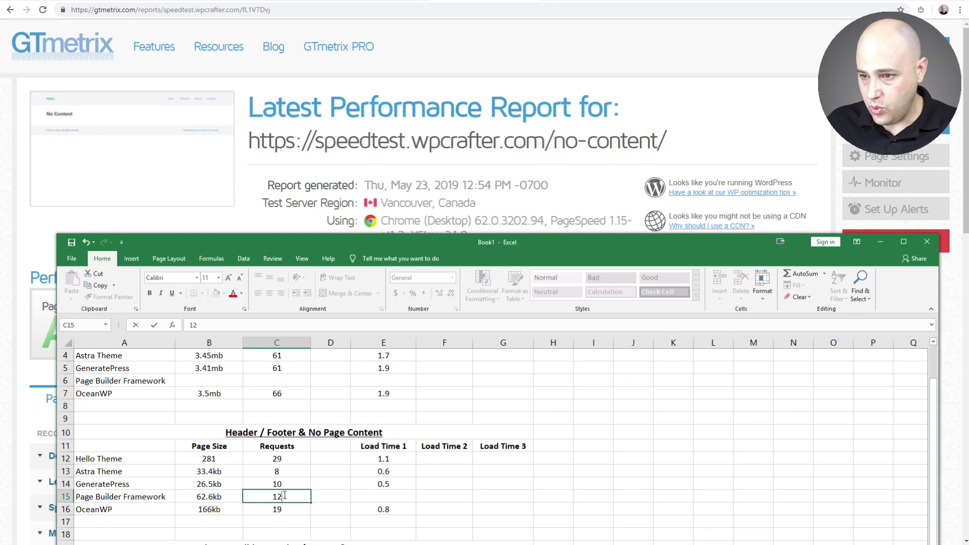
Check the no-content report's fully loaded time and record 0.7 as Page Builder Framework's Load Time 1 in the no page content table.
left_click(378, 495)
left_click(557, 213)
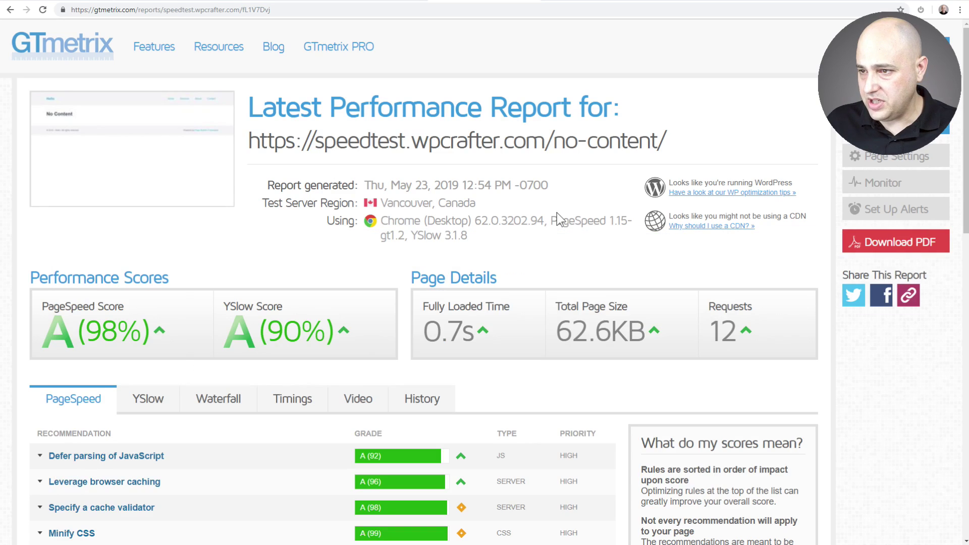
key("alt+Tab")
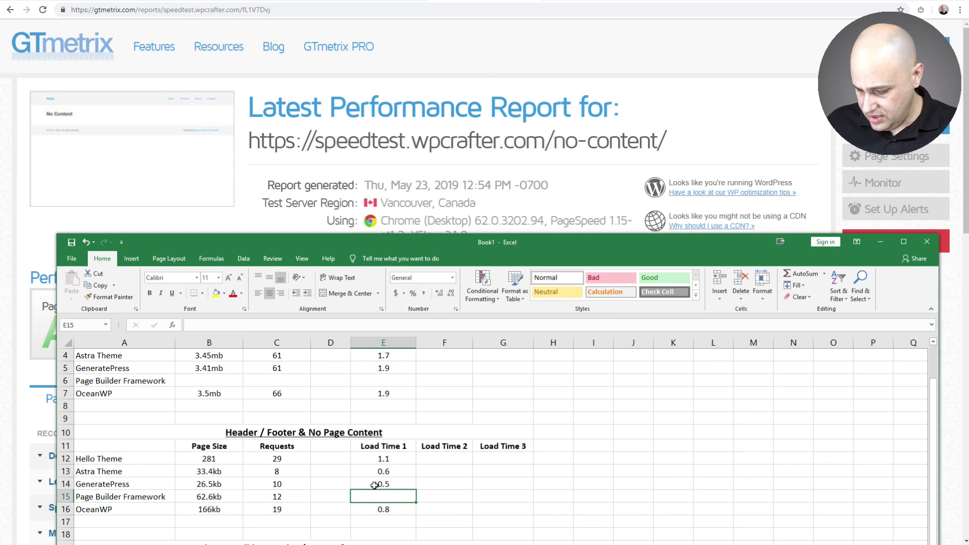
type("0.7")
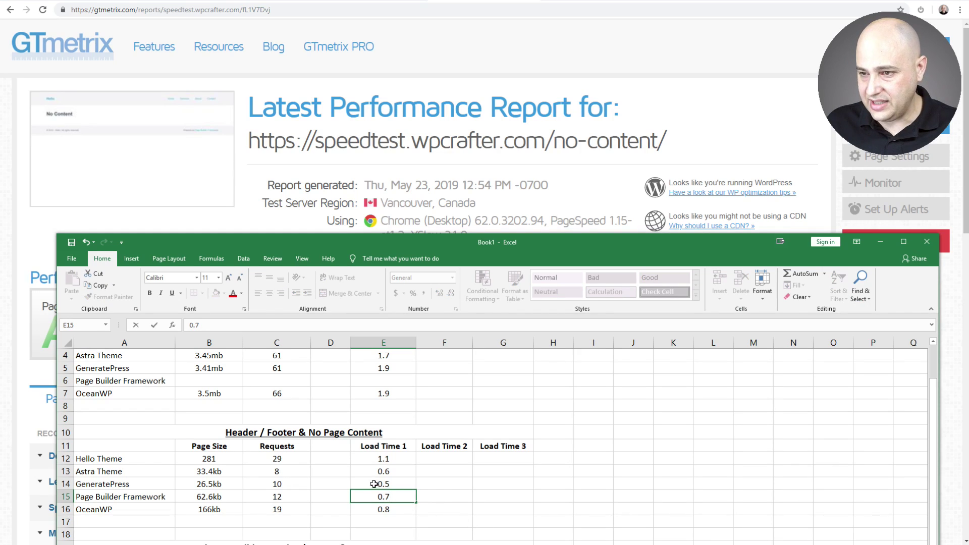
Check the content report and record Page Builder Framework's page size 3.41 and requests 61 in the page content table.
scroll(323, 485, "up", 1)
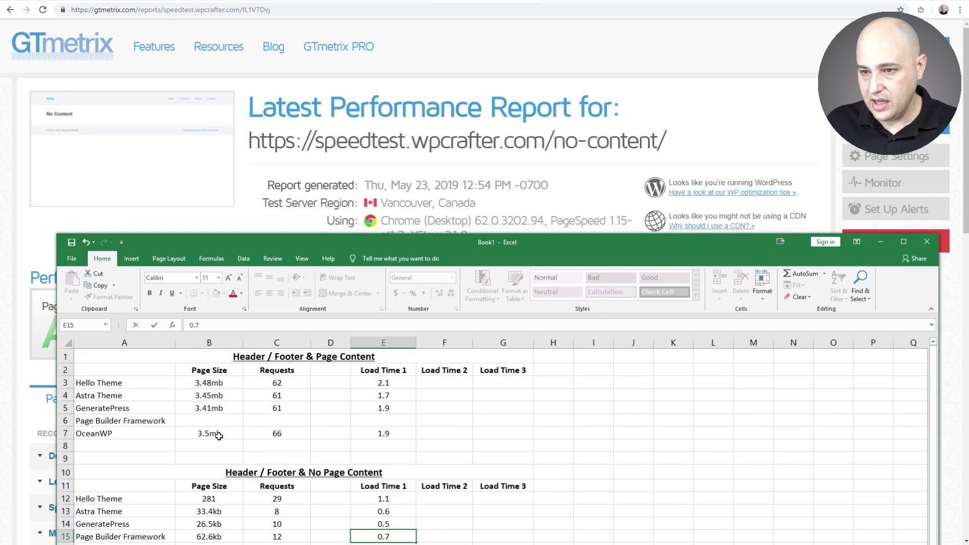
left_click(216, 421)
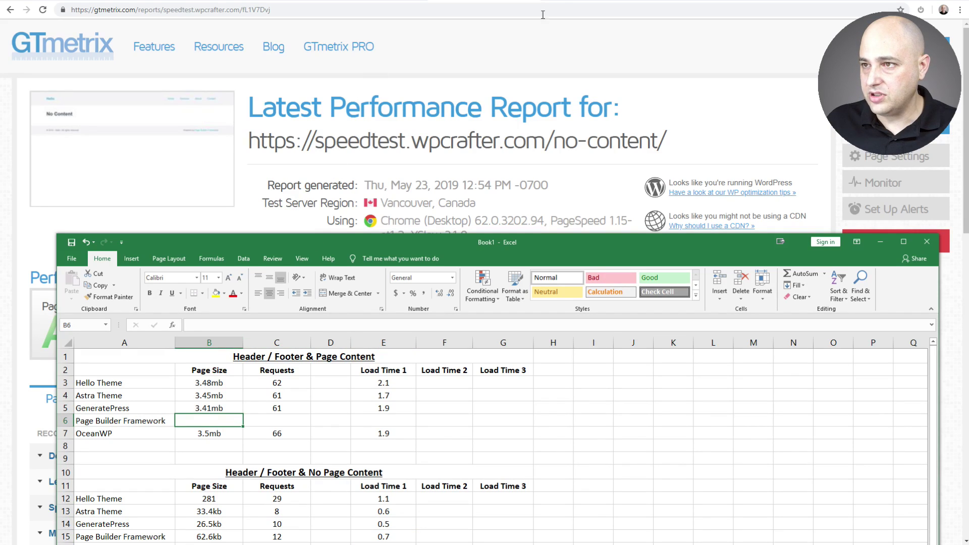
left_click(572, 0)
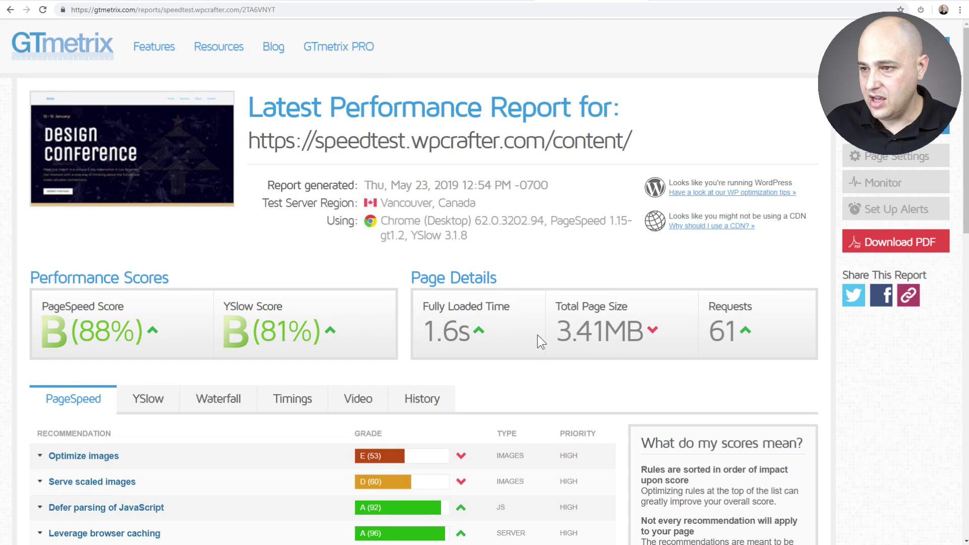
key("alt+Tab")
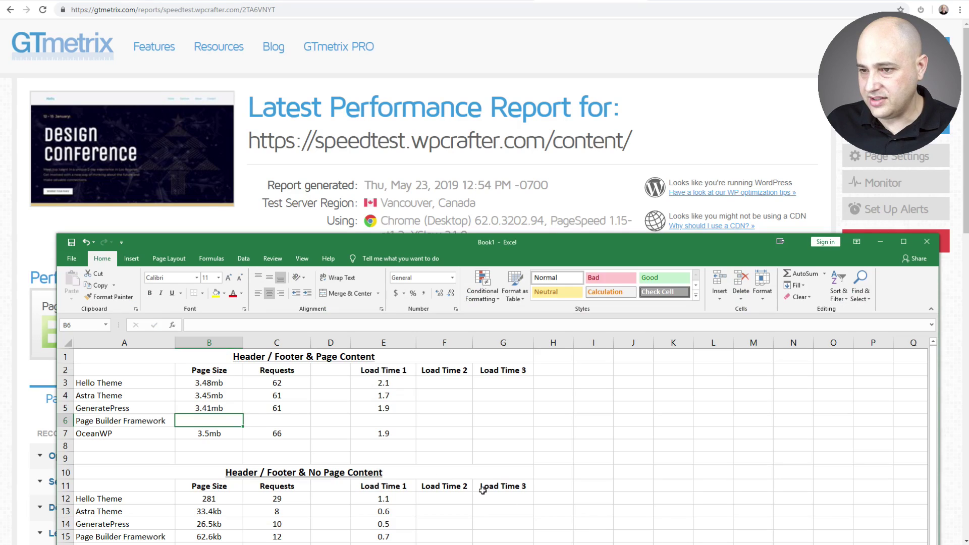
type("3.41")
left_click(288, 418)
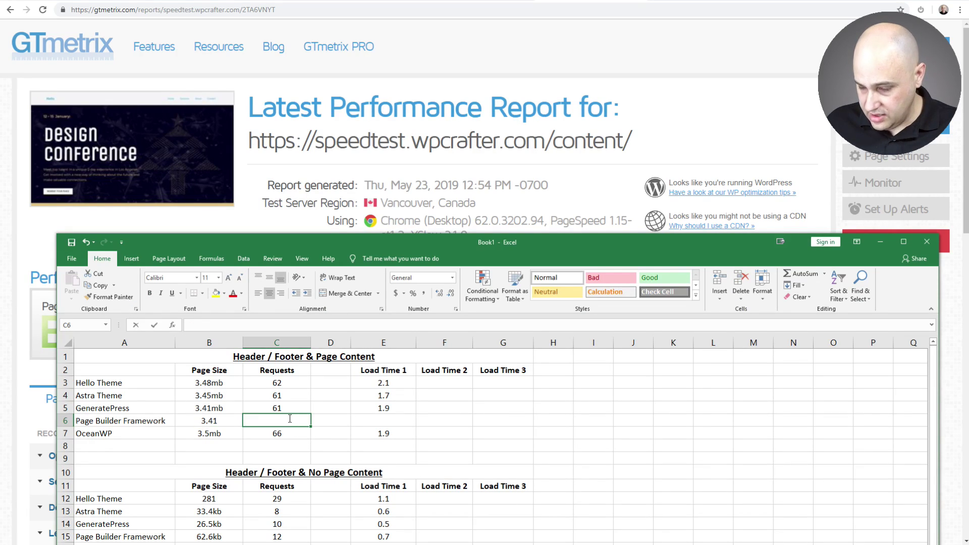
type("61")
Check the content report's fully loaded time and record 1.6 as Page Builder Framework's Load Time 1 in the page content table.
left_click(584, 196)
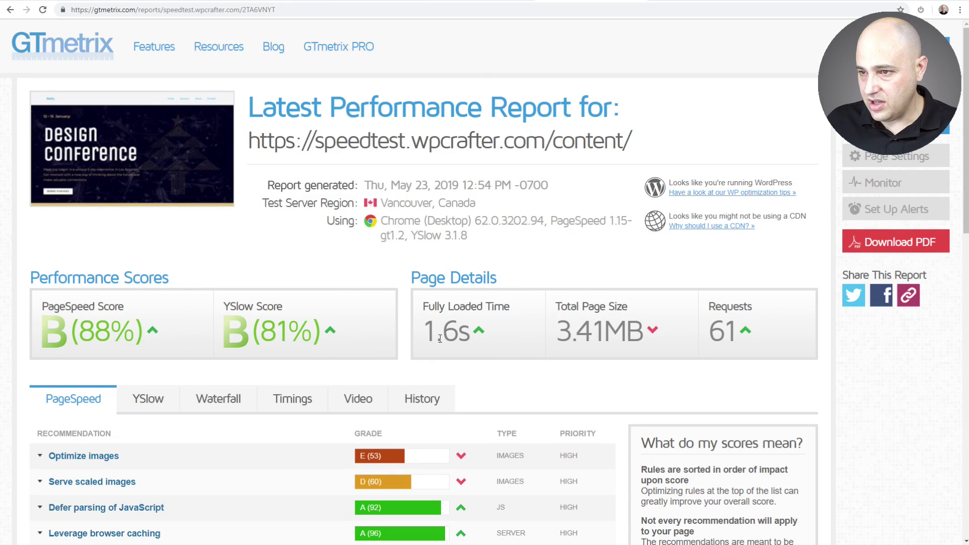
key("alt+Tab")
left_click(369, 421)
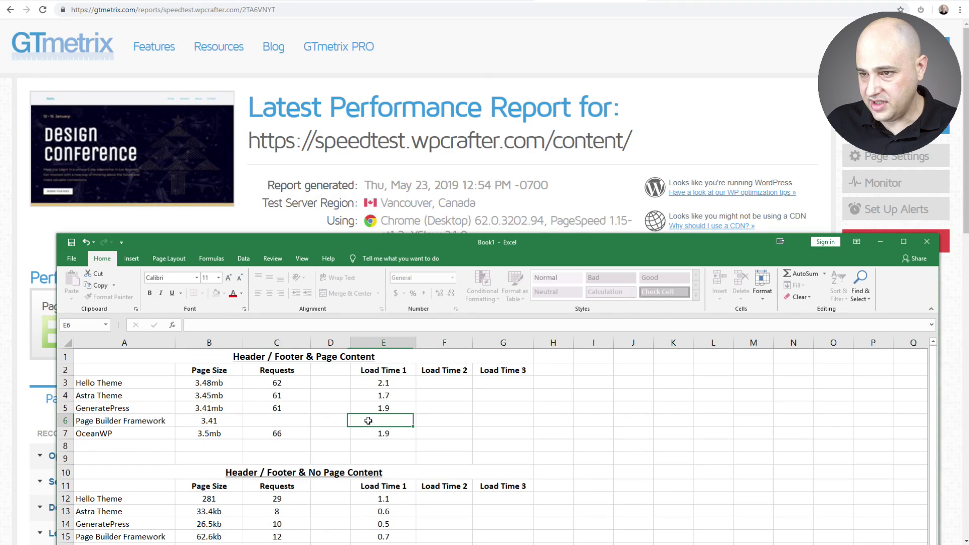
type("1.6")
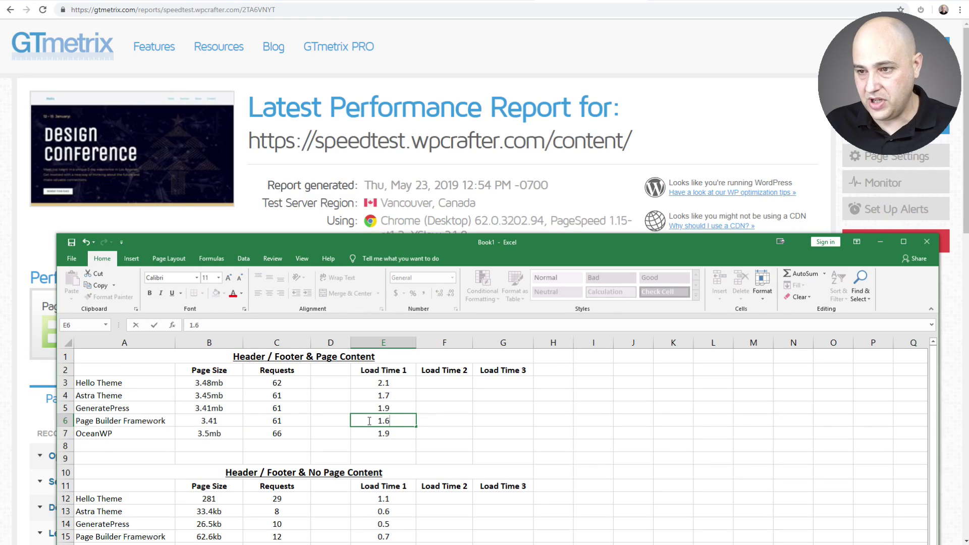
left_click(430, 418)
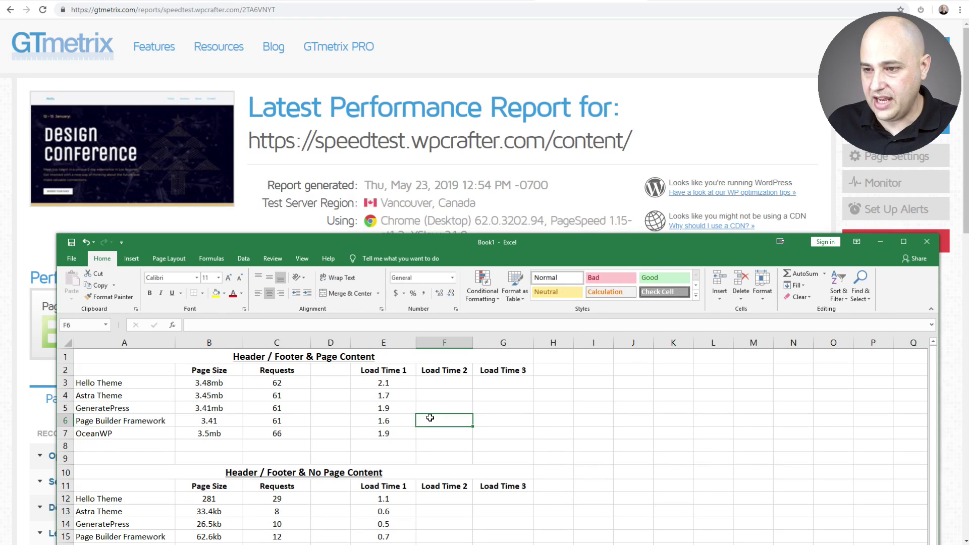
Bring up the Theme Builder Header / Footer & Page Content table in the workbook.
scroll(430, 418, "down", 3)
scroll(430, 418, "down", 5)
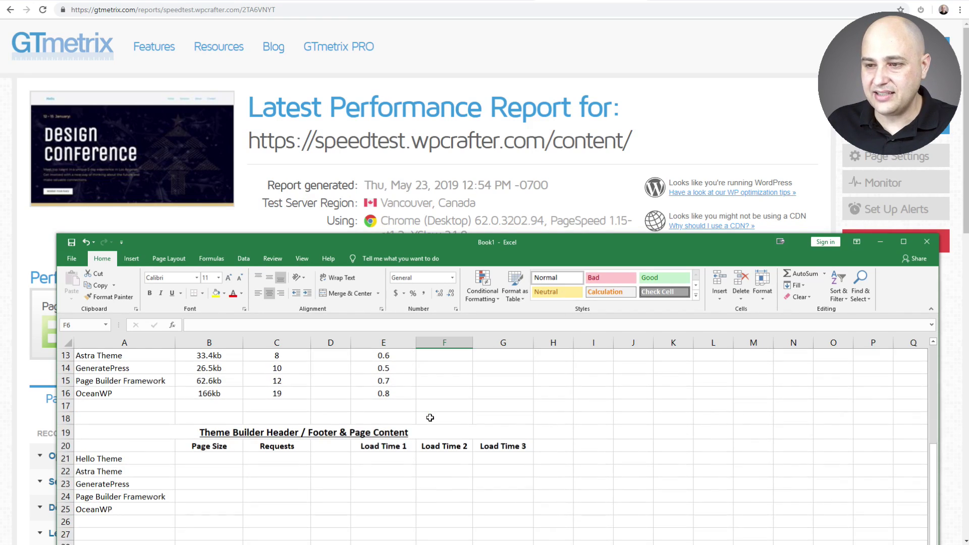
scroll(430, 418, "up", 2)
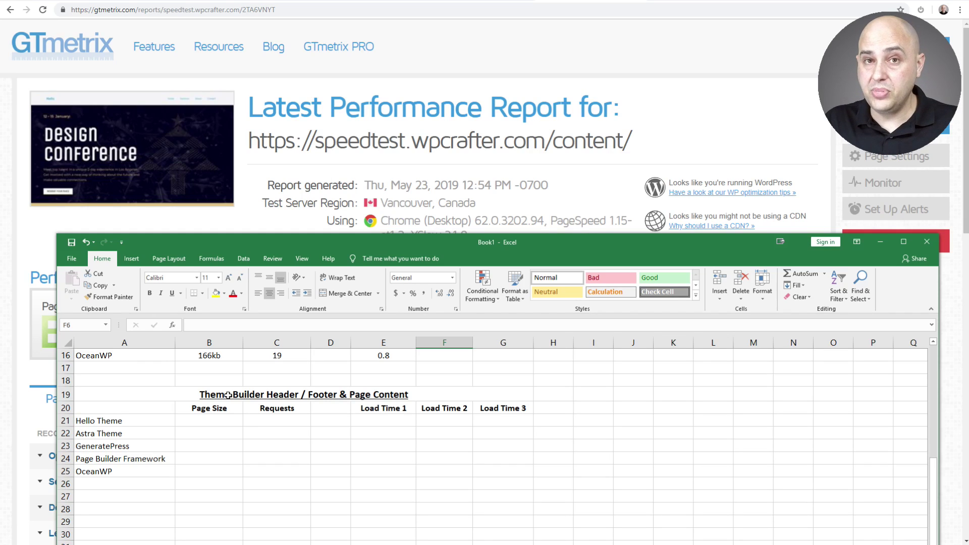
Copy Hello Theme's results from the Header / Footer & Page Content table into its row of the Theme Builder table.
scroll(228, 396, "up", 5)
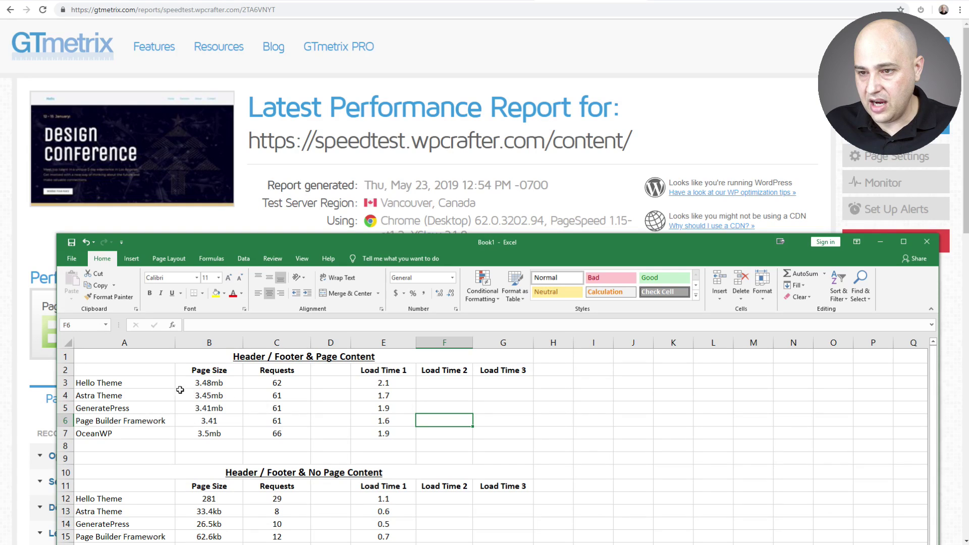
left_click_drag(180, 385, 372, 389)
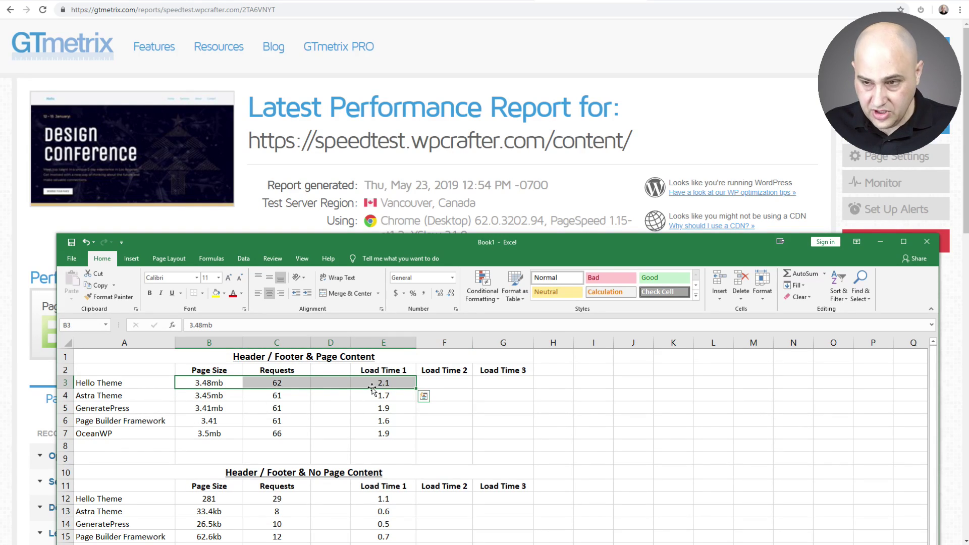
key("ctrl+c")
scroll(321, 399, "down", 2)
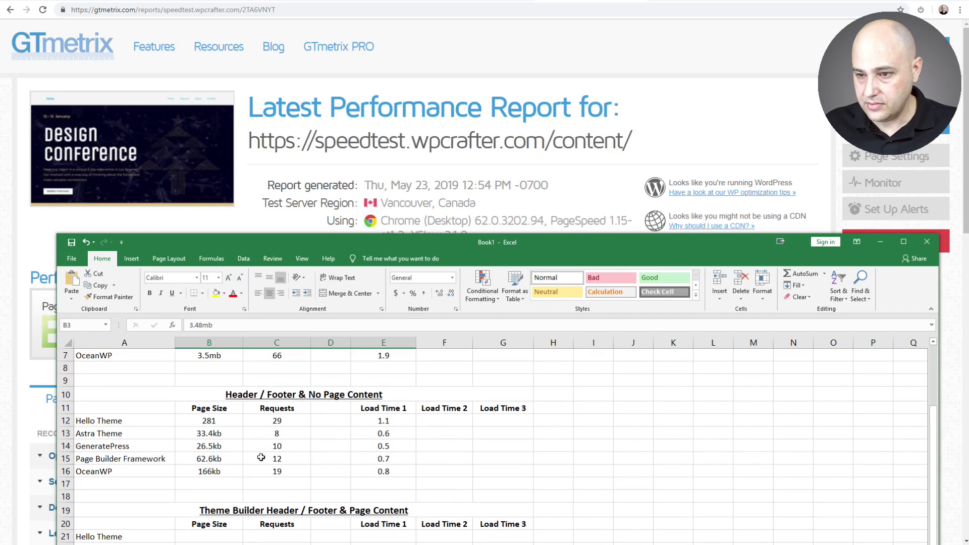
left_click(223, 537)
key("ctrl+v")
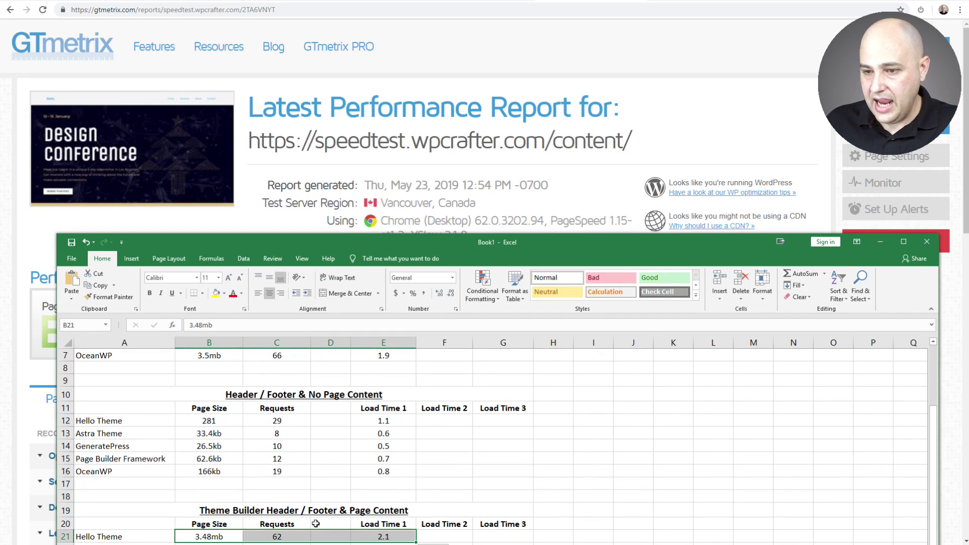
left_click(212, 544)
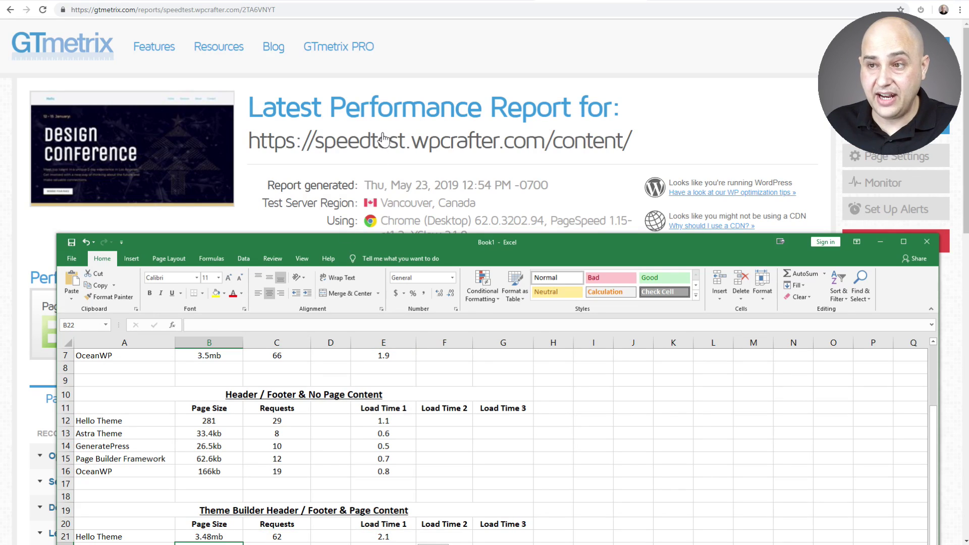
Switch to the WordPress admin in the browser and open Elementor's Theme Builder template list.
left_click(444, 65)
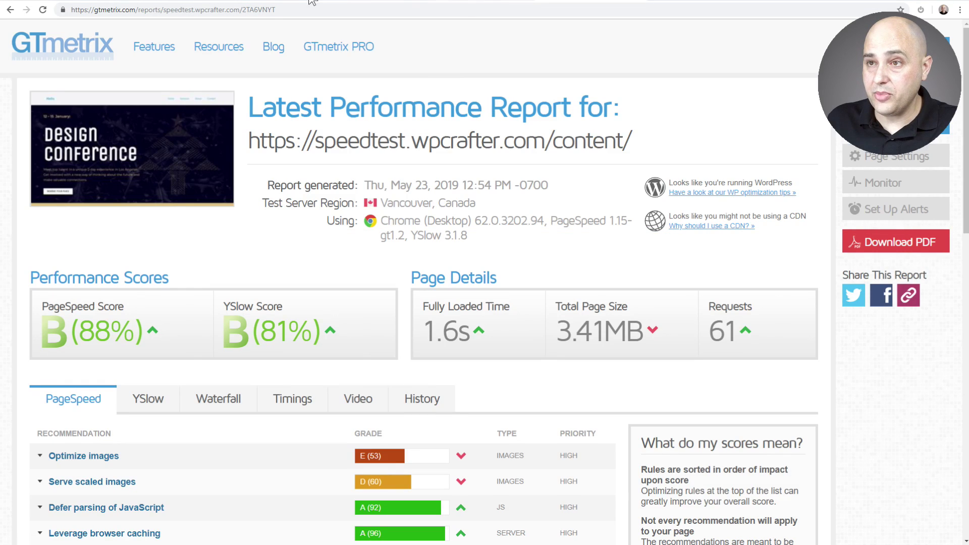
left_click(272, 2)
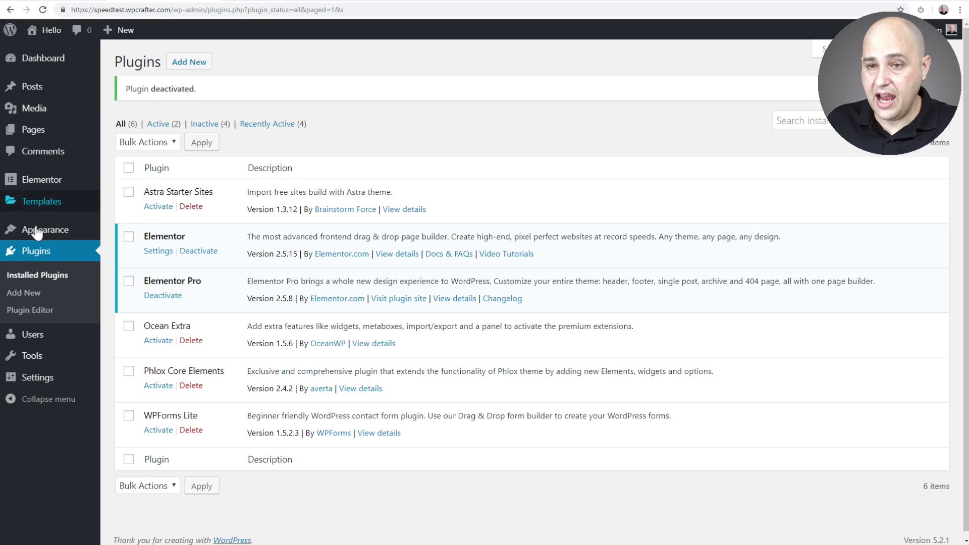
mouse_move(38, 222)
left_click(127, 244)
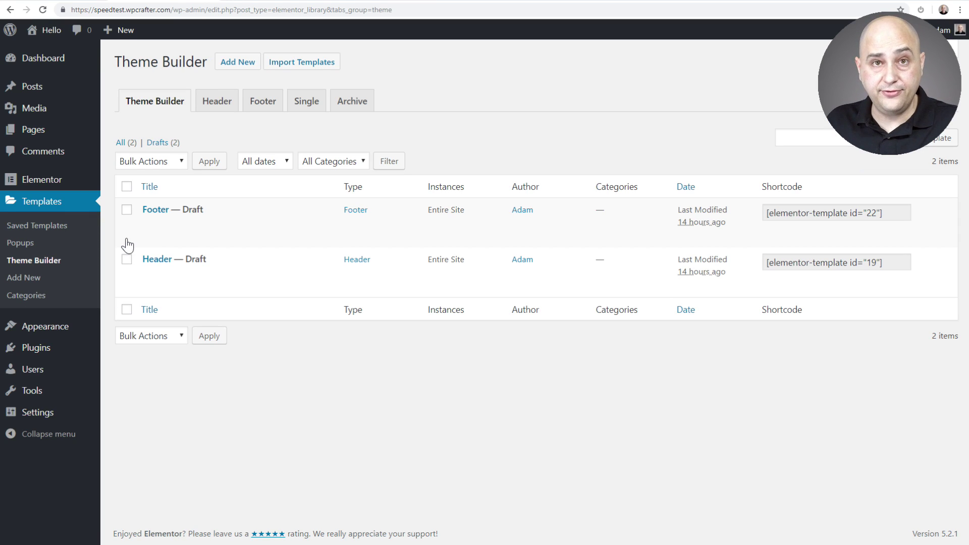
Bulk edit the Footer and Header templates to set their status to Published.
left_click(127, 187)
left_click(148, 162)
left_click(147, 188)
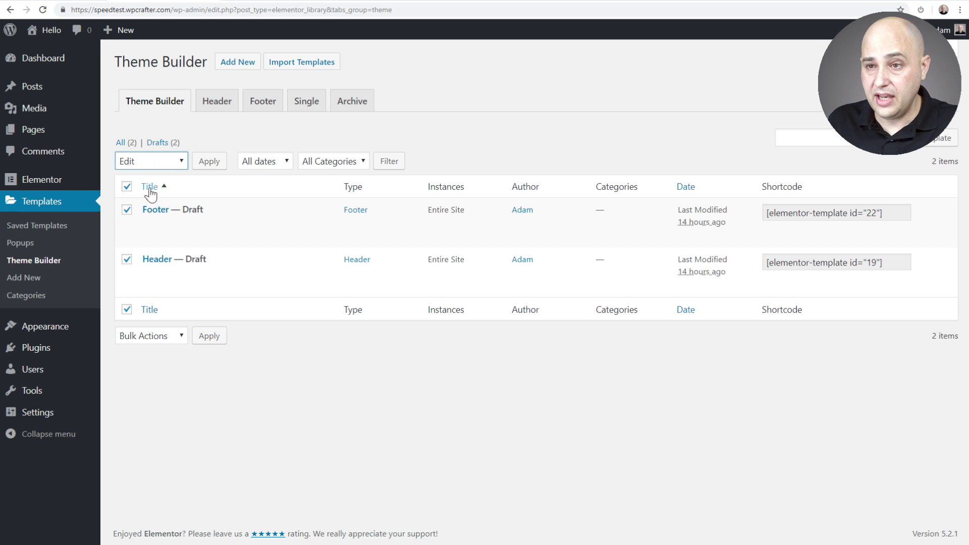
left_click(204, 161)
left_click(596, 257)
left_click(611, 281)
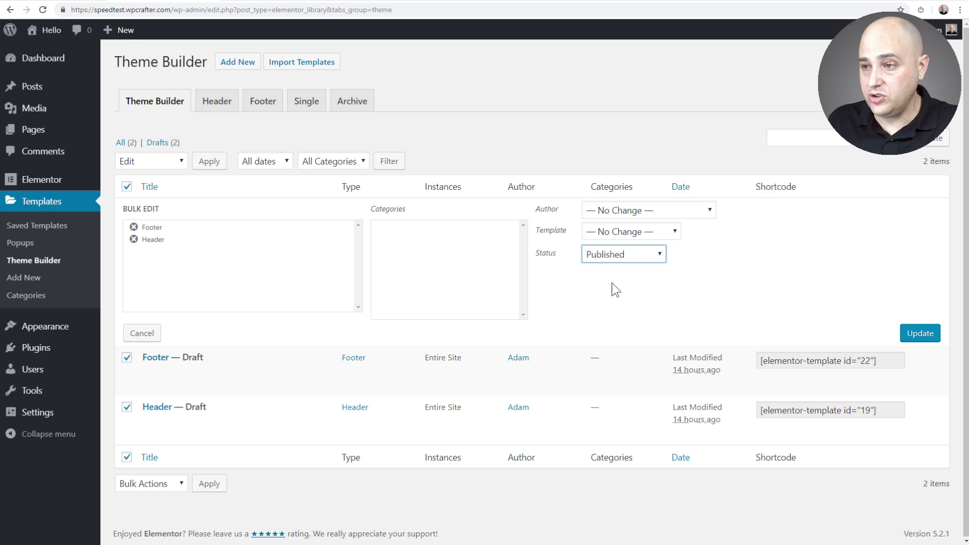
left_click(918, 341)
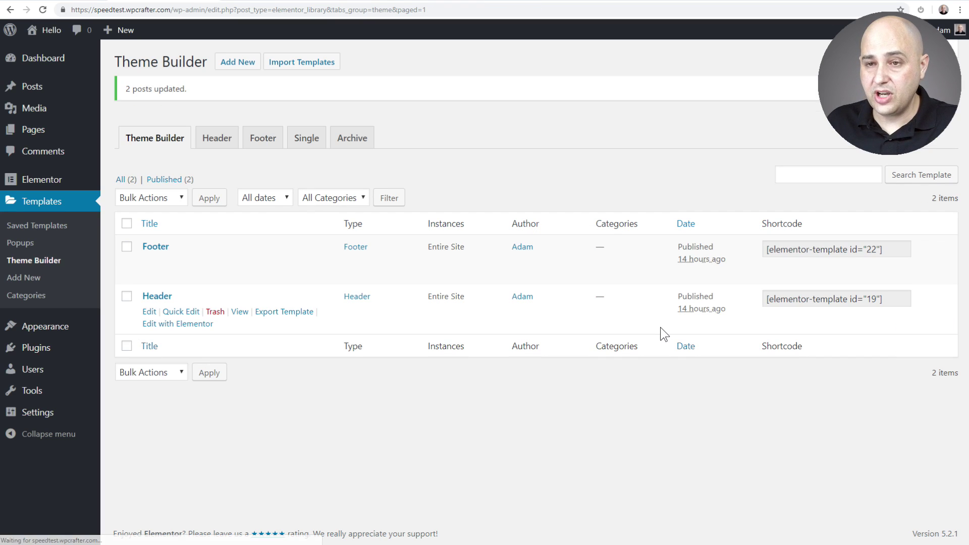
Check the active theme among the installed themes, and reload the site's content and no-content pages.
left_click(63, 329)
mouse_move(206, 328)
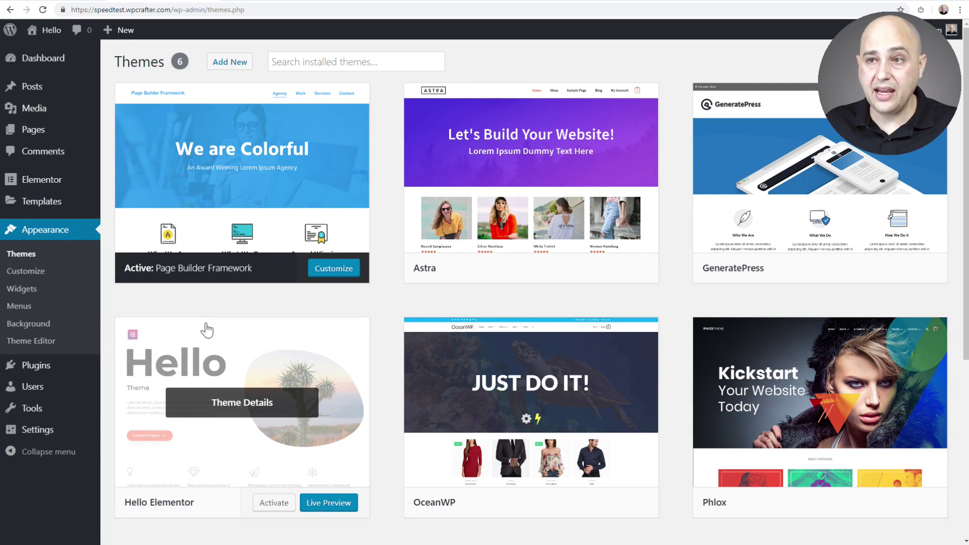
left_click(275, 0)
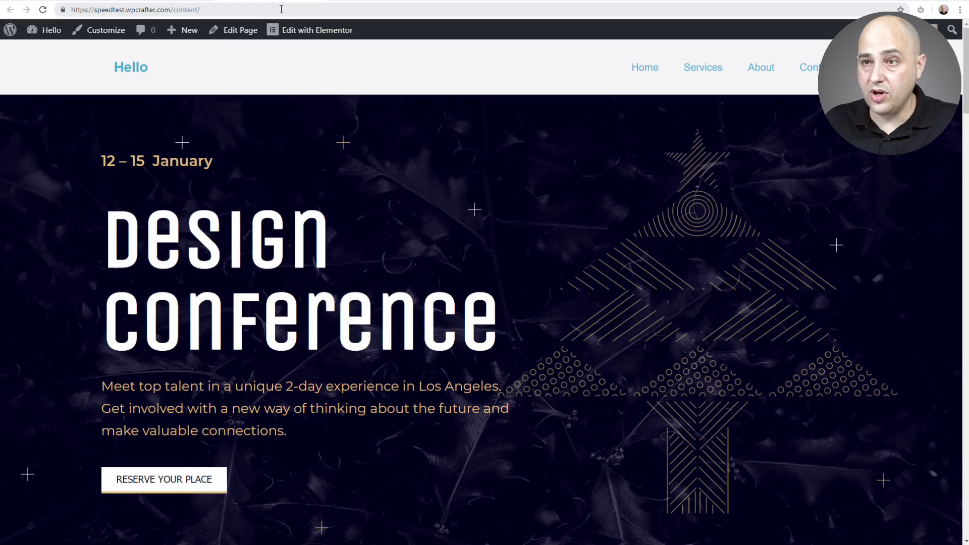
key("F5")
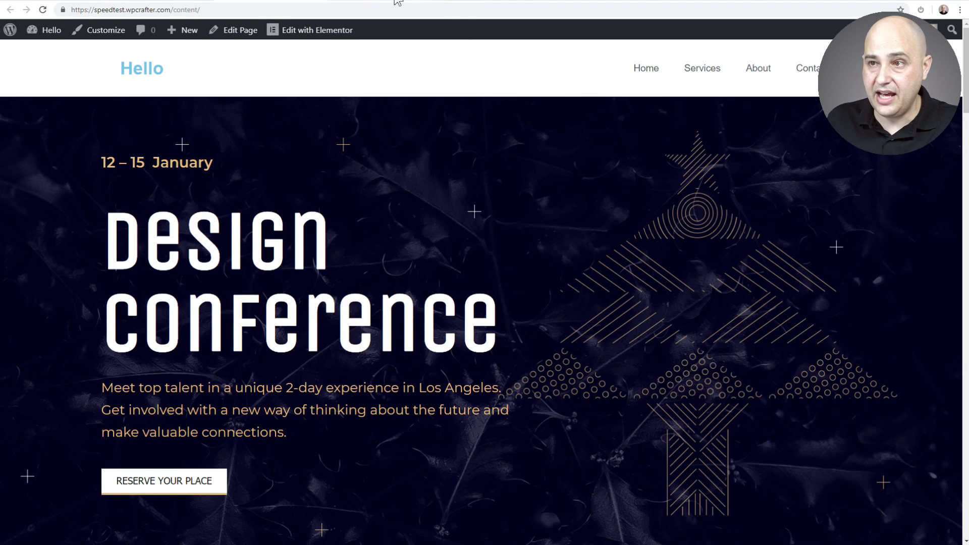
left_click(378, 1)
left_click(364, 9)
key("Return")
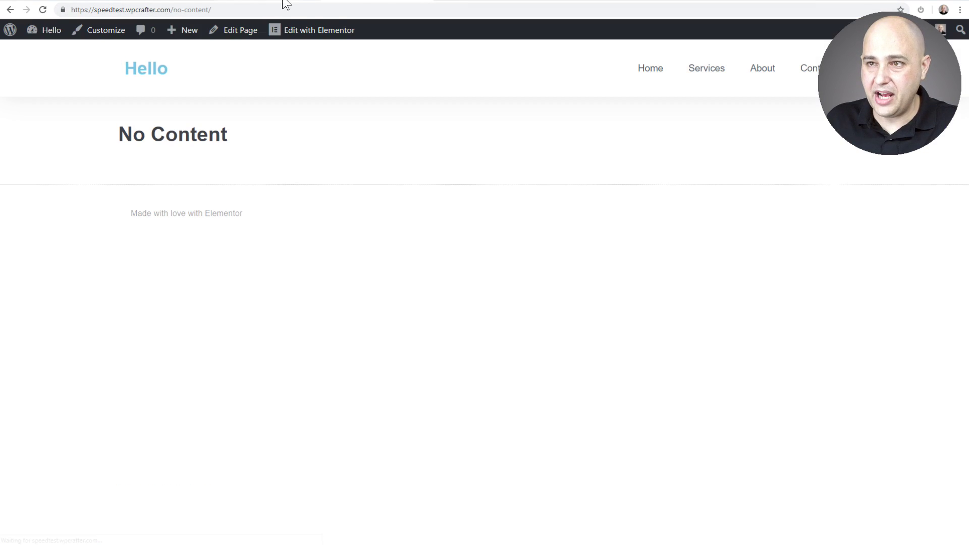
Examine the Theme Builder footer and header on the content page.
left_click(283, 1)
scroll(286, 144, "down", 15)
scroll(287, 144, "down", 15)
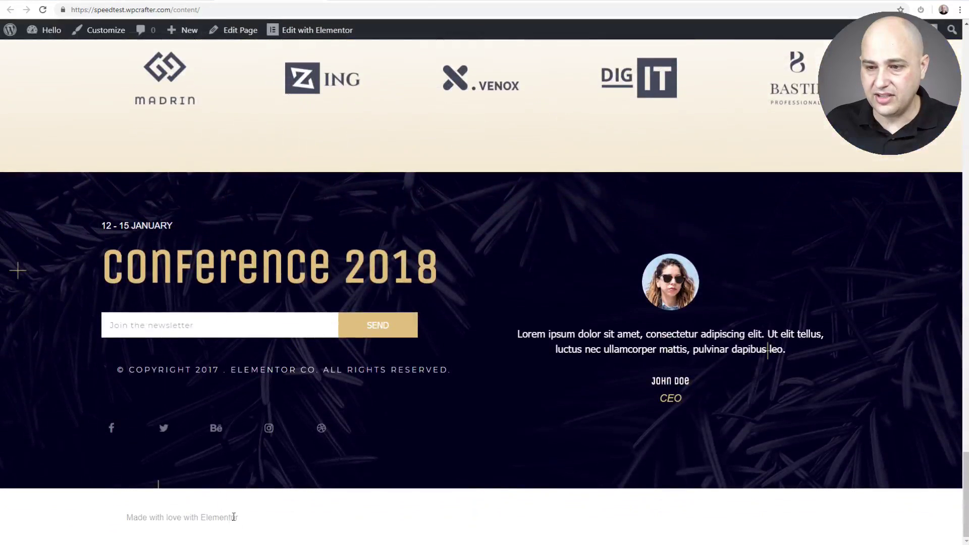
left_click_drag(230, 517, 130, 515)
scroll(217, 308, "up", 10)
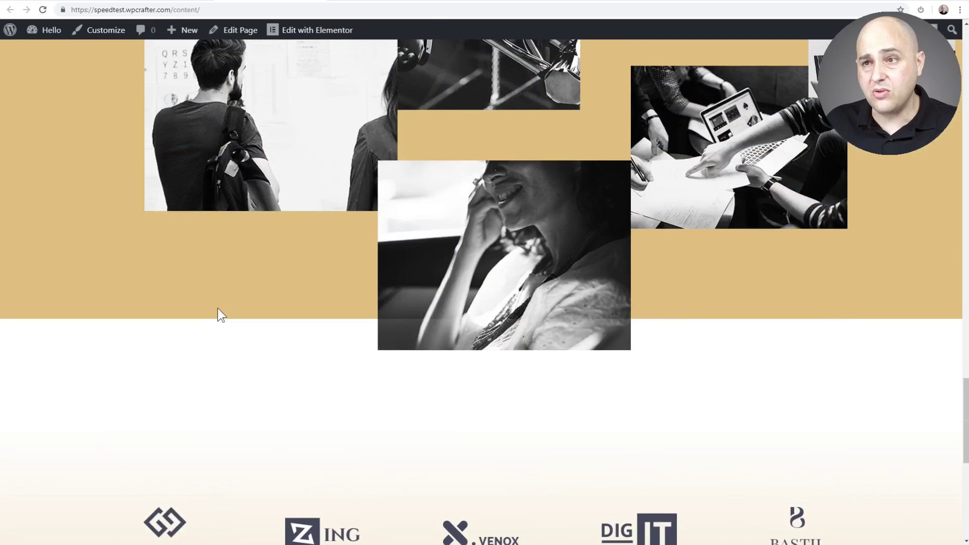
scroll(284, 207, "up", 15)
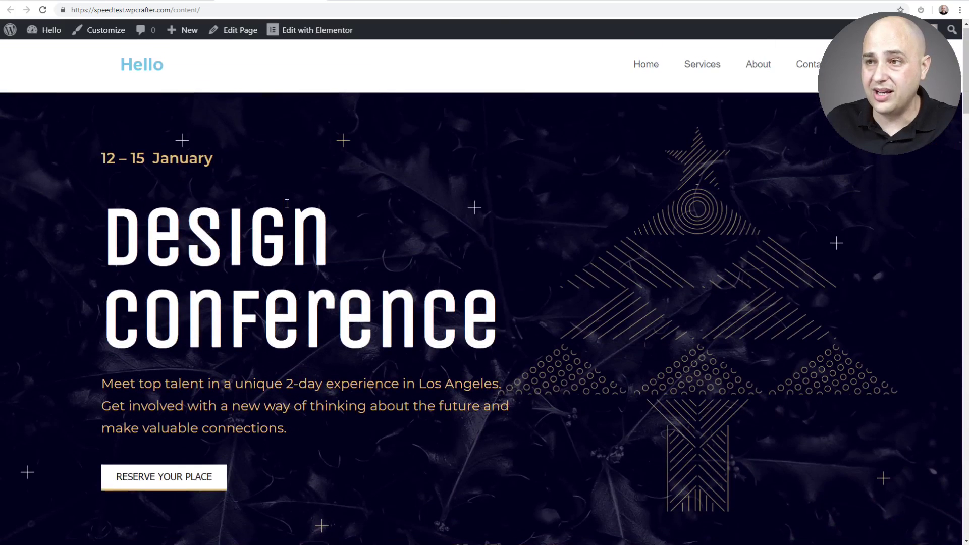
Retest the content and no-content pages in GTmetrix.
left_click(480, 1)
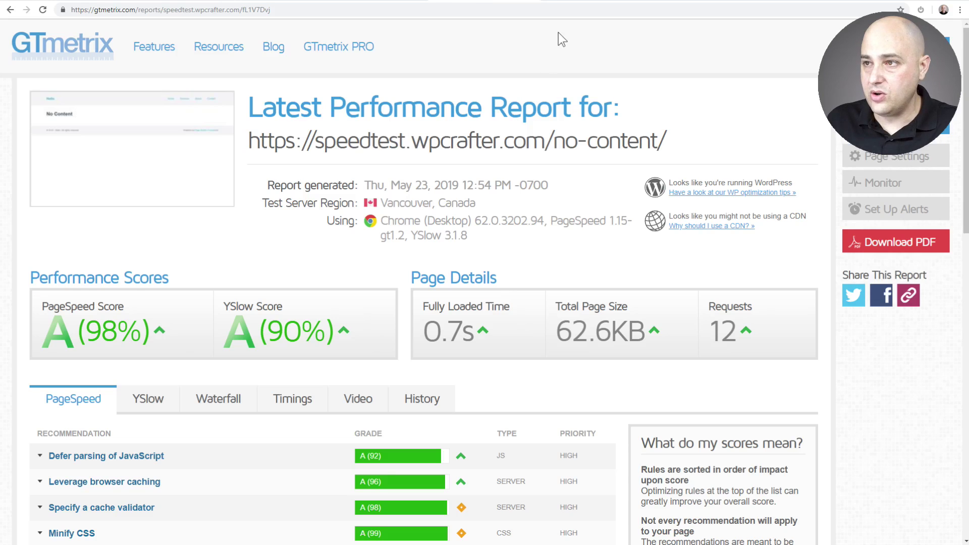
left_click(590, 2)
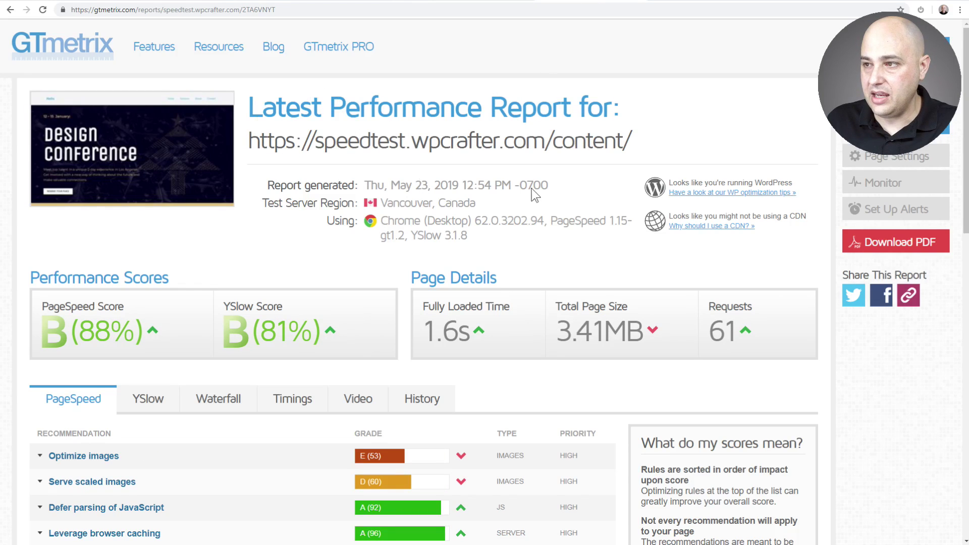
left_click(889, 96)
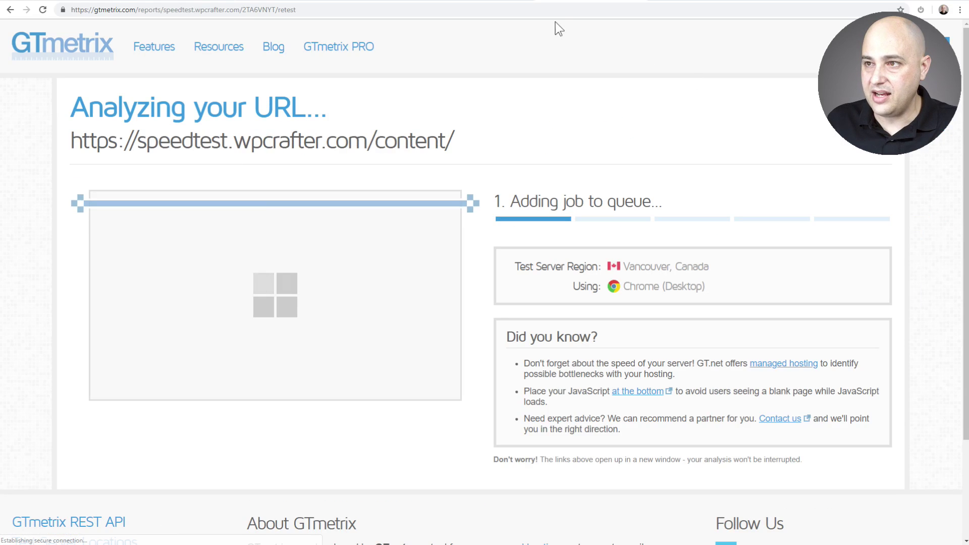
left_click(502, 2)
left_click(896, 127)
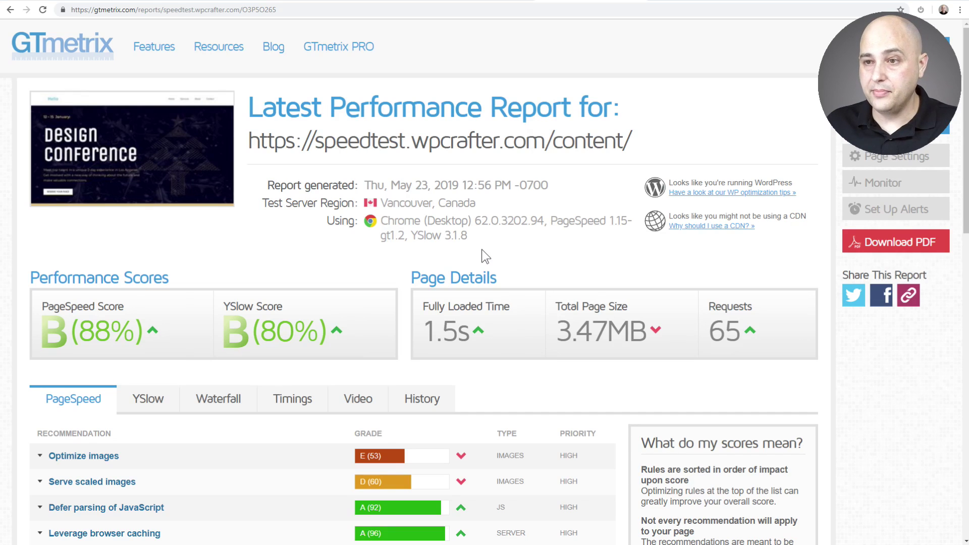
Check the content report and record Page Builder Framework's page size 3.47mb and requests 65 in the Theme Builder table.
scroll(483, 251, "down", 5)
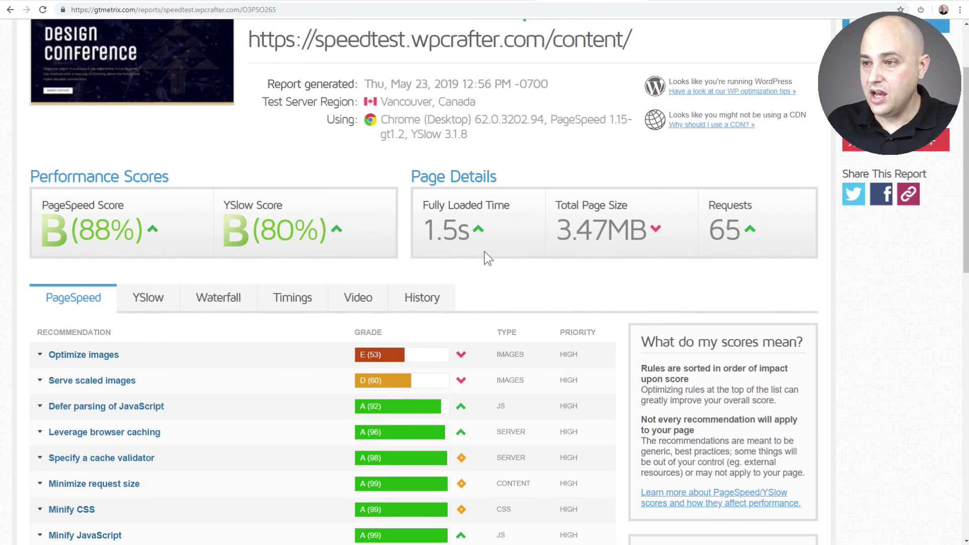
key("alt+Tab")
scroll(381, 504, "down", 1)
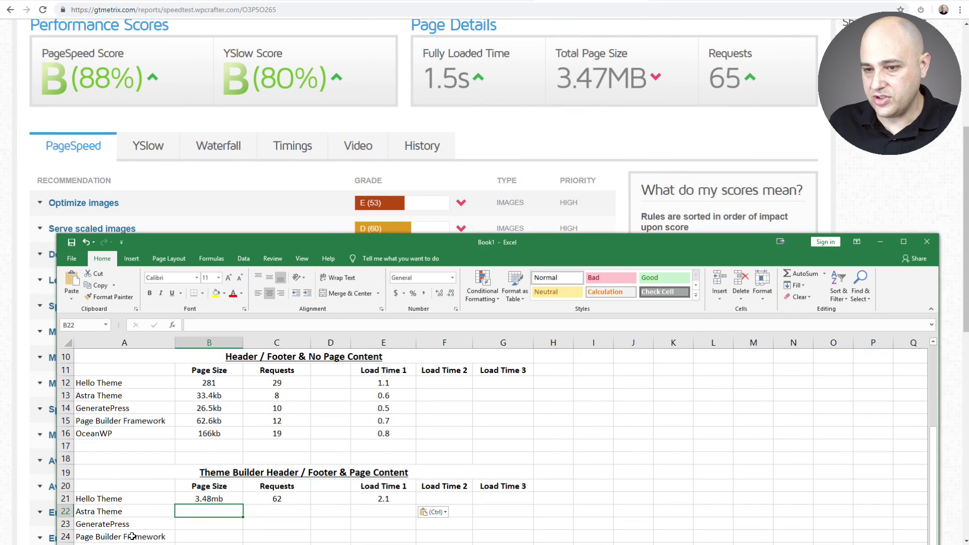
left_click(196, 537)
type("3.47")
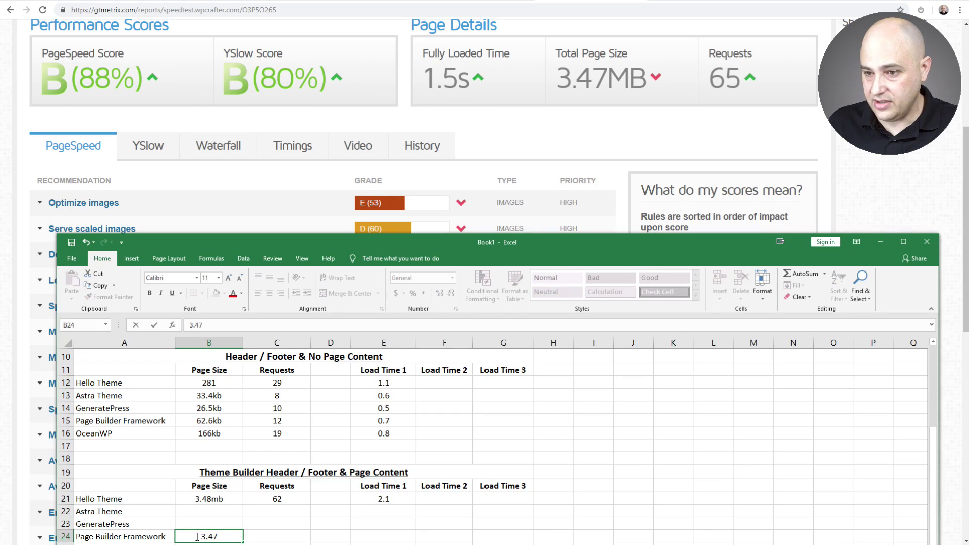
type("mb")
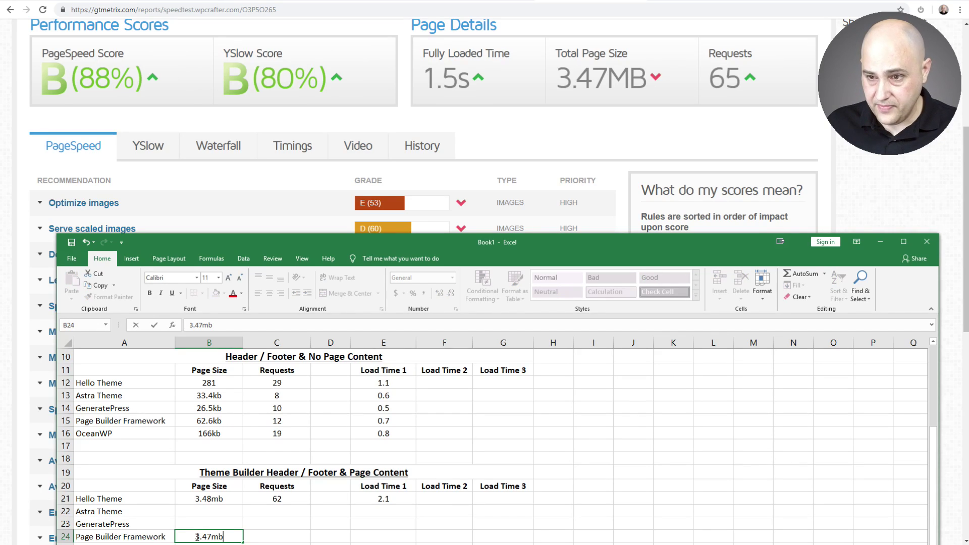
left_click(259, 536)
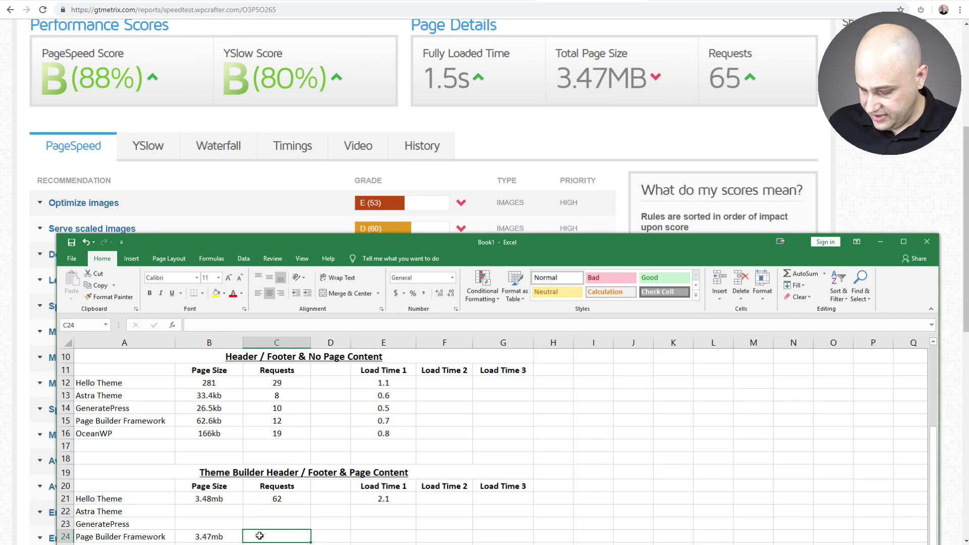
type("65")
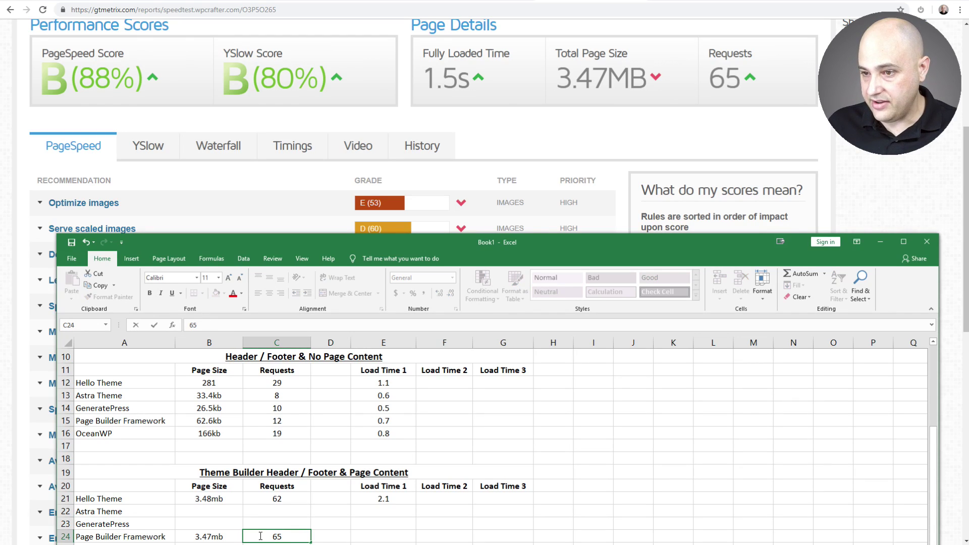
Record 1.5 as Page Builder Framework's Load Time 1 in the Theme Builder Header / Footer & Page Content table.
left_click(364, 536)
type("1.5")
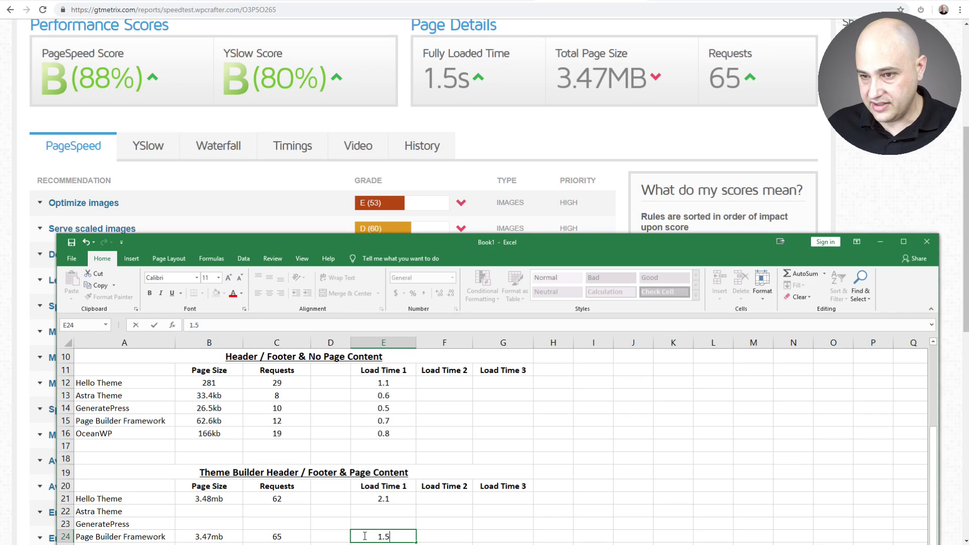
key("Return")
key("Up")
key("Left")
key("Left")
key("Left")
key("Left")
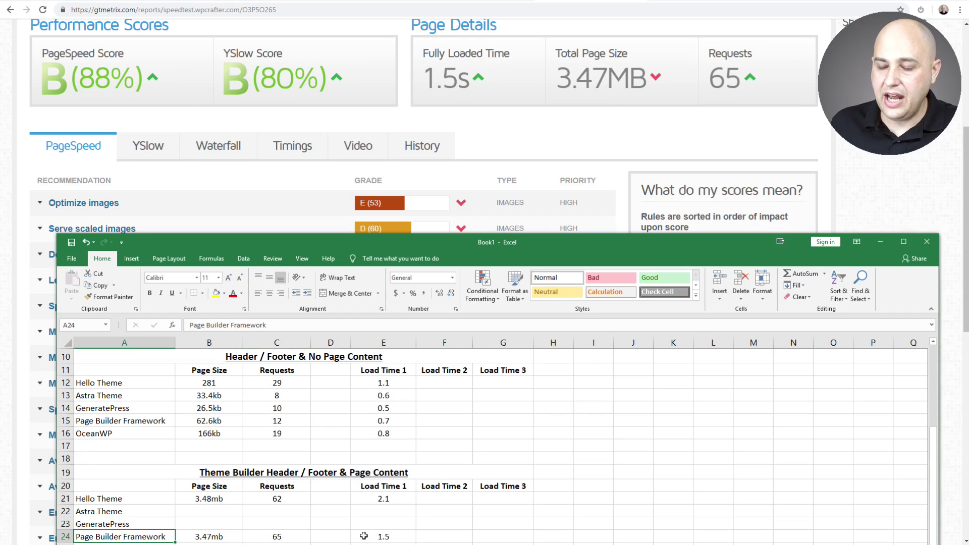
Move the workbook window higher and enlarge the sheet to 178% zoom to review the result tables.
scroll(364, 535, "down", 2)
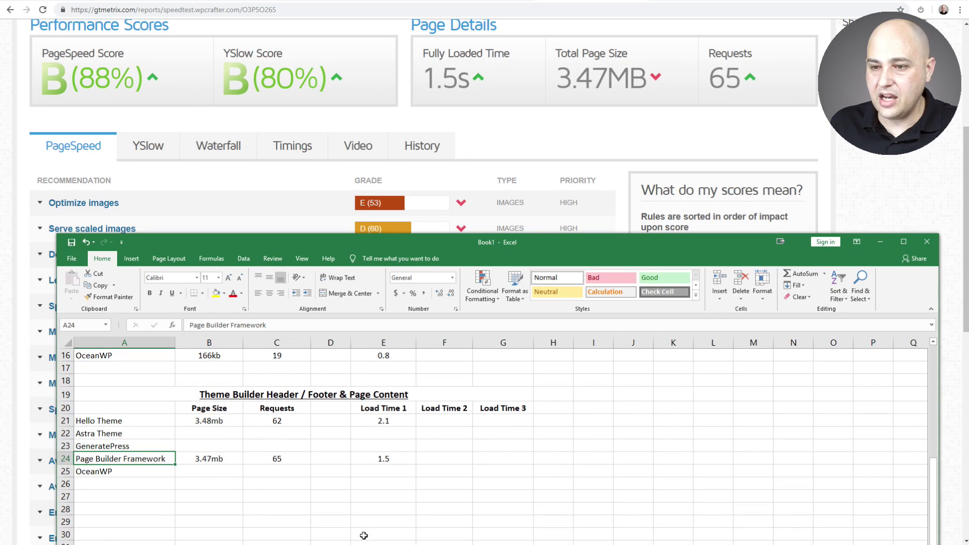
scroll(364, 536, "up", 5)
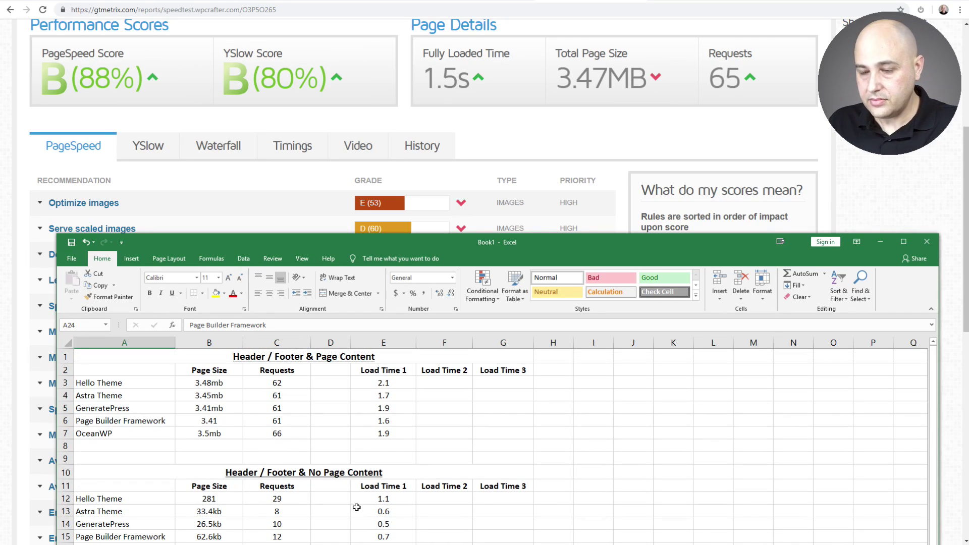
left_click_drag(432, 244, 431, 111)
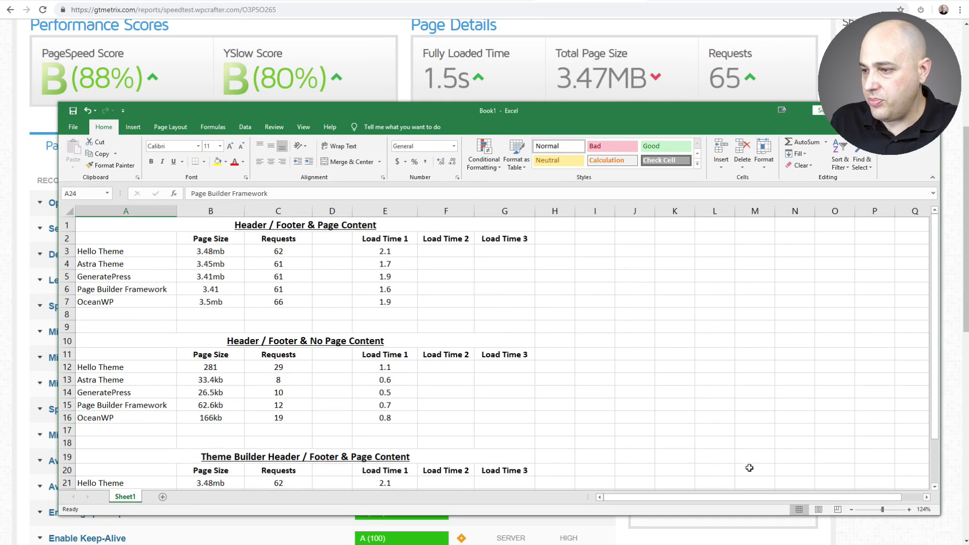
left_click_drag(883, 510, 887, 510)
scroll(622, 417, "up", 1)
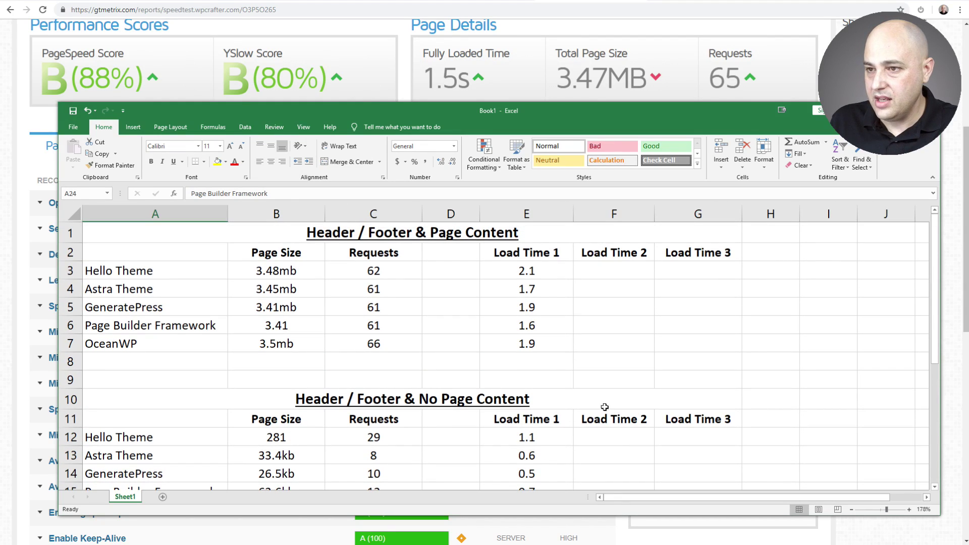
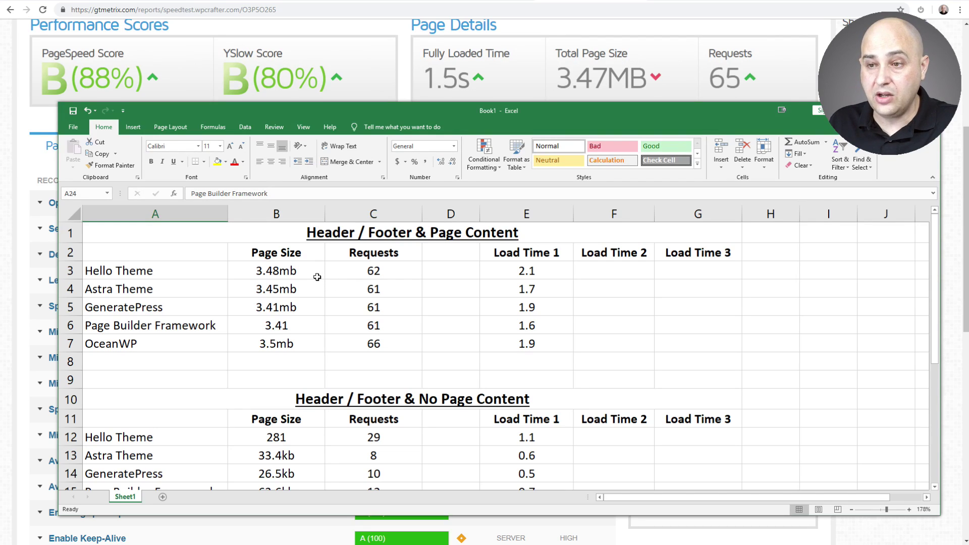
Compare the themes' page sizes and request counts in the Header / Footer & Page Content table.
left_click(248, 272)
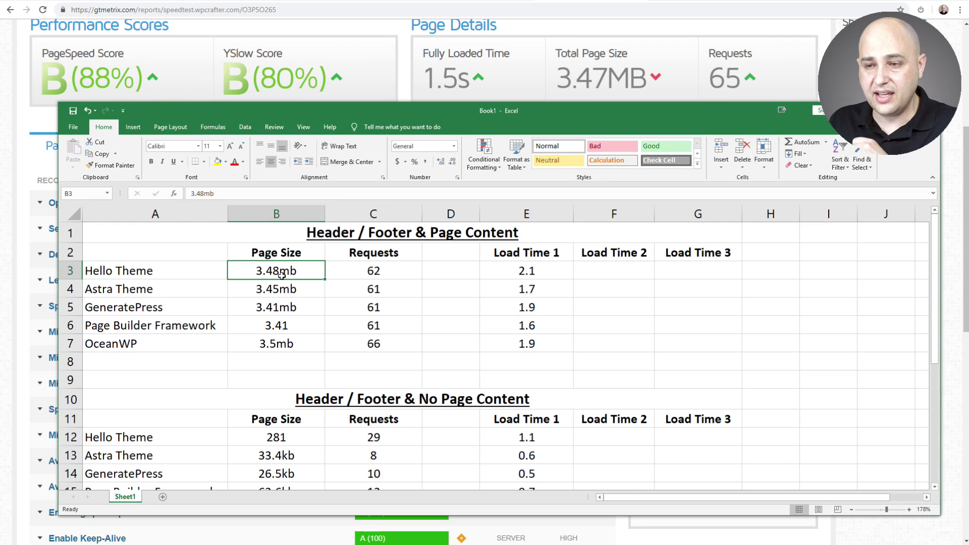
left_click(276, 345)
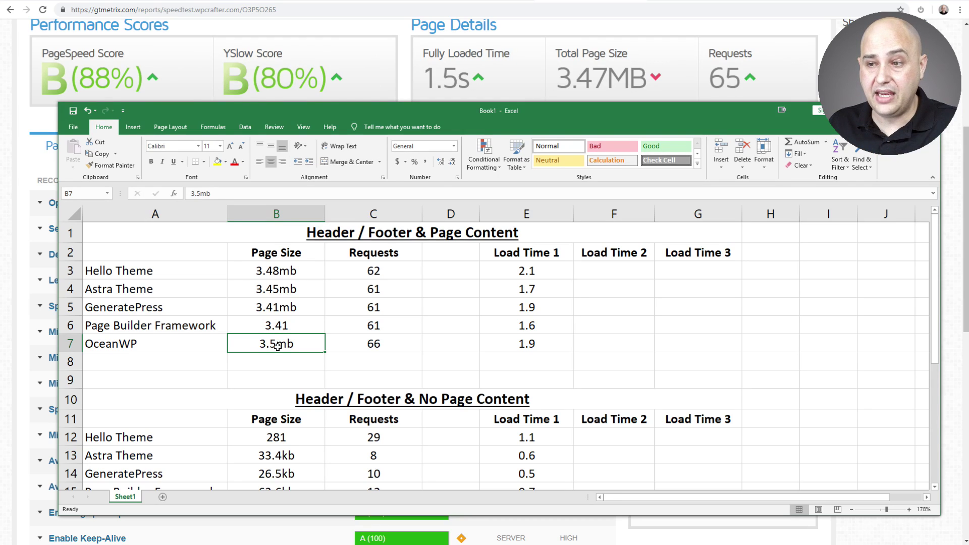
left_click(355, 274)
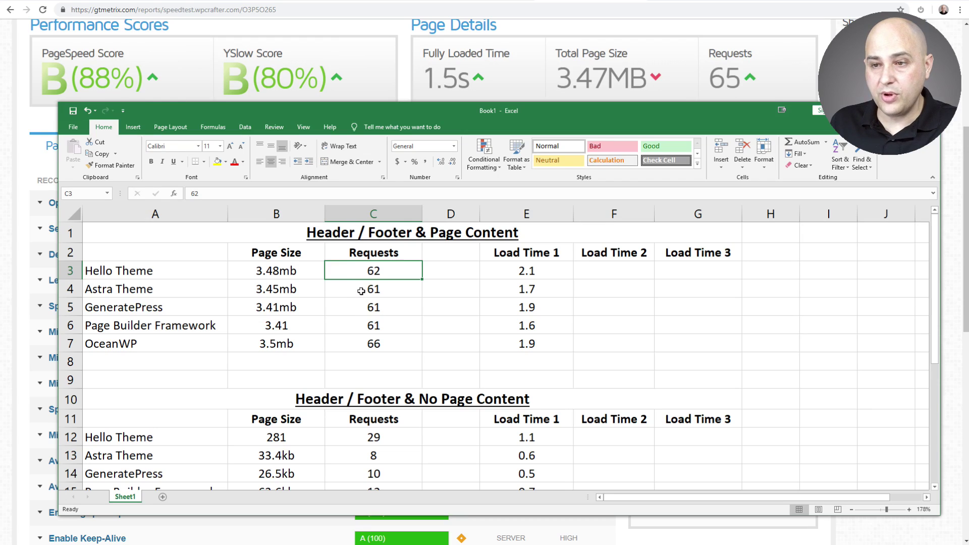
left_click(204, 296)
left_click(199, 312)
left_click(197, 324)
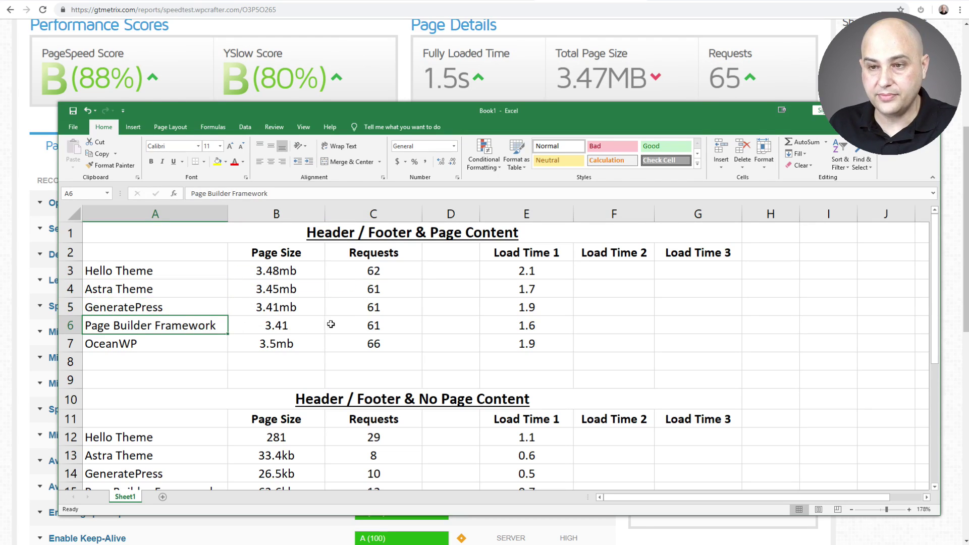
left_click(370, 274)
left_click(296, 271)
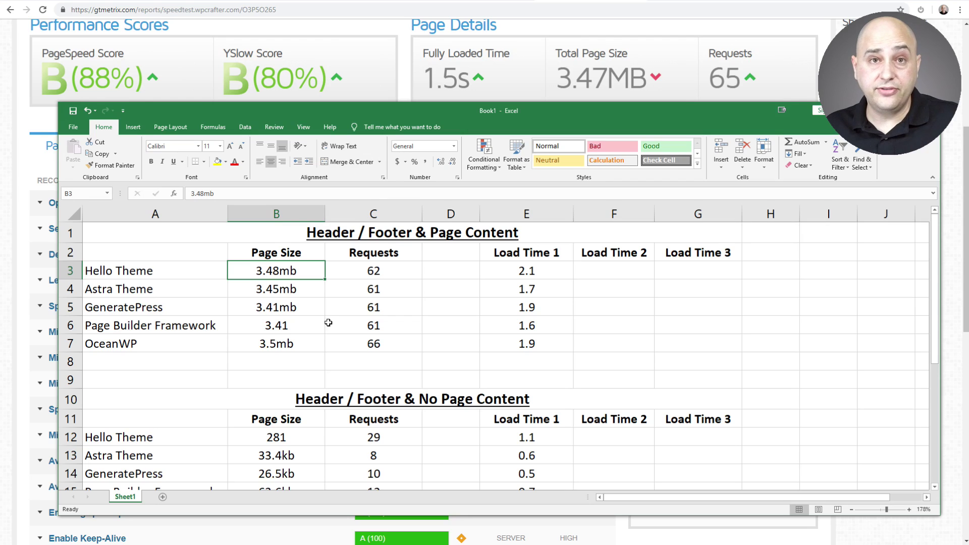
Check Hello Theme's page size in the Header / Footer & No Page Content table.
scroll(328, 322, "down", 3)
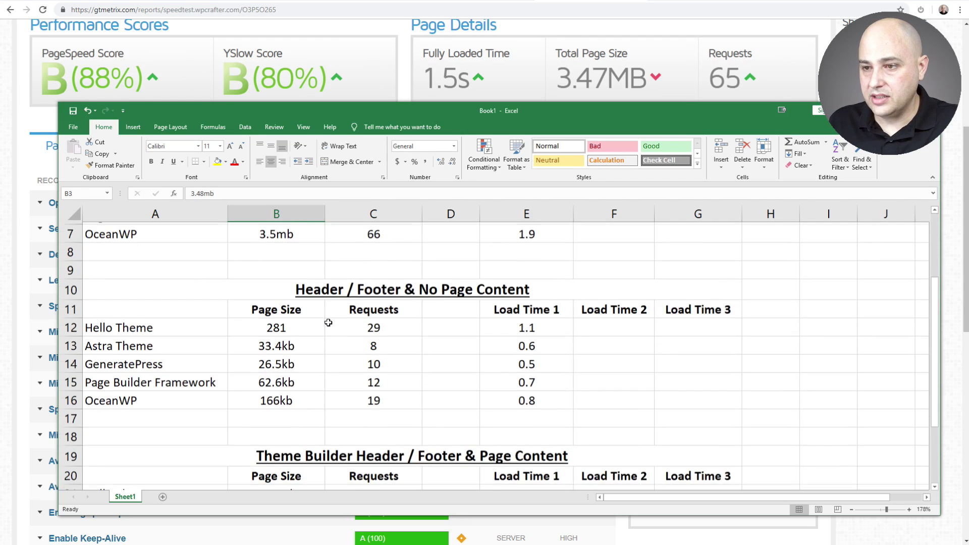
scroll(328, 322, "up", 1)
scroll(328, 323, "down", 1)
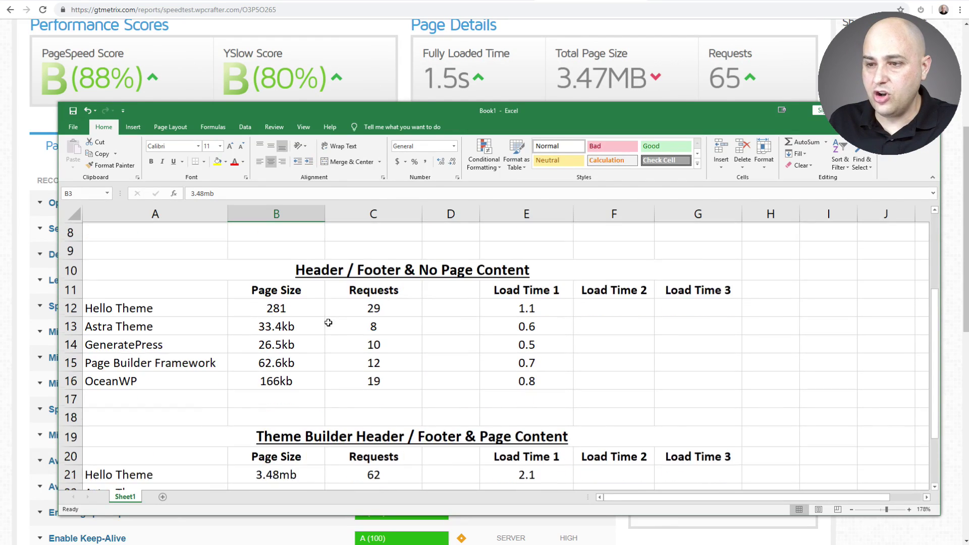
left_click(297, 272)
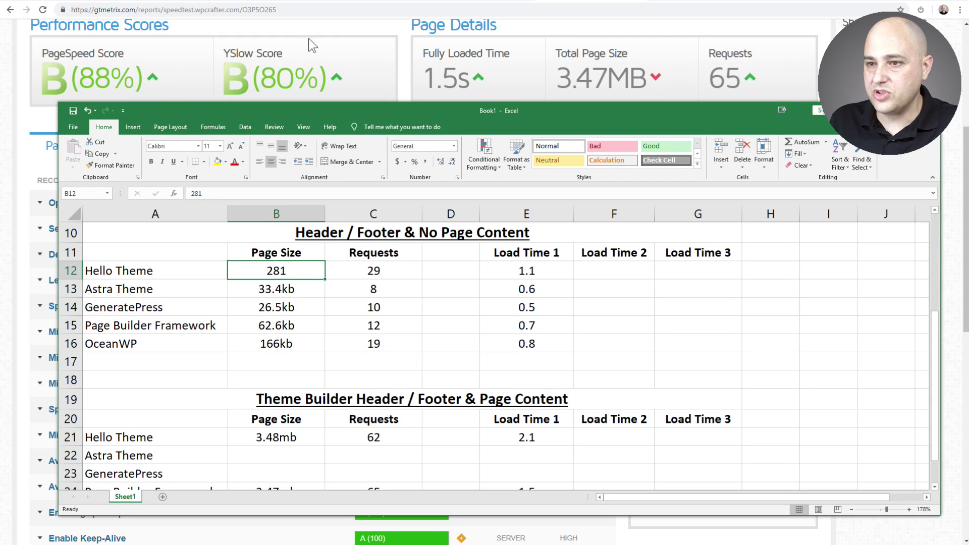
Switch to the WordPress themes page in the browser and activate the Hello Elementor theme.
left_click(280, 33)
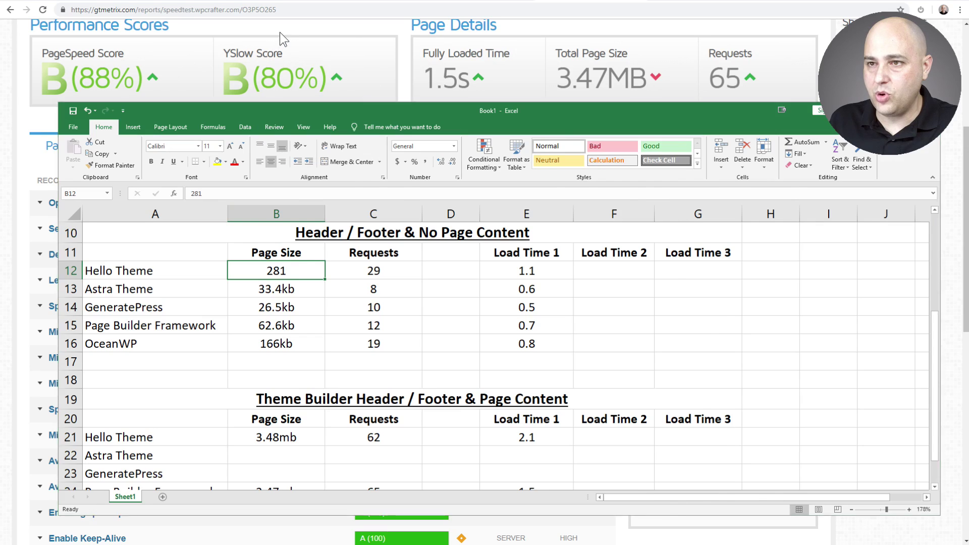
left_click(258, 1)
left_click(160, 1)
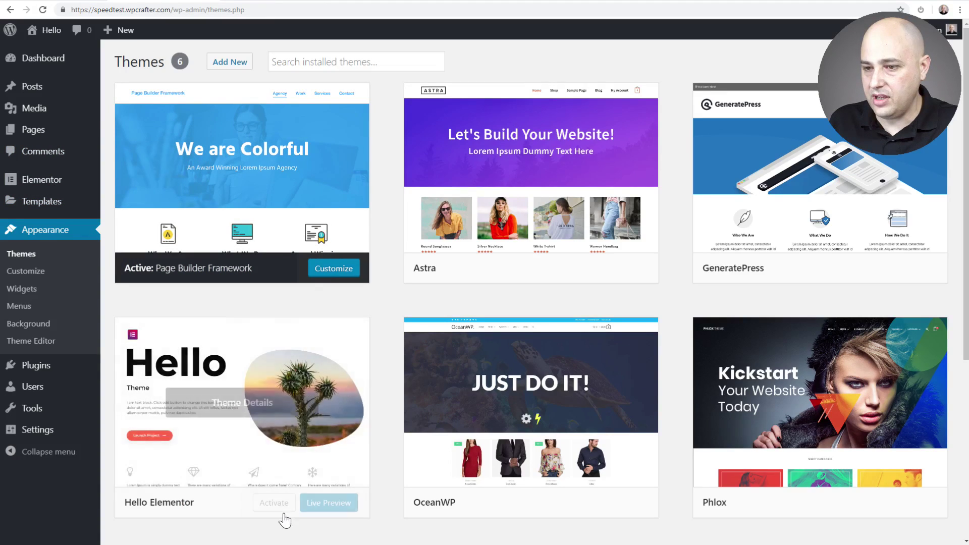
left_click(274, 505)
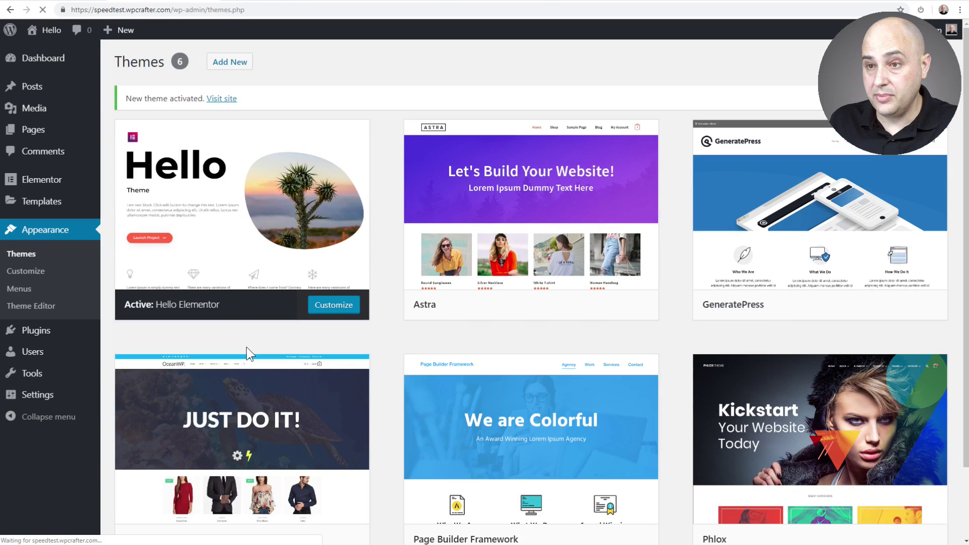
Reload the site's no-content page and retest it in GTmetrix.
left_click(377, 2)
left_click(361, 11)
key("Return")
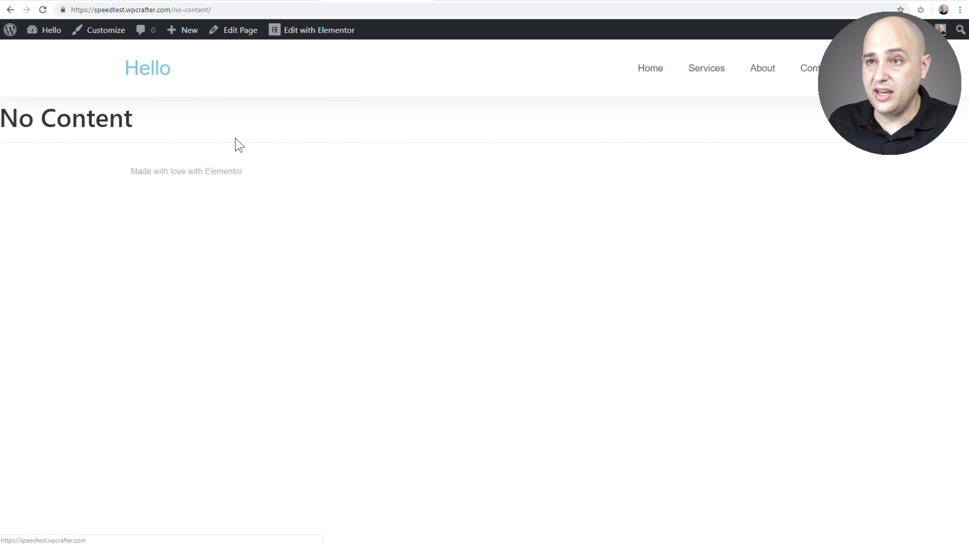
left_click(470, 1)
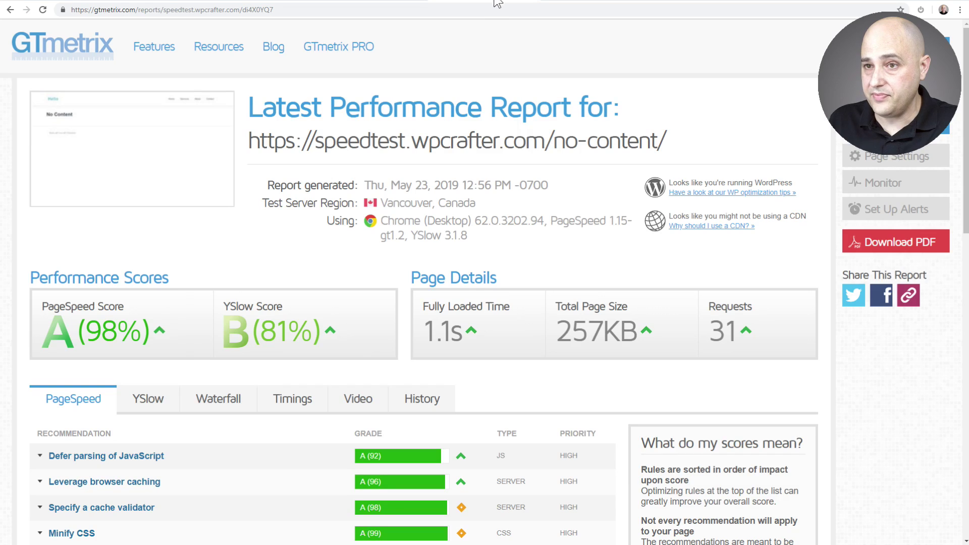
left_click(896, 96)
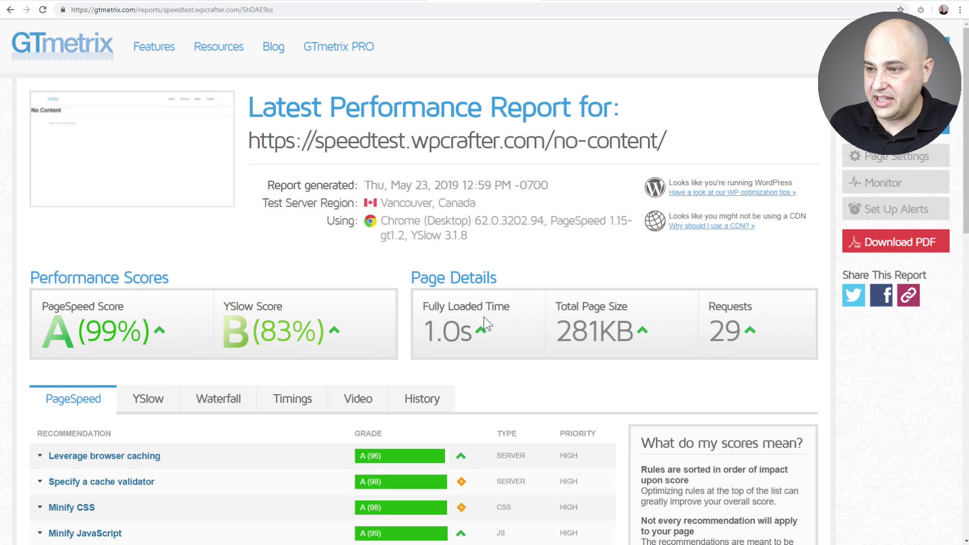
Check the report's total page size and, in Excel, complete Hello Theme's no-content page size as 281kb.
left_click_drag(561, 330, 627, 330)
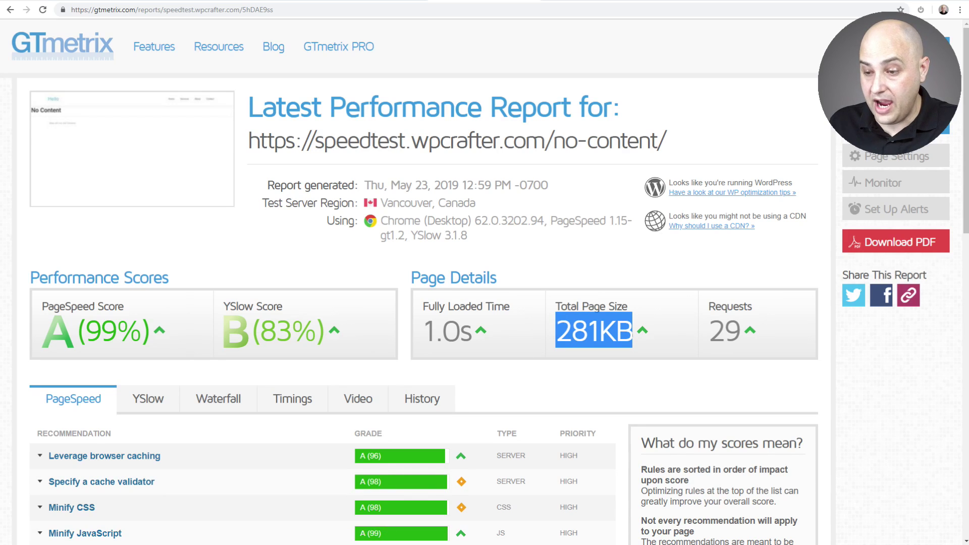
key("alt+Tab")
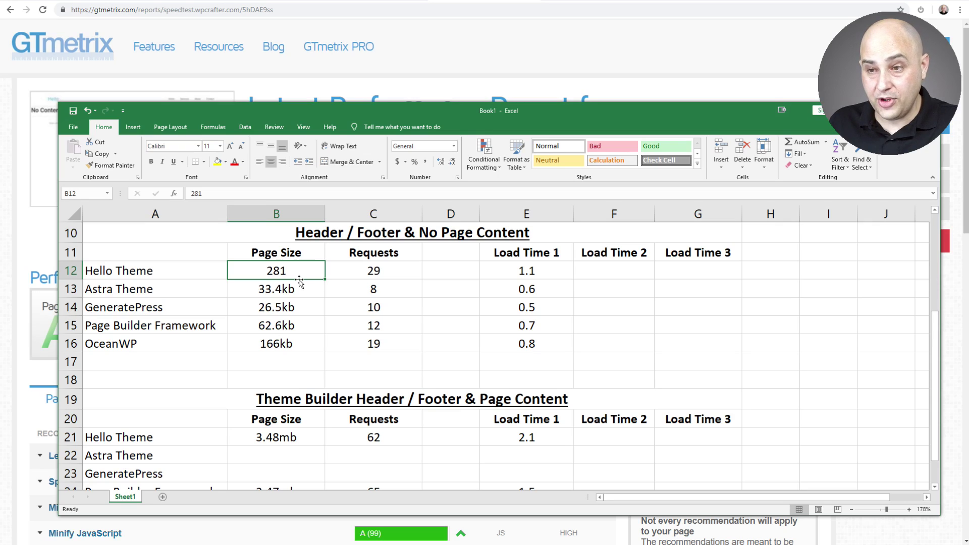
double_click(286, 270)
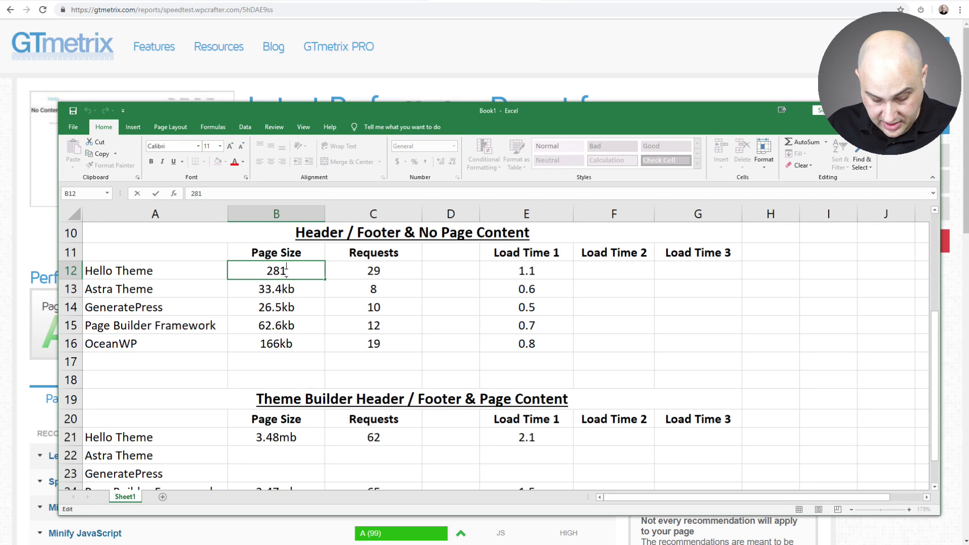
type("kb")
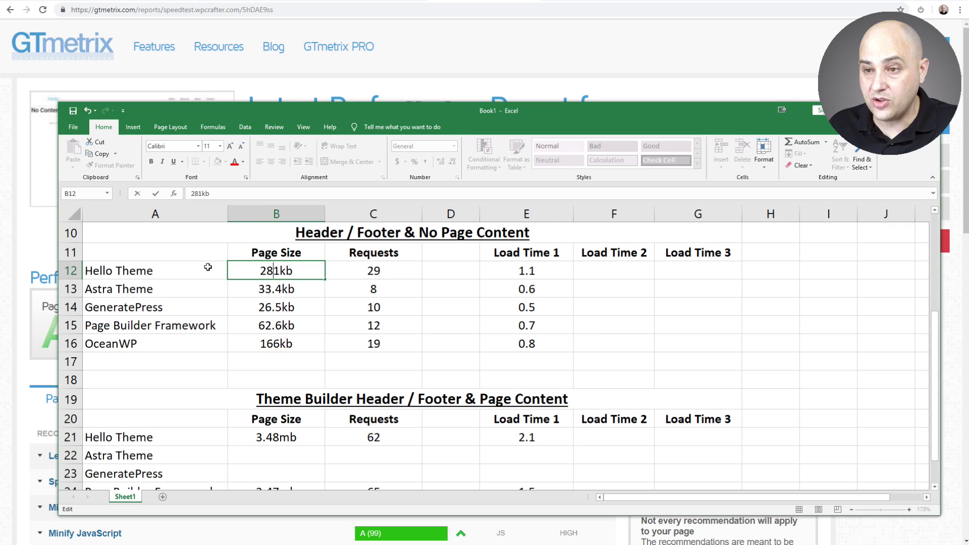
left_click(203, 267)
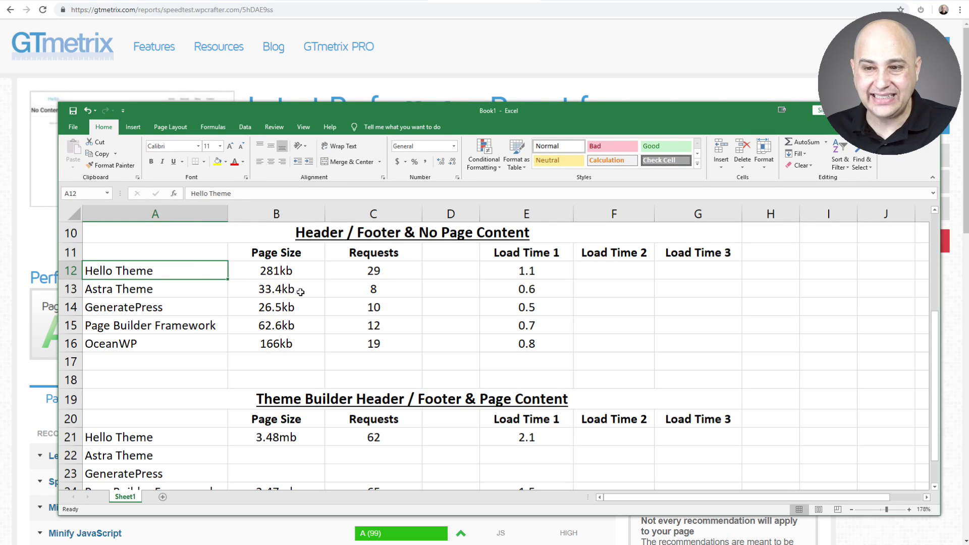
Compare the other themes' page sizes with Hello Theme's results in the Header / Footer & No Page Content table.
left_click(307, 309)
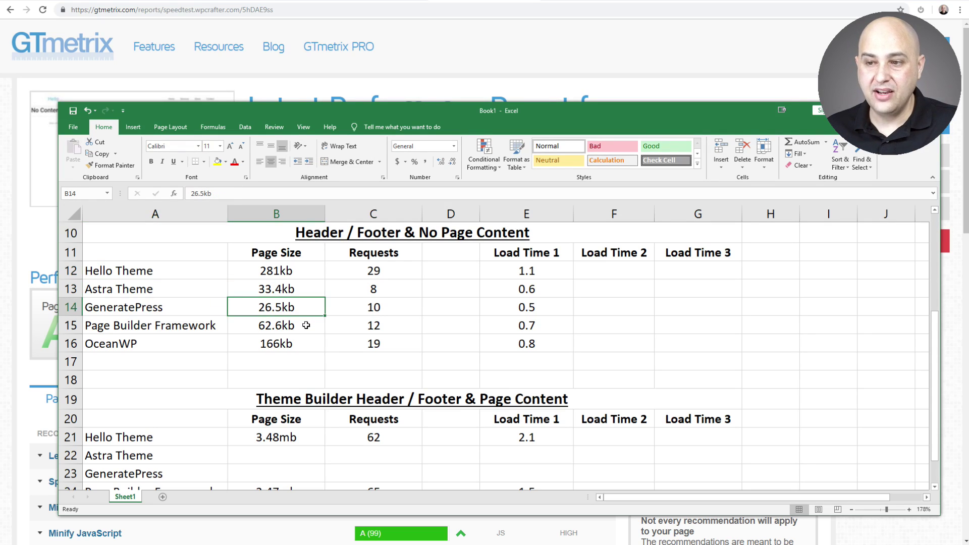
left_click(308, 333)
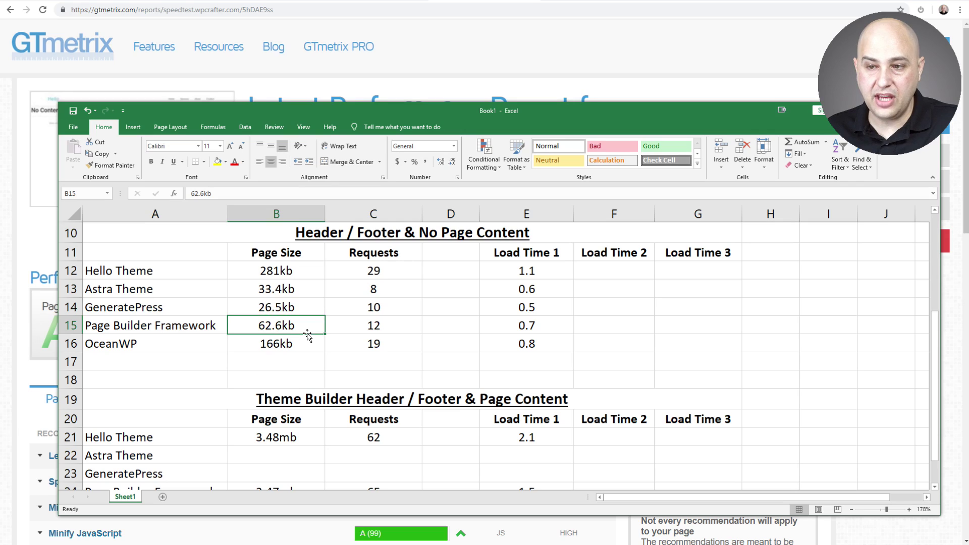
left_click(301, 293)
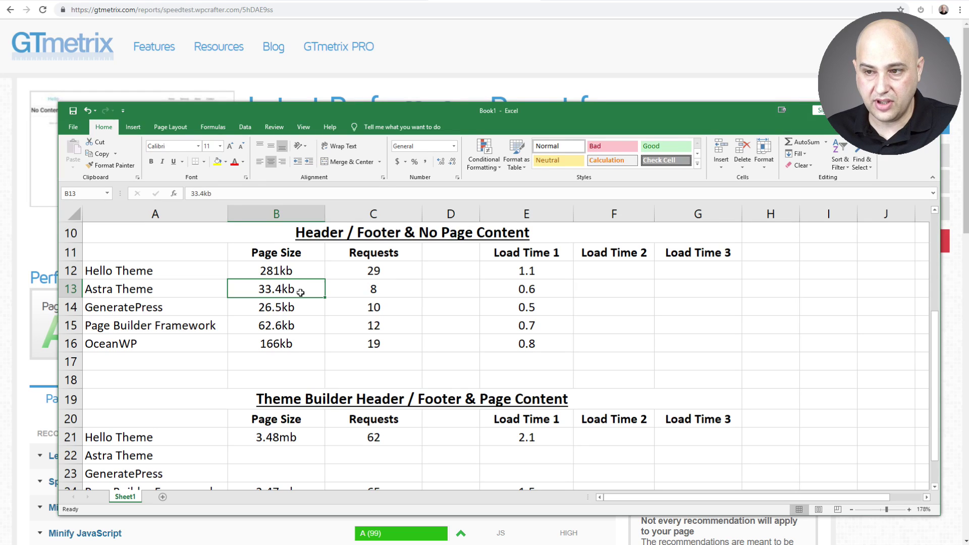
left_click(303, 343)
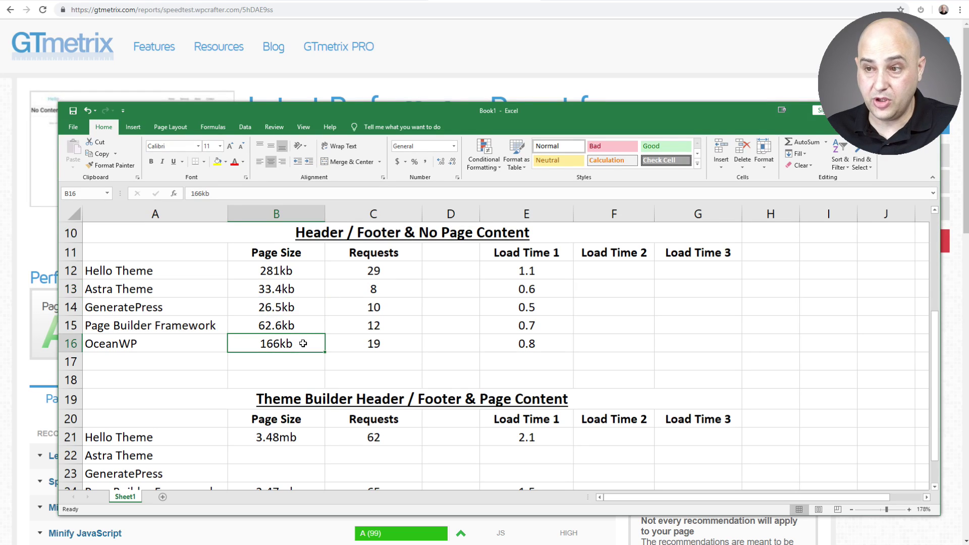
left_click(391, 277)
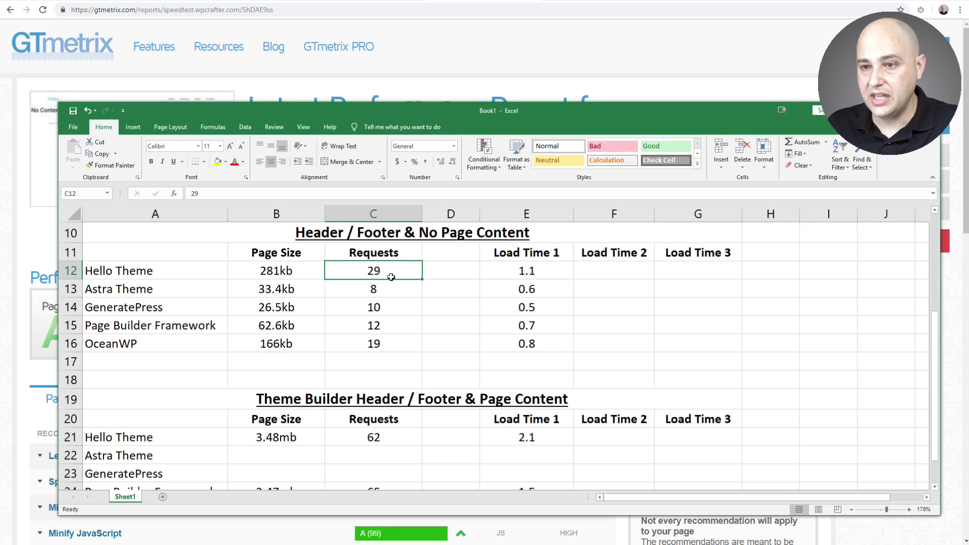
Compare Hello Theme's and Page Builder Framework's page sizes and requests in the Theme Builder Header / Footer & Page Content table.
scroll(391, 277, "down", 3)
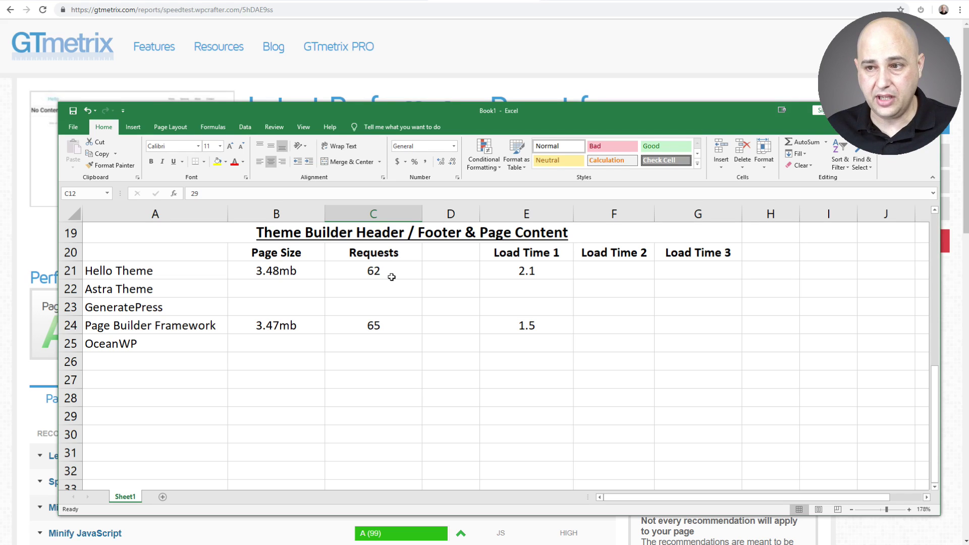
left_click(316, 273)
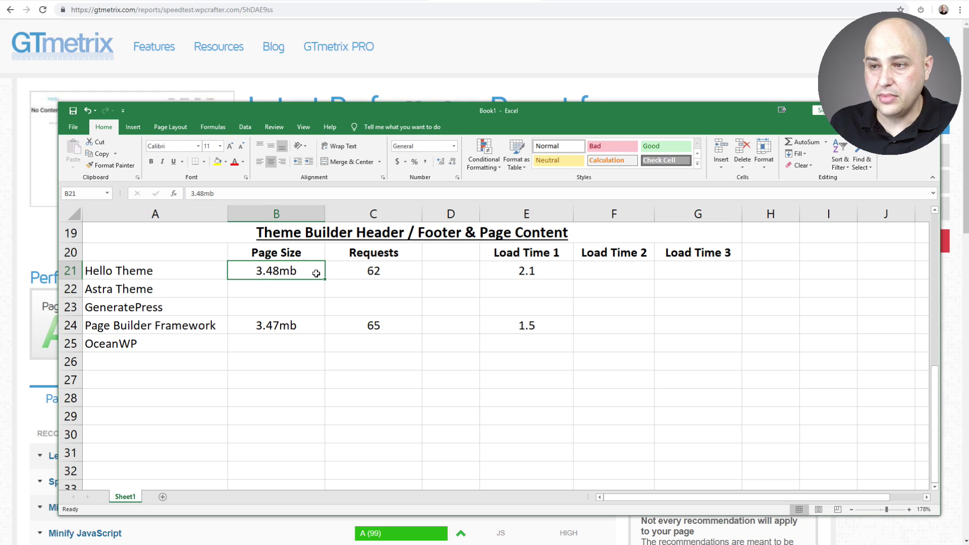
left_click(338, 273)
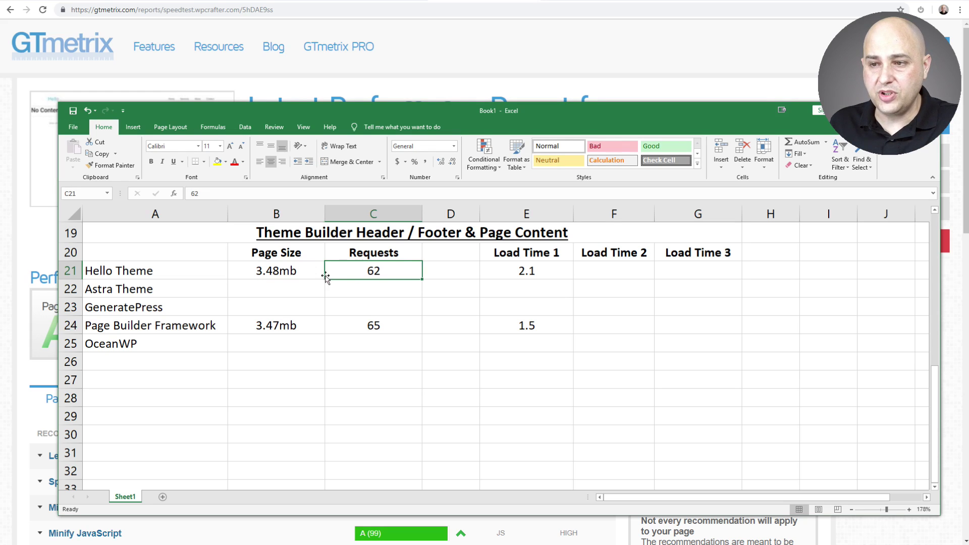
left_click(308, 274)
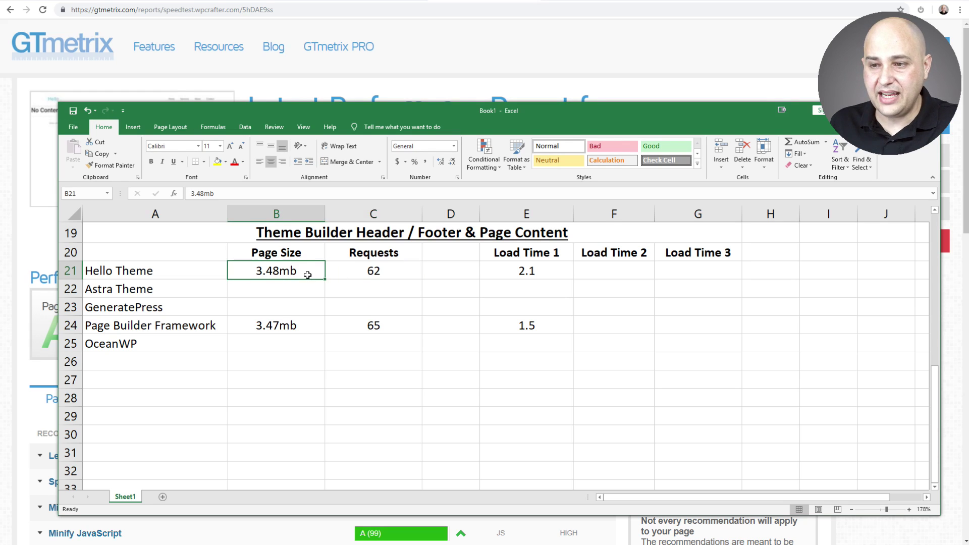
left_click(308, 325)
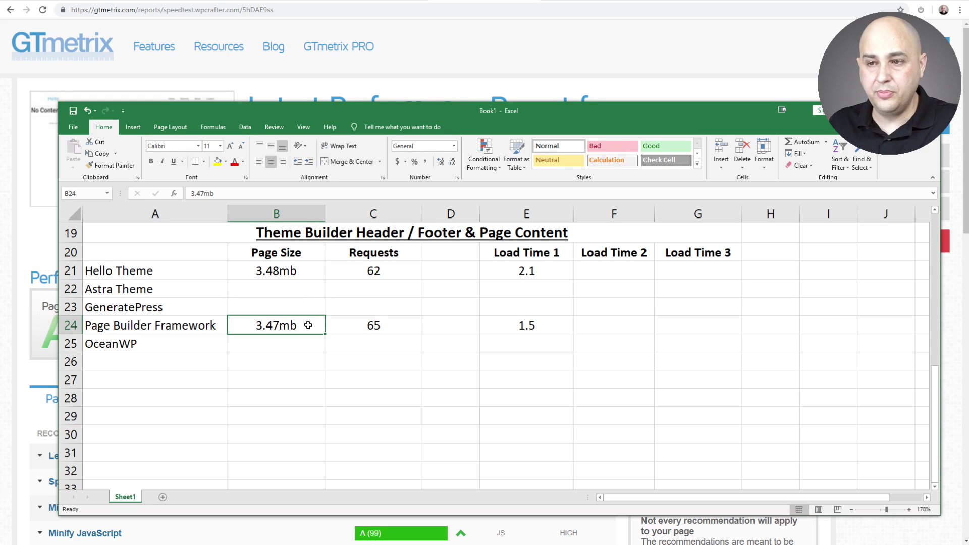
left_click(307, 271)
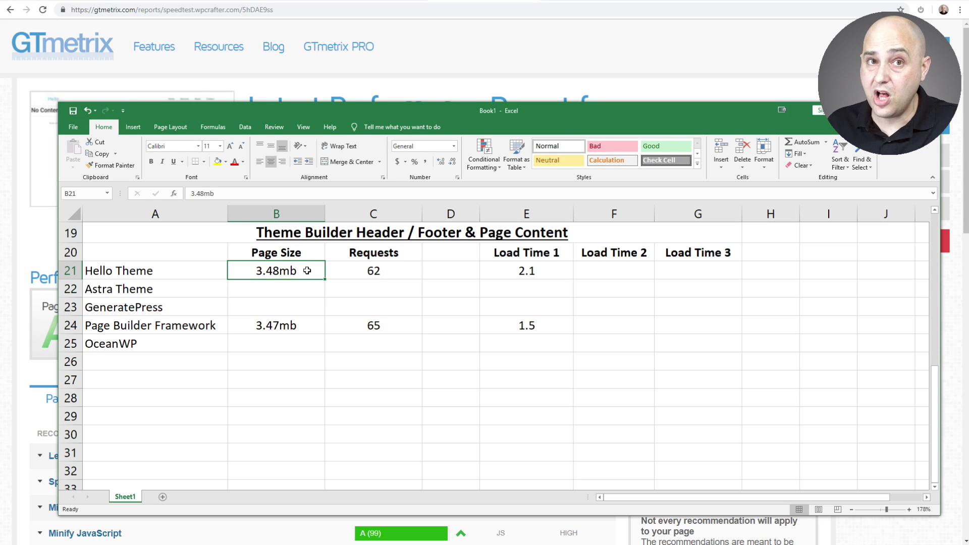
left_click(398, 274)
left_click(396, 327)
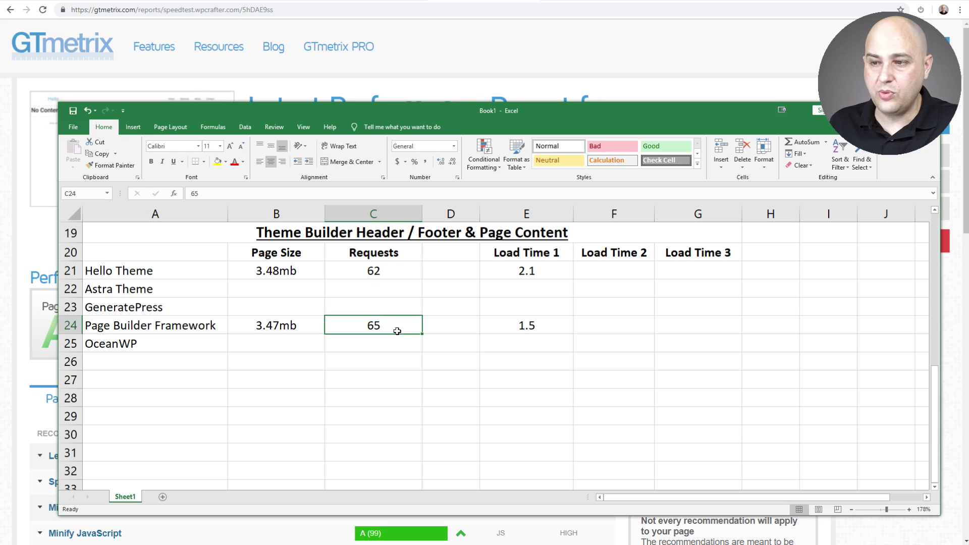
left_click(390, 266)
left_click_drag(206, 329, 347, 327)
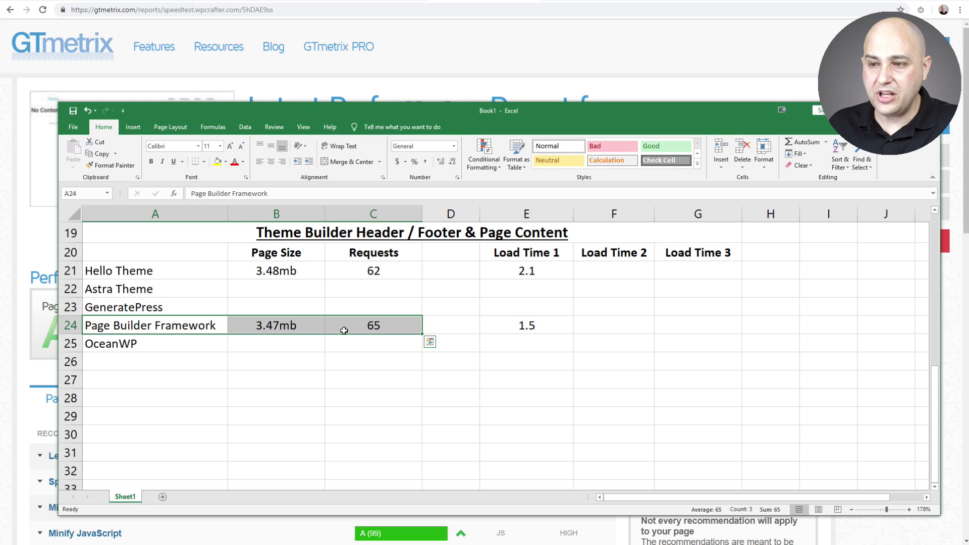
left_click(444, 324)
left_click(193, 325)
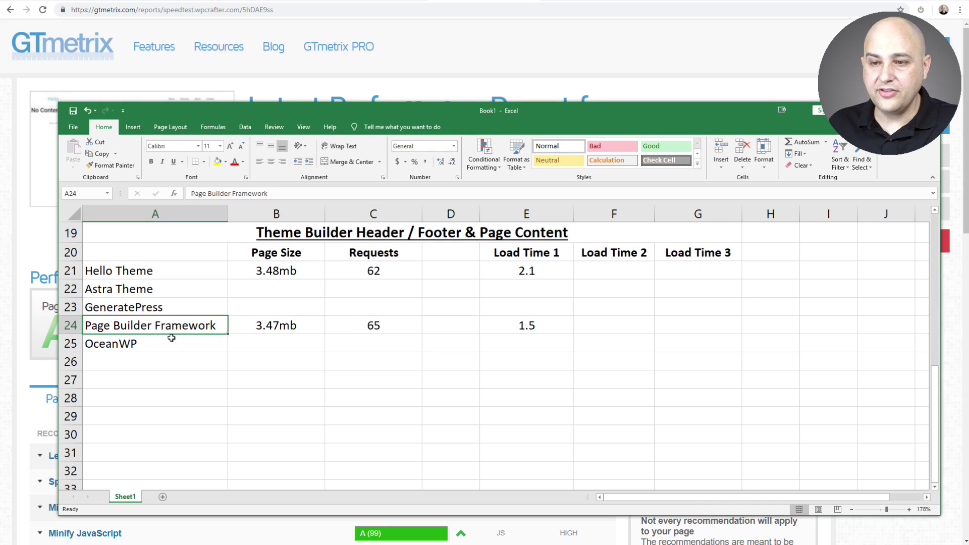
Highlight the five theme names in the Theme Builder table, then return to the Header / Footer & No Page Content results.
left_click(142, 361)
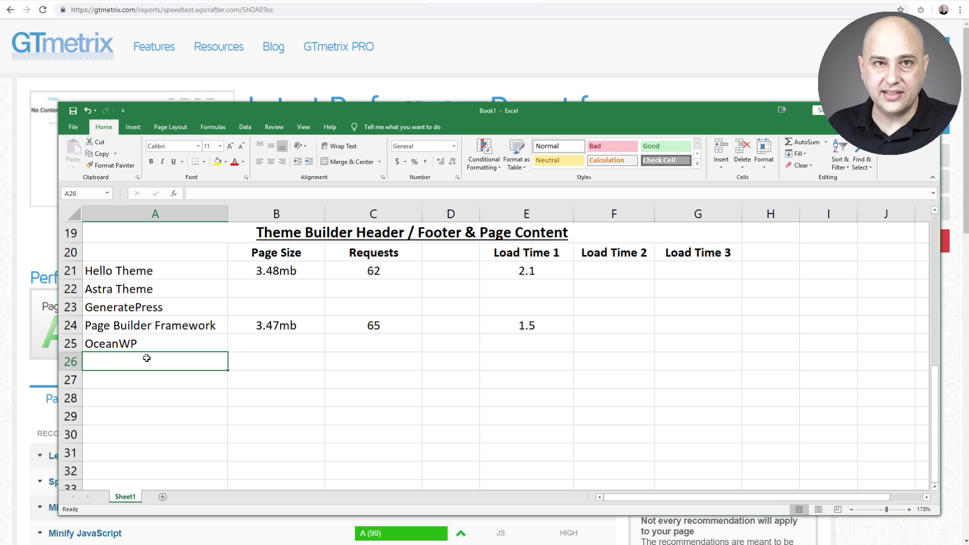
scroll(146, 358, "up", 1)
left_click_drag(191, 318, 164, 404)
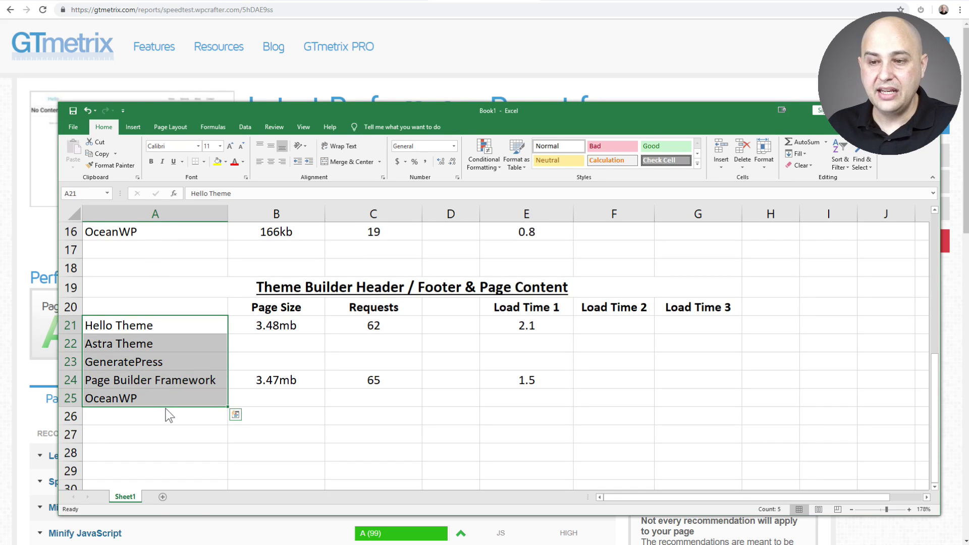
left_click(167, 400)
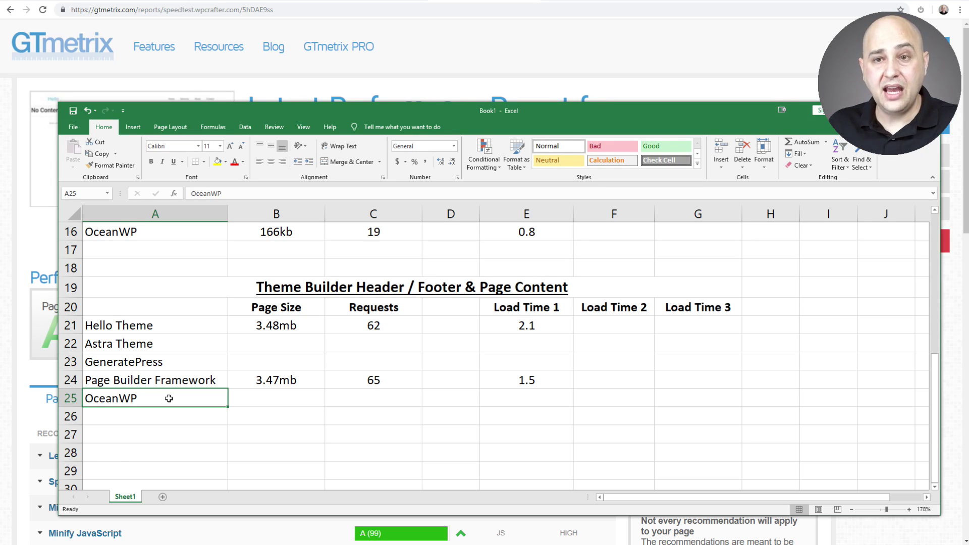
scroll(169, 399, "up", 5)
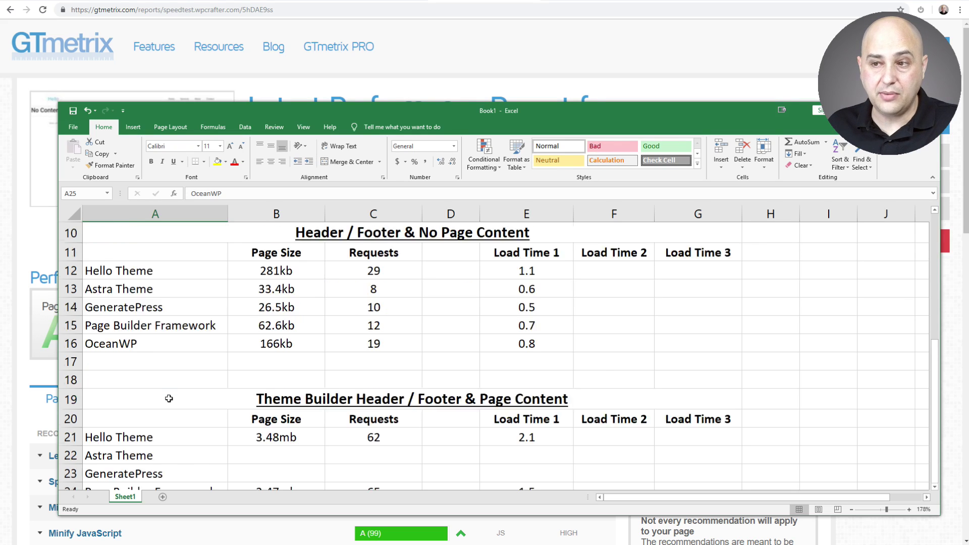